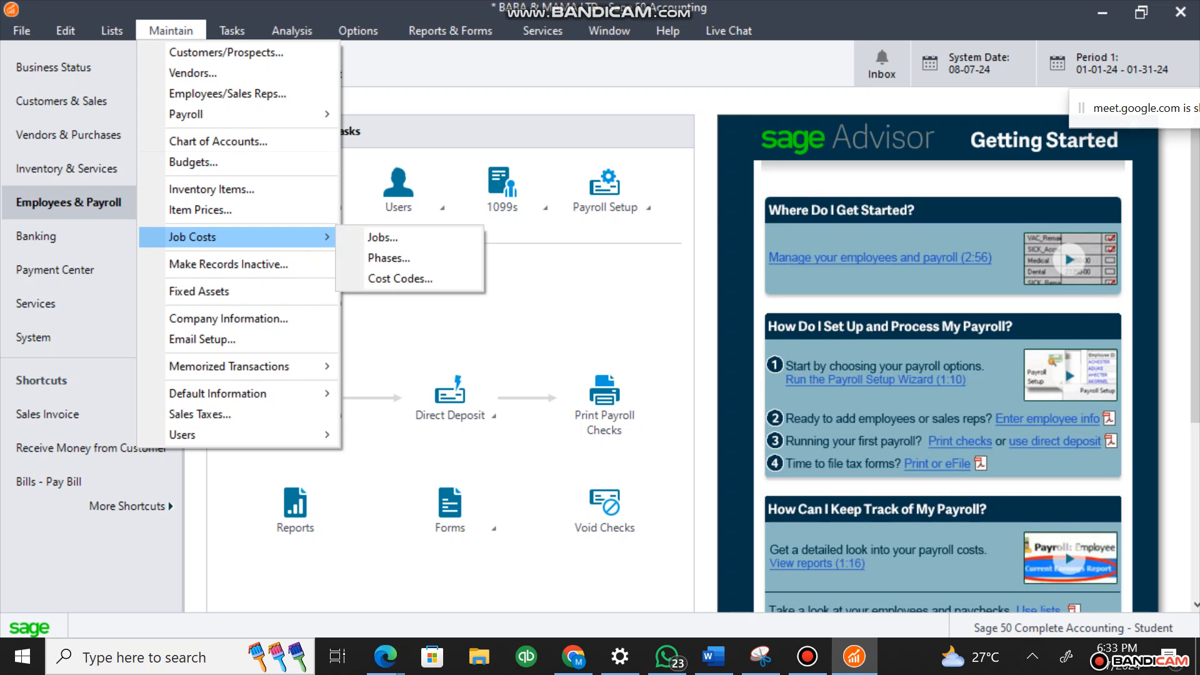
pyautogui.click(1032, 656)
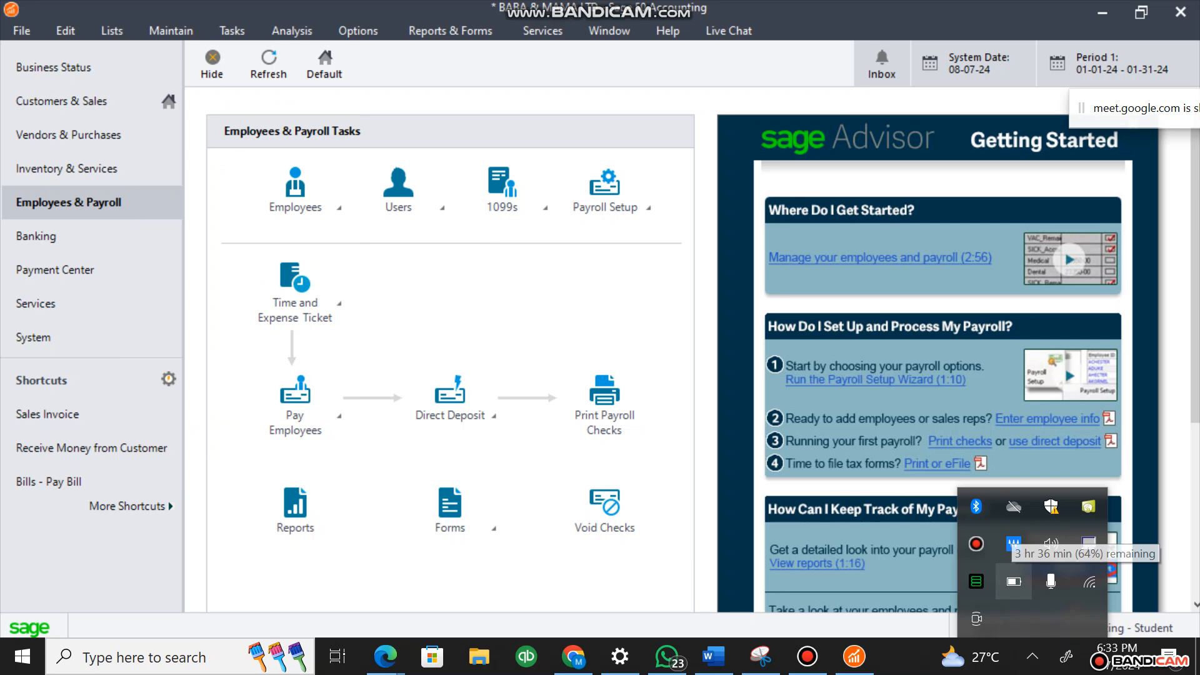
pyautogui.click(171, 30)
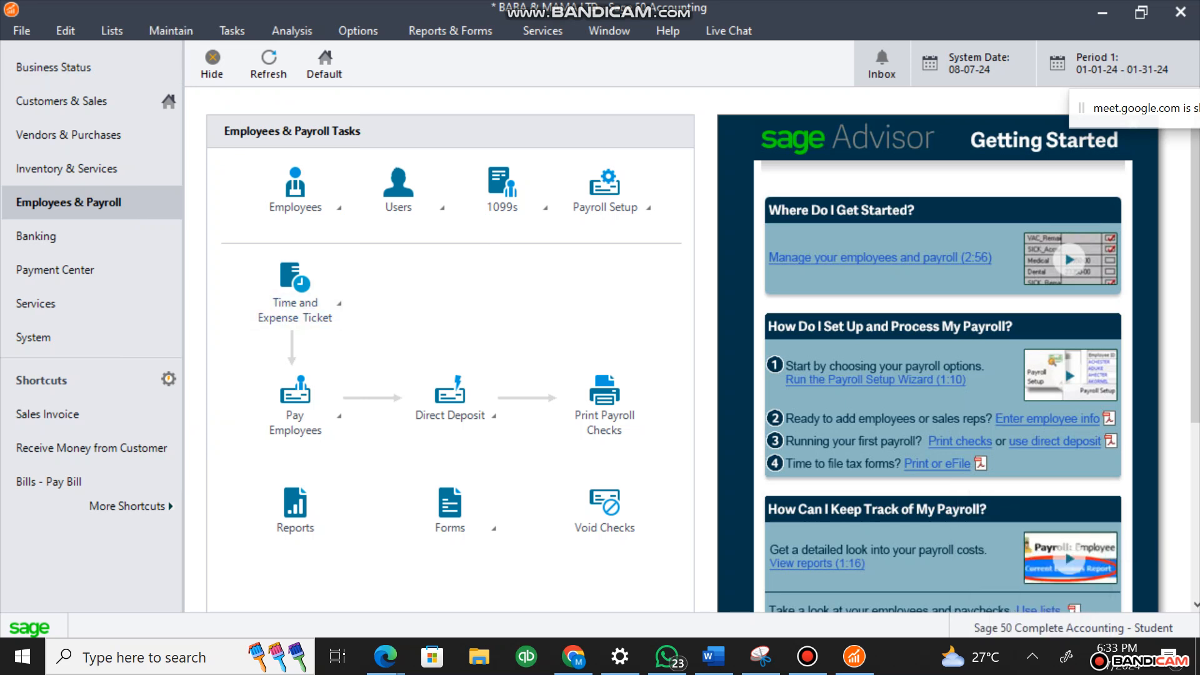
pyautogui.moveTo(192, 236)
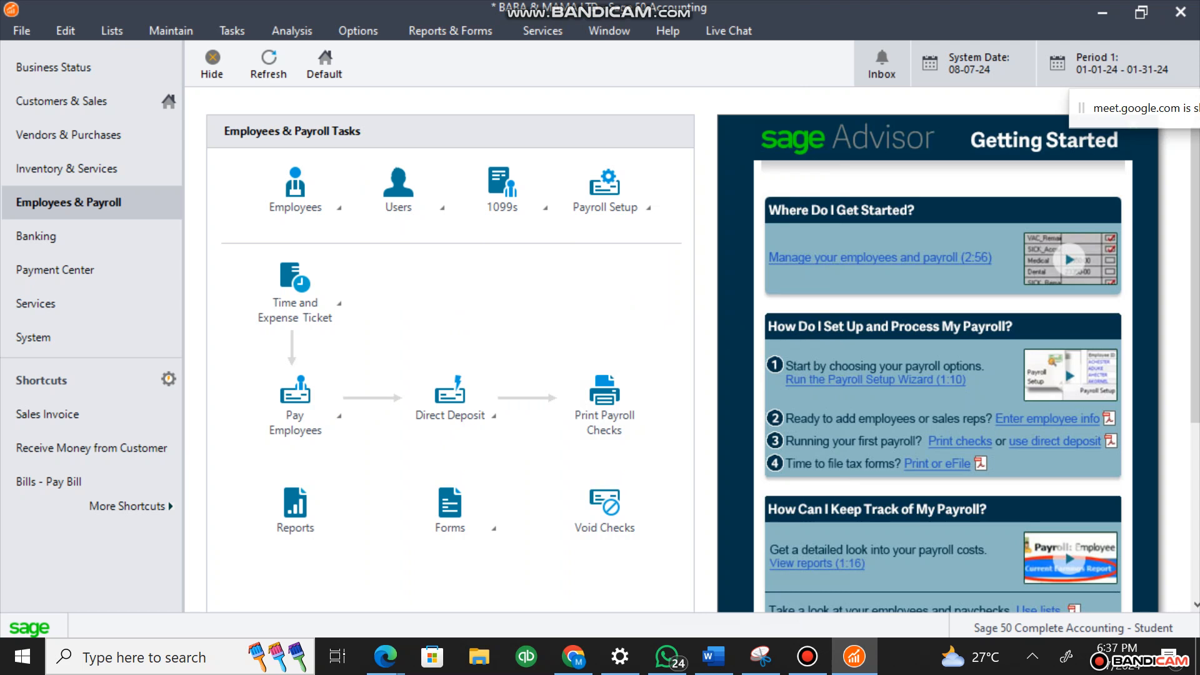
pyautogui.click(232, 30)
pyautogui.moveTo(171, 30)
pyautogui.moveTo(192, 236)
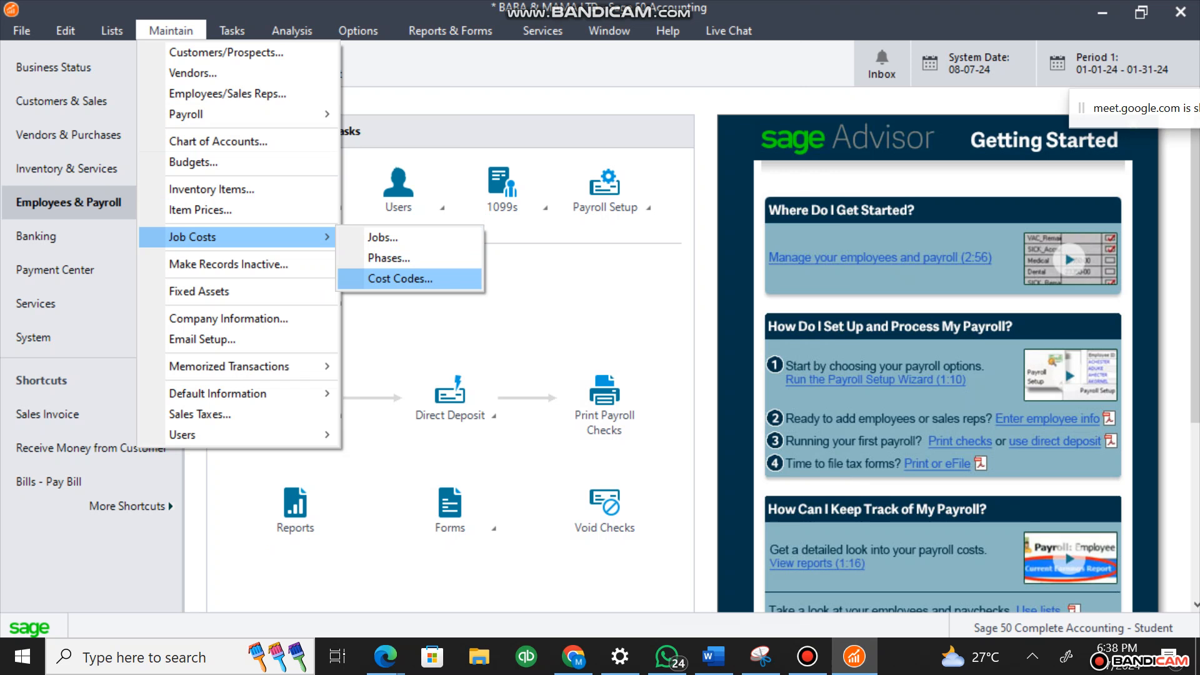
pyautogui.press('Up')
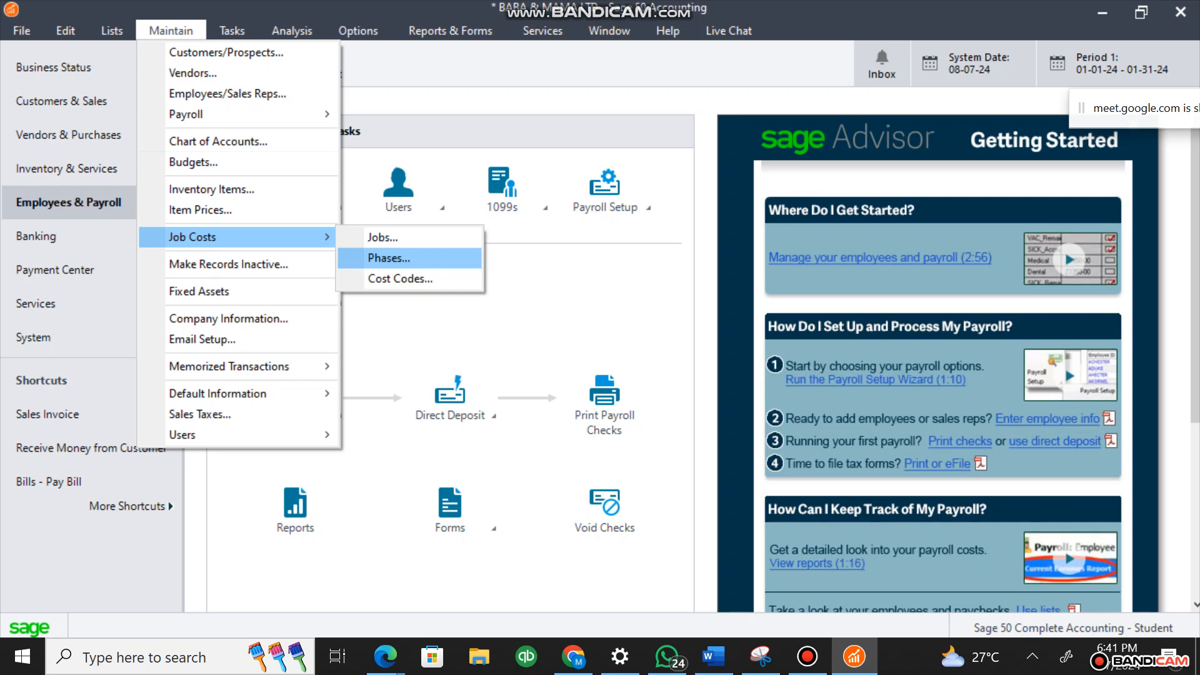
# Switch to Microsoft Edge, search the web for "house image" in a new tab, and open the Pexels photo of a stone house
pyautogui.click(573, 656)
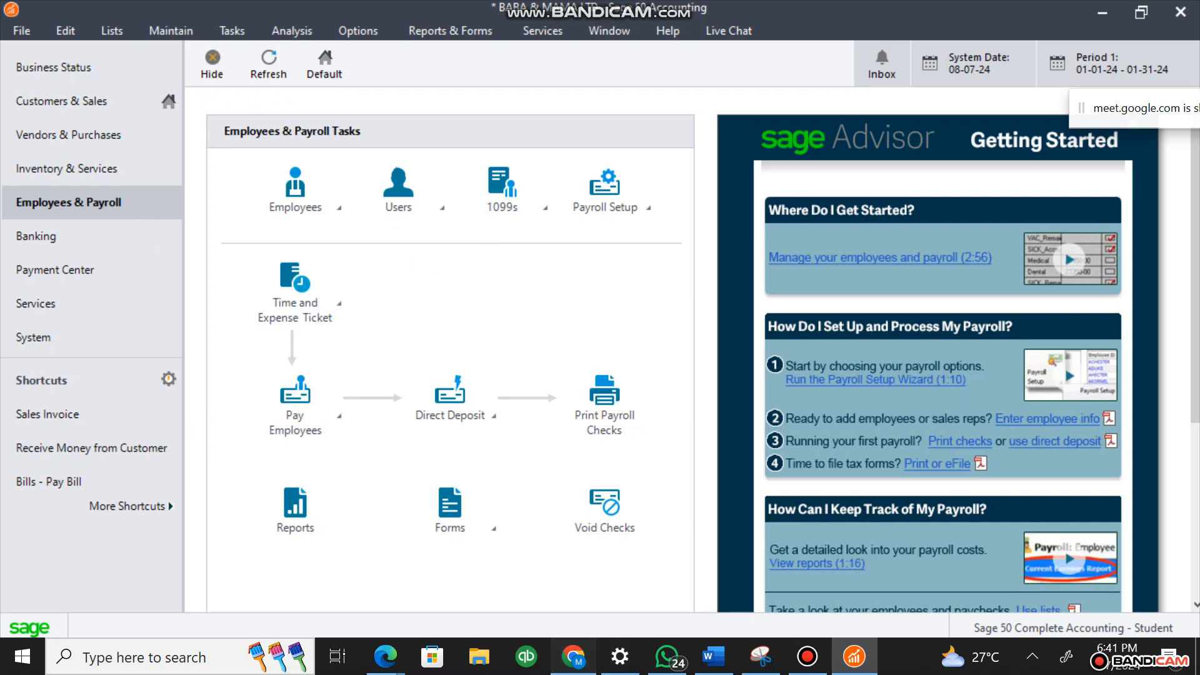
pyautogui.click(573, 656)
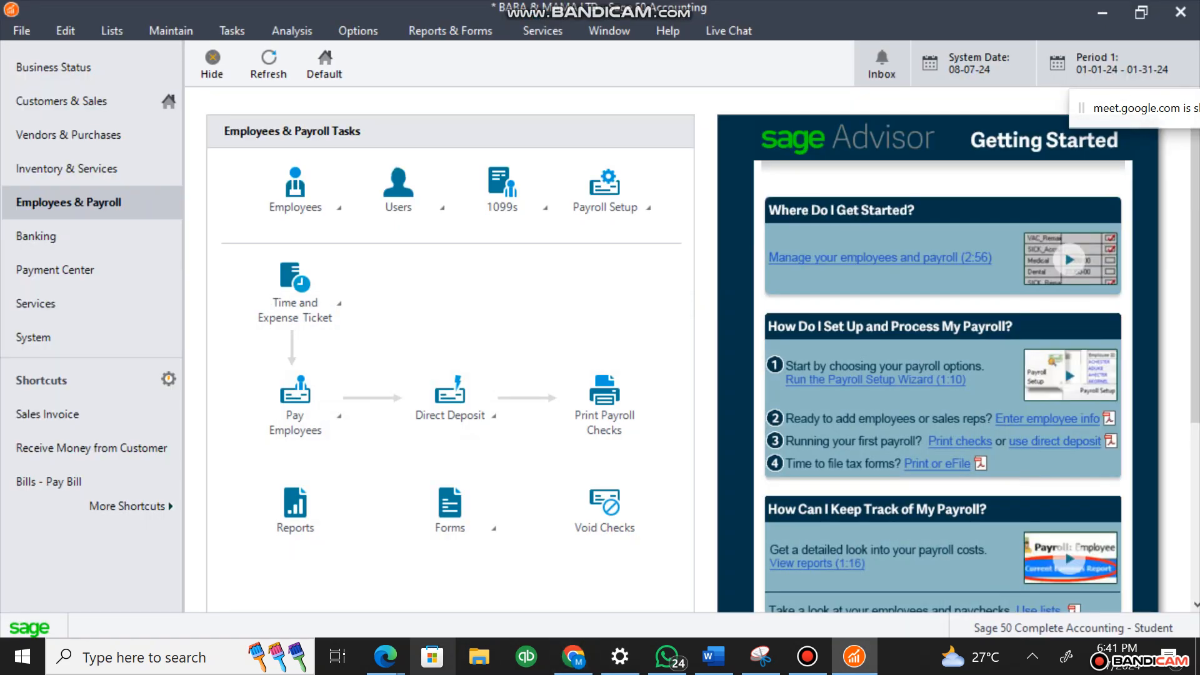
pyautogui.moveTo(386, 656)
pyautogui.click(285, 579)
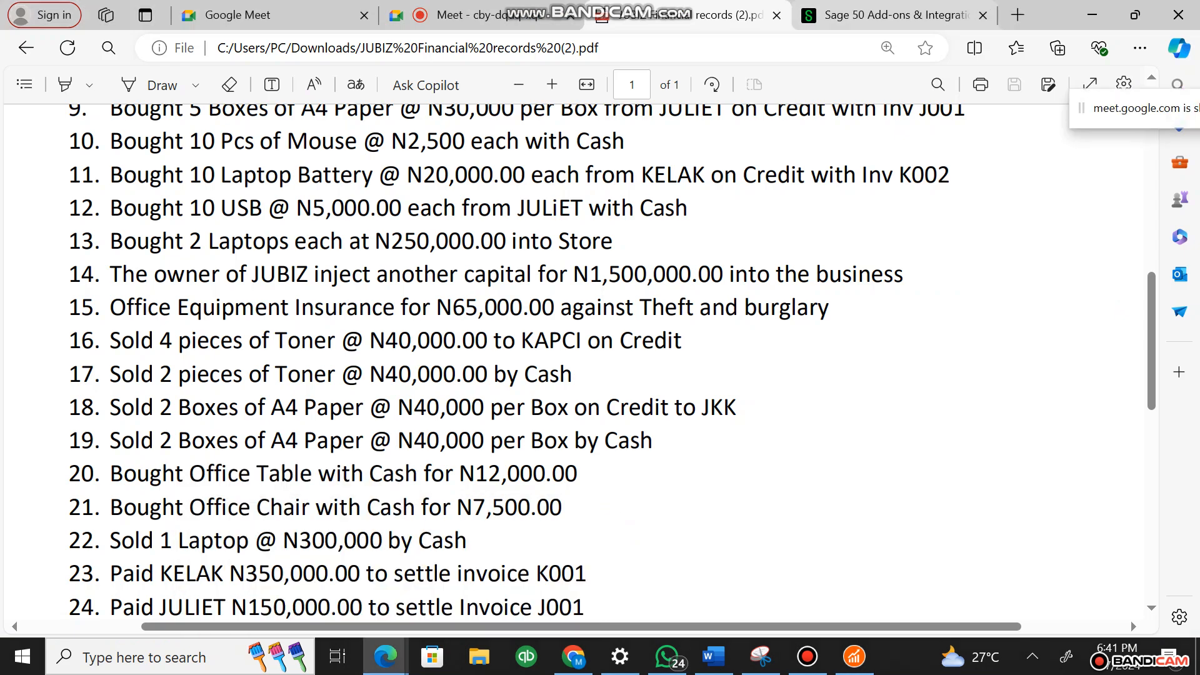
pyautogui.click(1018, 15)
pyautogui.write('house image')
pyautogui.press('Return')
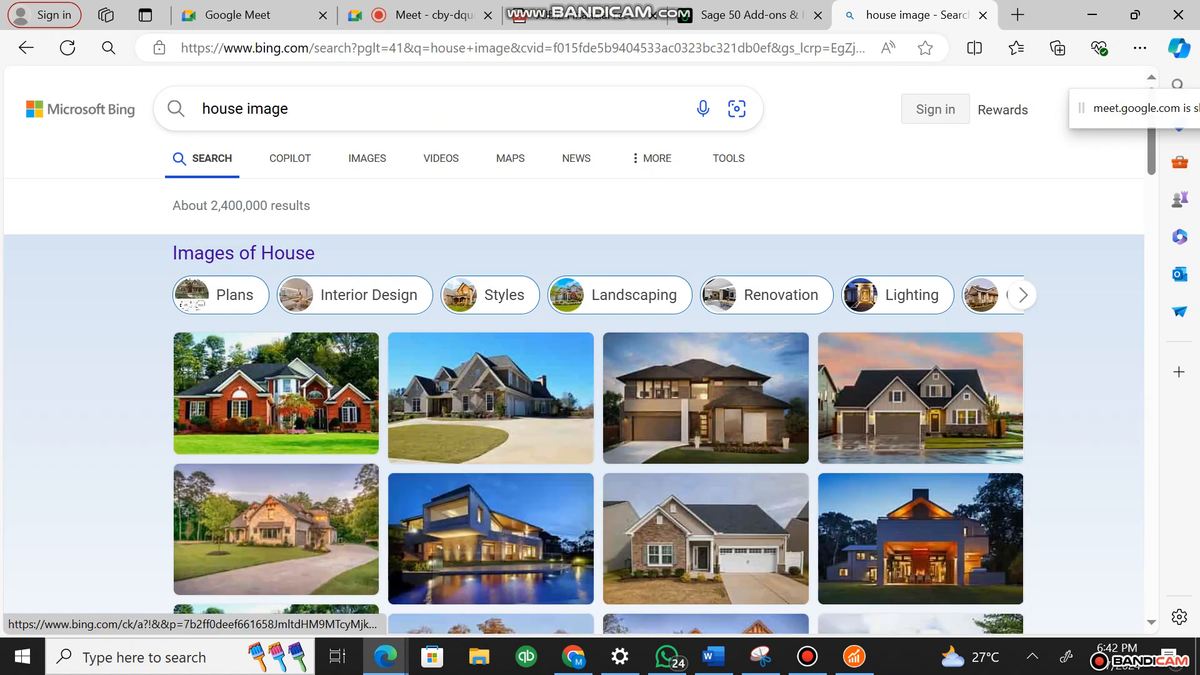
pyautogui.click(490, 399)
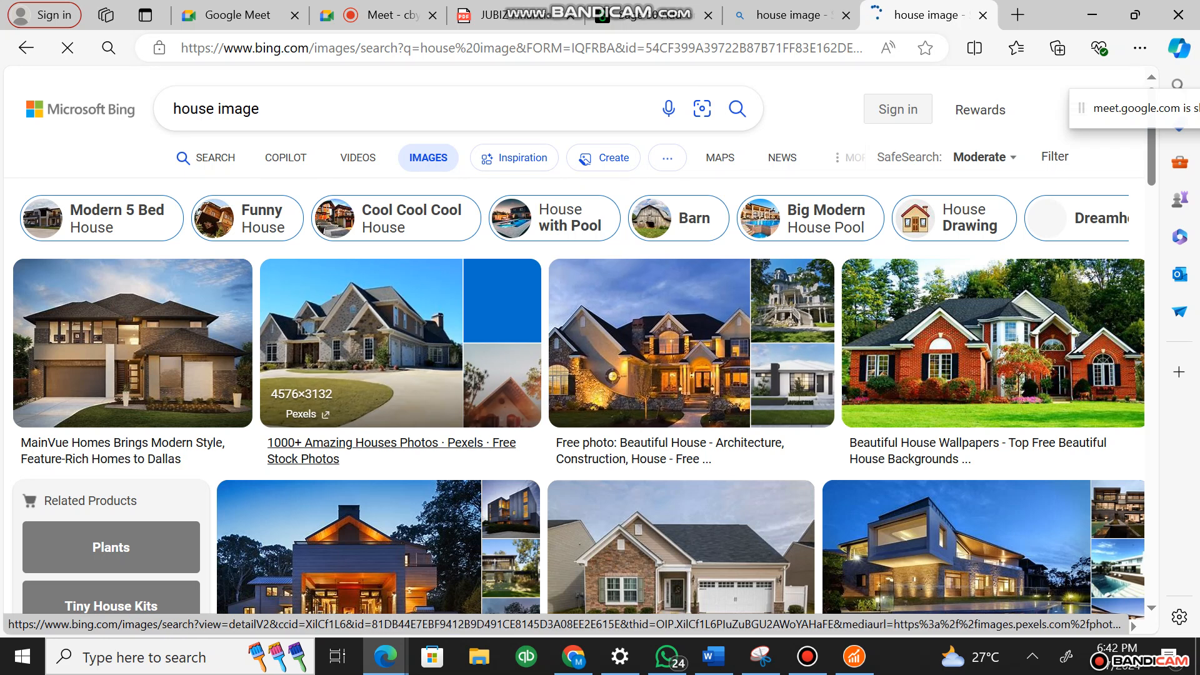
pyautogui.click(360, 350)
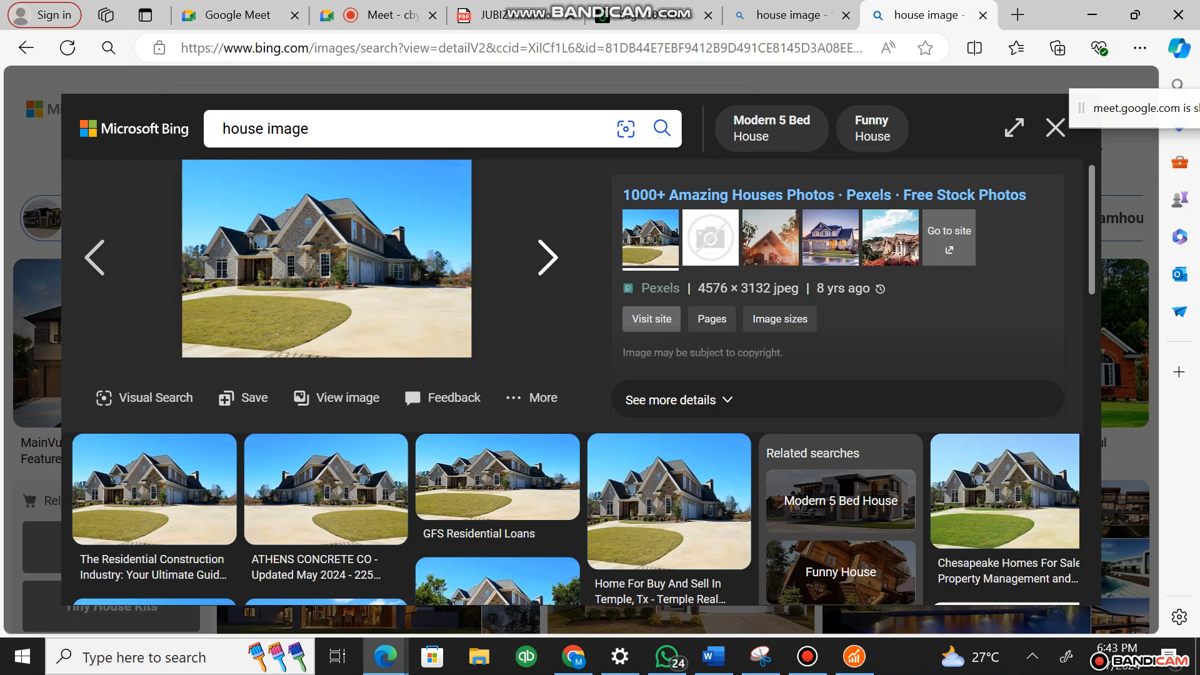
# Switch back to Sage 50 and open the job maintenance window under job costs
pyautogui.click(855, 657)
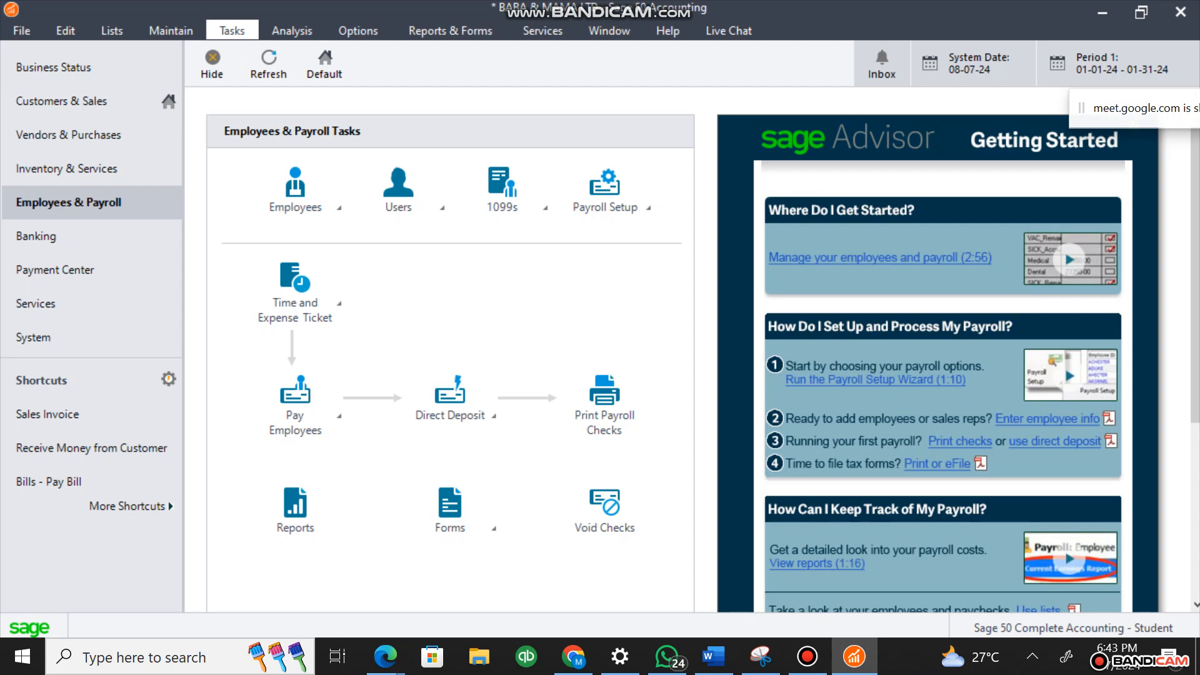
pyautogui.click(232, 30)
pyautogui.click(232, 30)
pyautogui.click(171, 30)
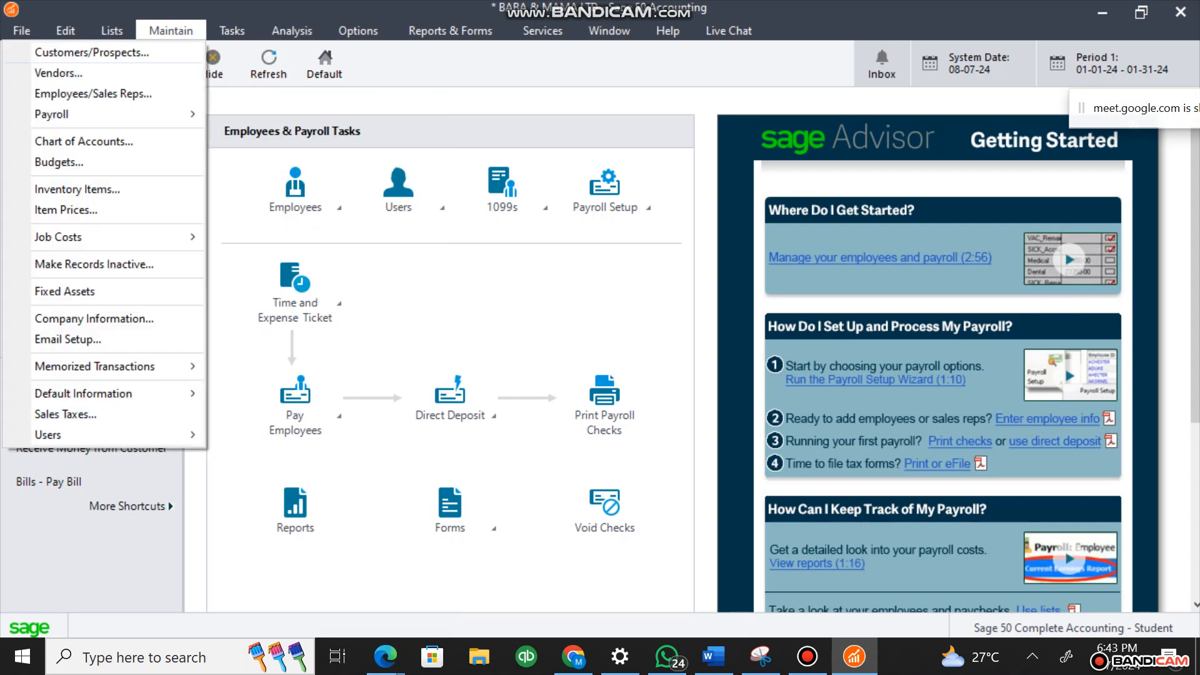
pyautogui.moveTo(119, 237)
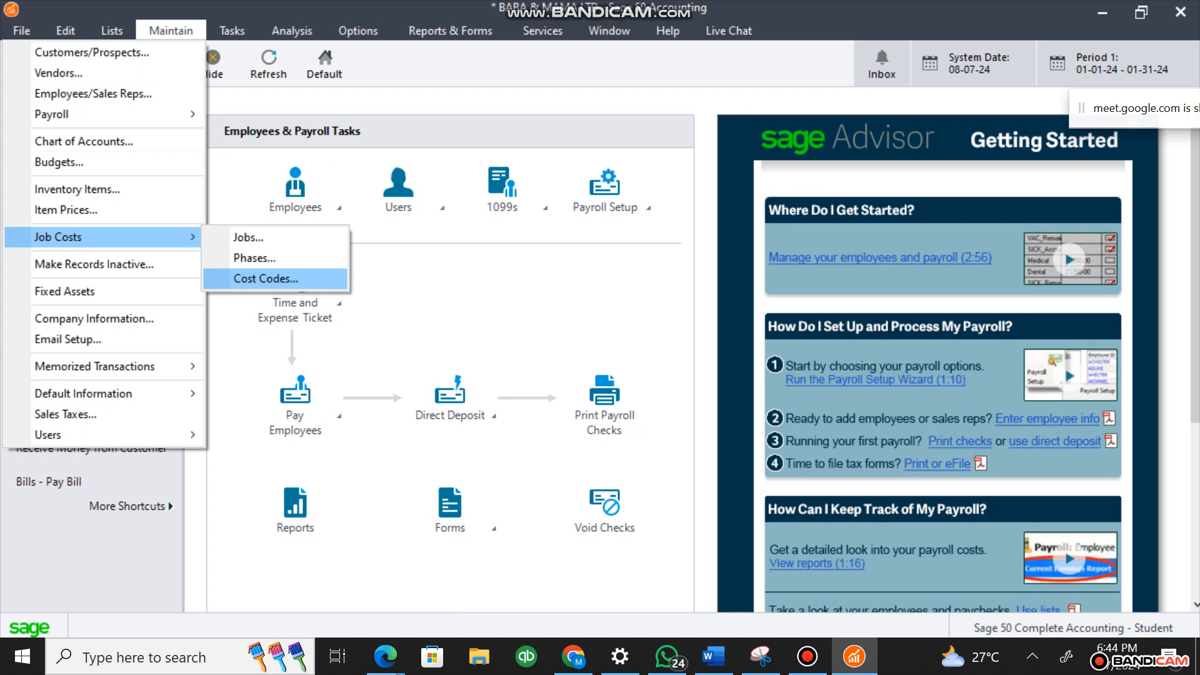
pyautogui.press('Up')
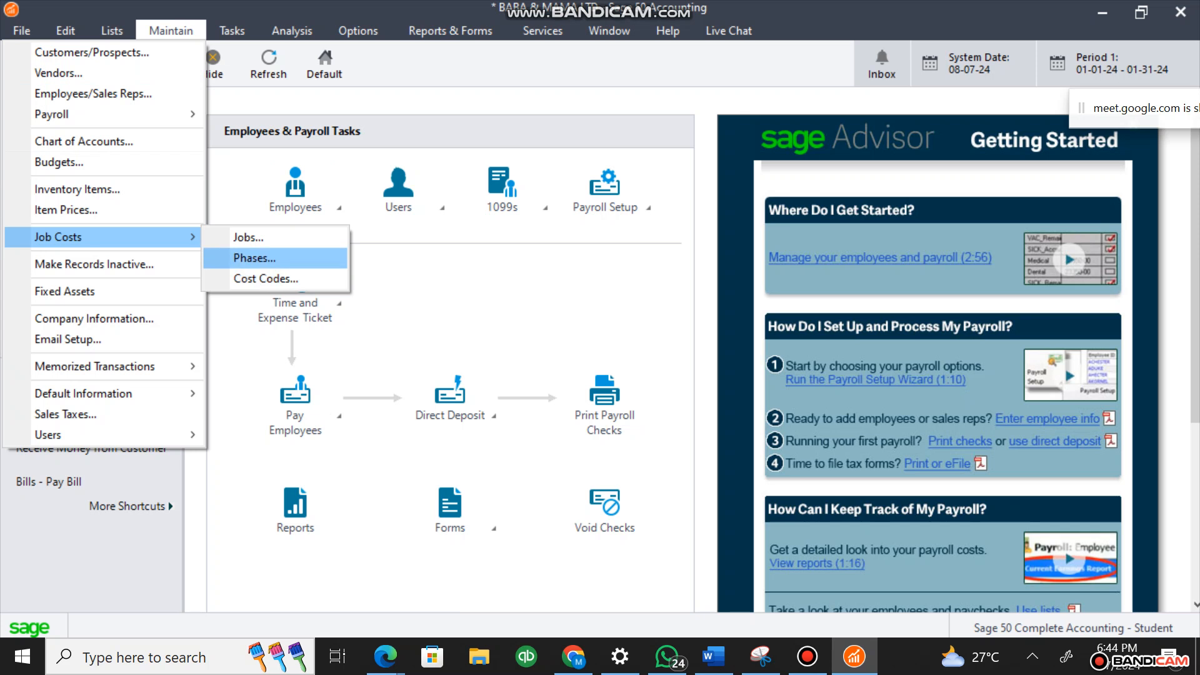
pyautogui.press('Down')
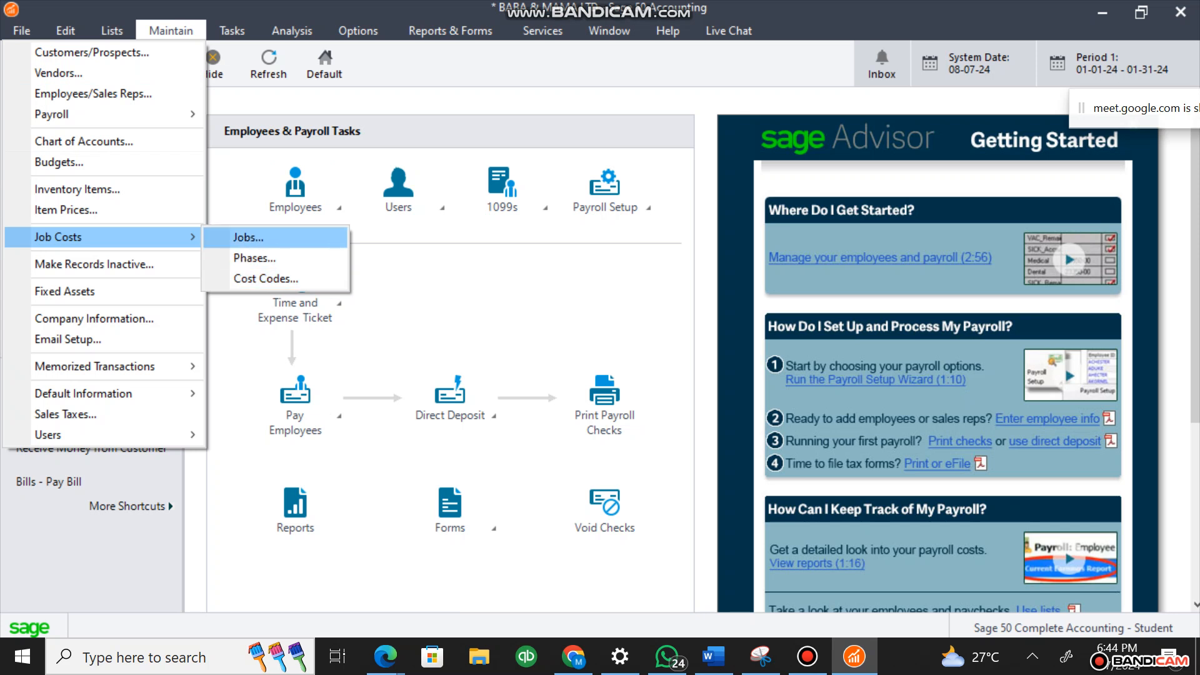
pyautogui.click(249, 238)
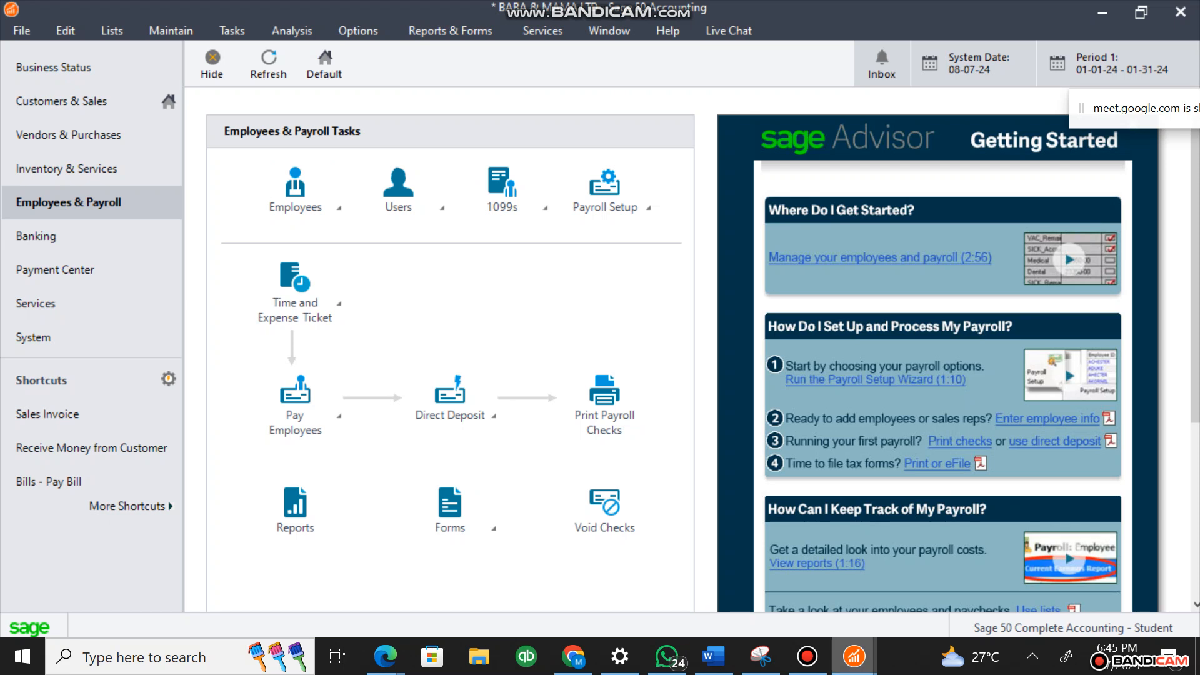
pyautogui.moveTo(854, 657)
pyautogui.click(963, 569)
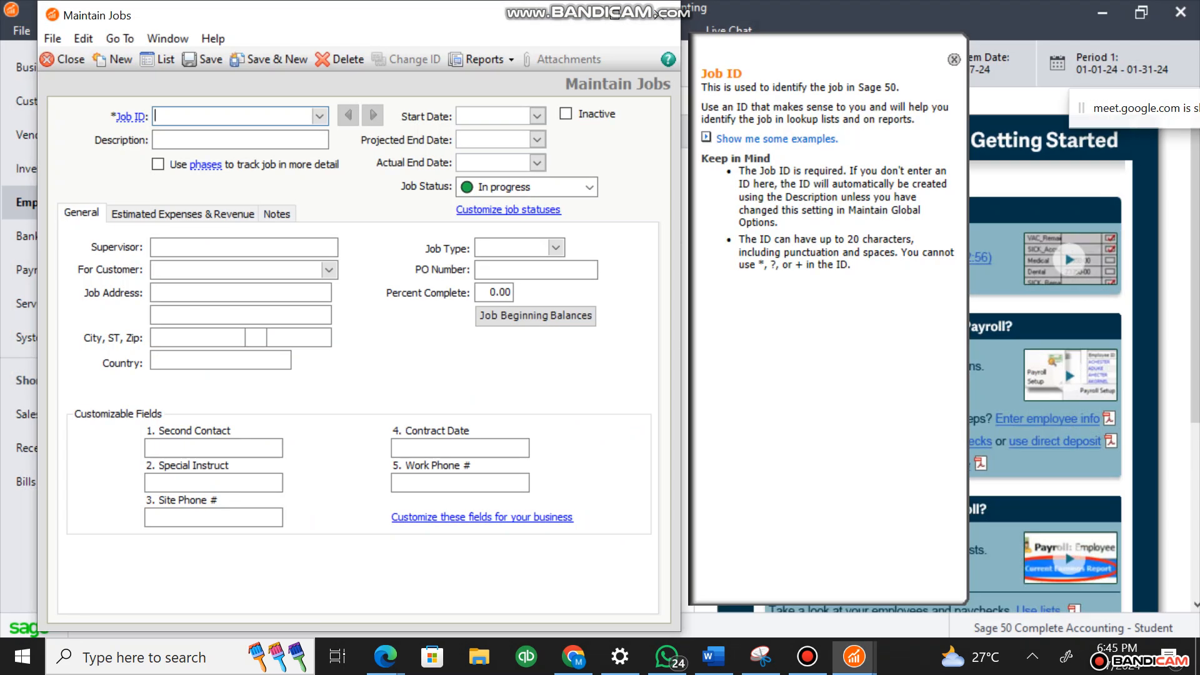
# Enter job ID 1 and the description "ETI OSA LGS SECBUILDING" for the new job
pyautogui.write('1')
pyautogui.click(240, 140)
pyautogui.write('BUILDING')
pyautogui.press('Home')
pyautogui.write('ETI OSA SECRET')
pyautogui.press('BackSpace')
pyautogui.press('BackSpace')
pyautogui.press('BackSpace')
pyautogui.press('BackSpace')
pyautogui.press('BackSpace')
pyautogui.press('BackSpace')
pyautogui.write('LGS SEC')
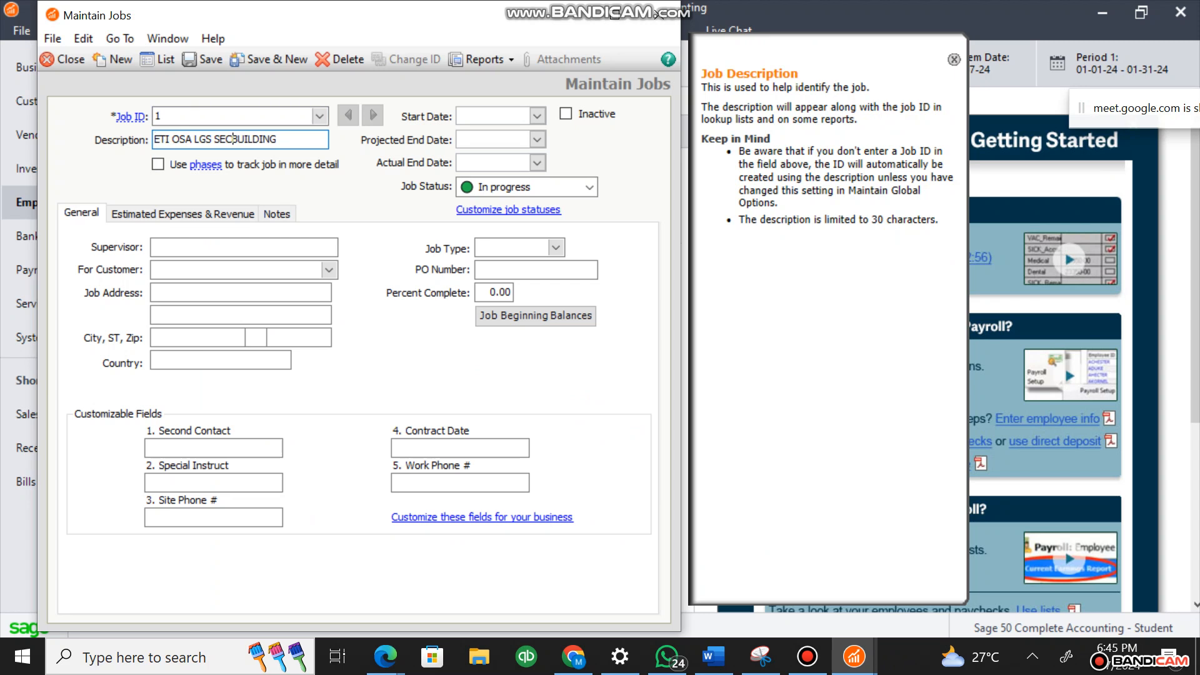
# Correct the job description to read "ETI OSA LGA SEC. BUILDING"
pyautogui.click(213, 139)
pyautogui.press('BackSpace')
pyautogui.write('A')
pyautogui.click(233, 139)
pyautogui.write('SECRETAR')
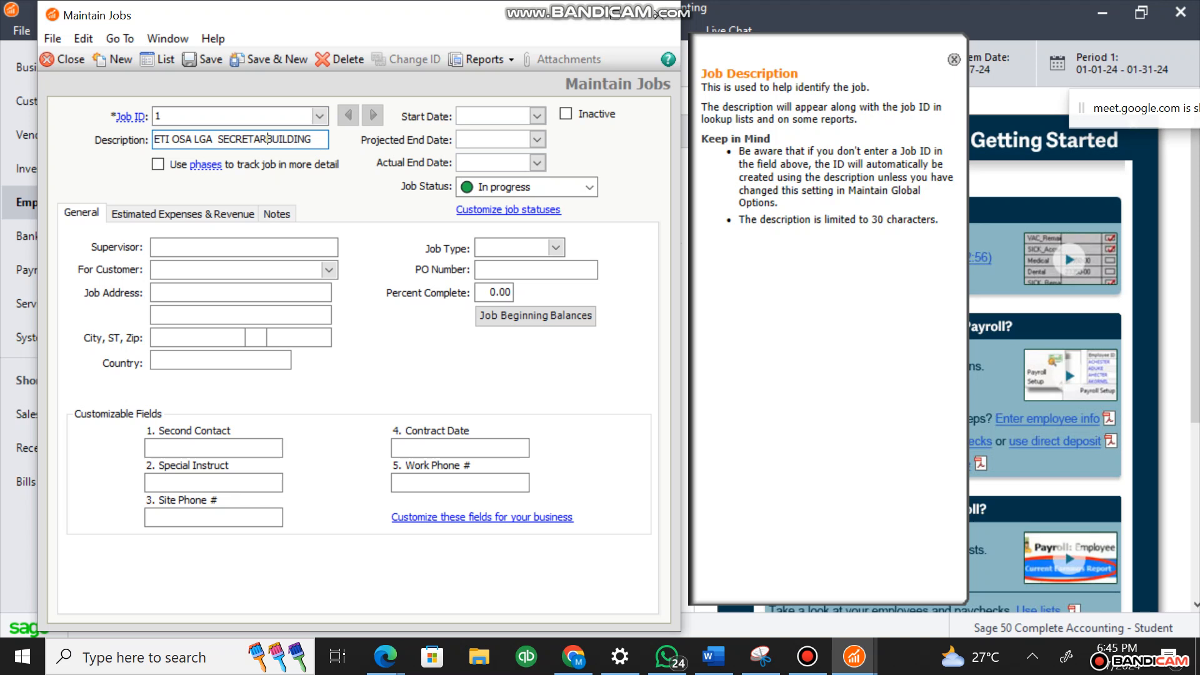
pyautogui.press('BackSpace')
pyautogui.press('BackSpace')
pyautogui.press('BackSpace')
pyautogui.press('BackSpace')
pyautogui.press('BackSpace')
pyautogui.write('.')
# Enable the use of phases to track the job in more detail
pyautogui.click(157, 164)
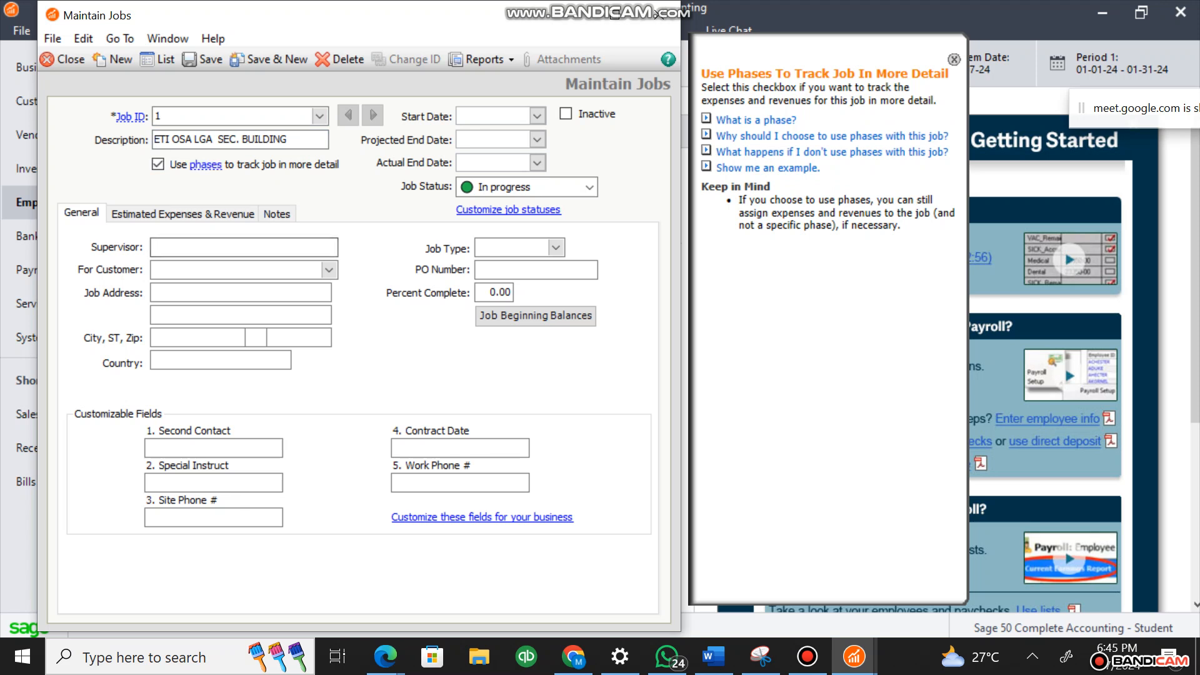
pyautogui.click(157, 164)
pyautogui.click(157, 164)
# Set the job's start date to Aug 07, 2024
pyautogui.click(537, 116)
pyautogui.press('Return')
pyautogui.press('Tab')
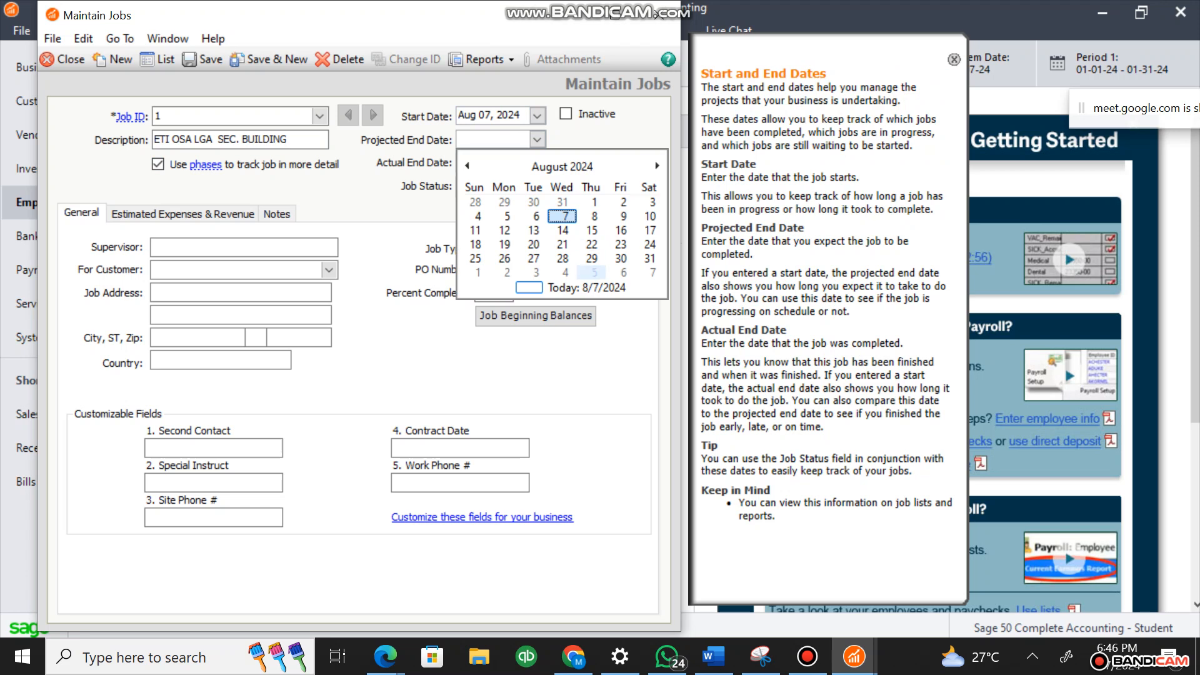
# Set the job's projected end date to Nov 30, 2024
pyautogui.click(657, 165)
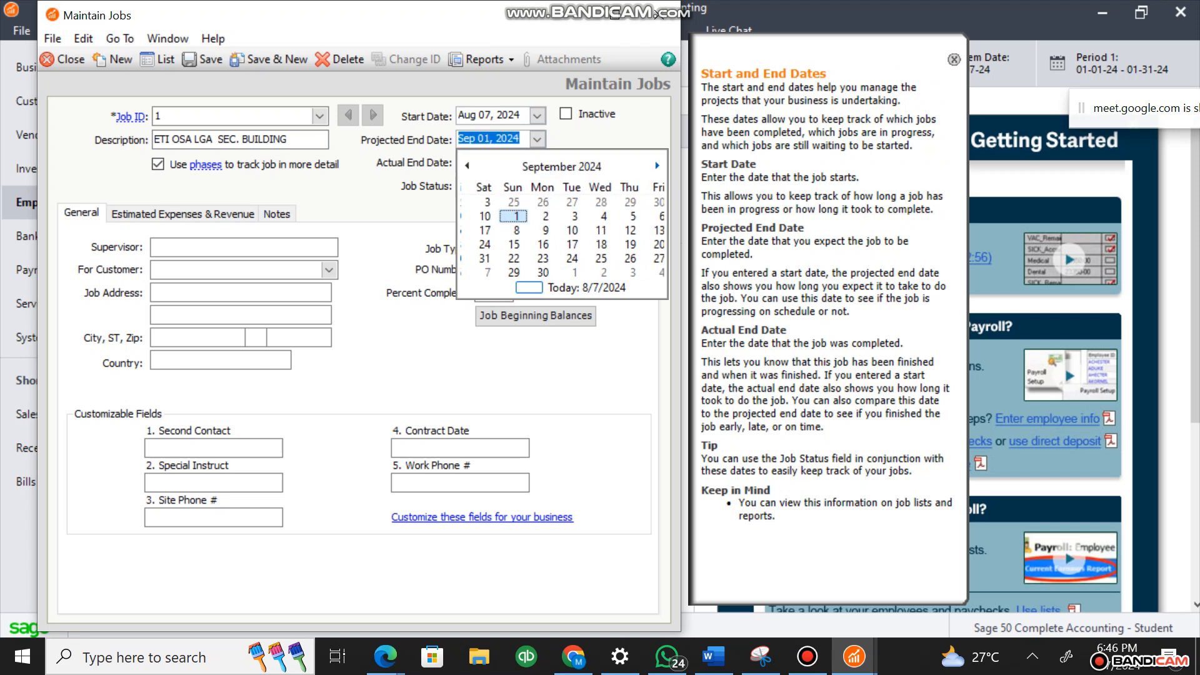
pyautogui.click(657, 166)
pyautogui.click(658, 166)
pyautogui.click(657, 166)
pyautogui.click(657, 166)
pyautogui.click(657, 165)
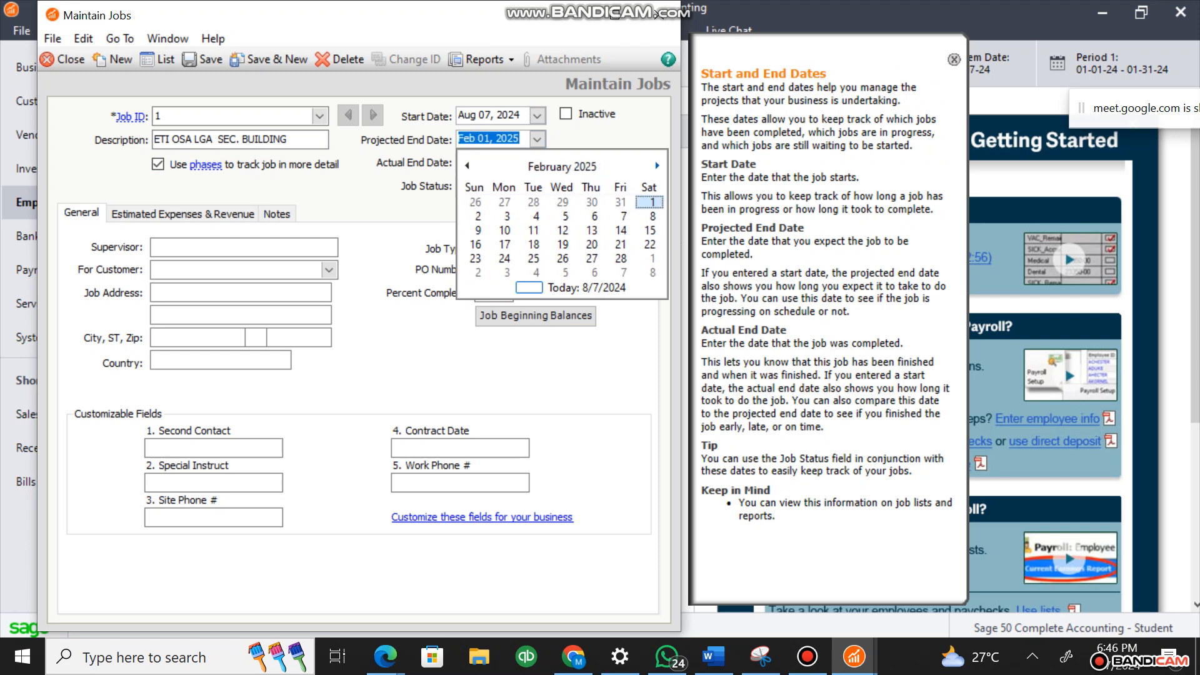
pyautogui.click(467, 165)
pyautogui.click(467, 166)
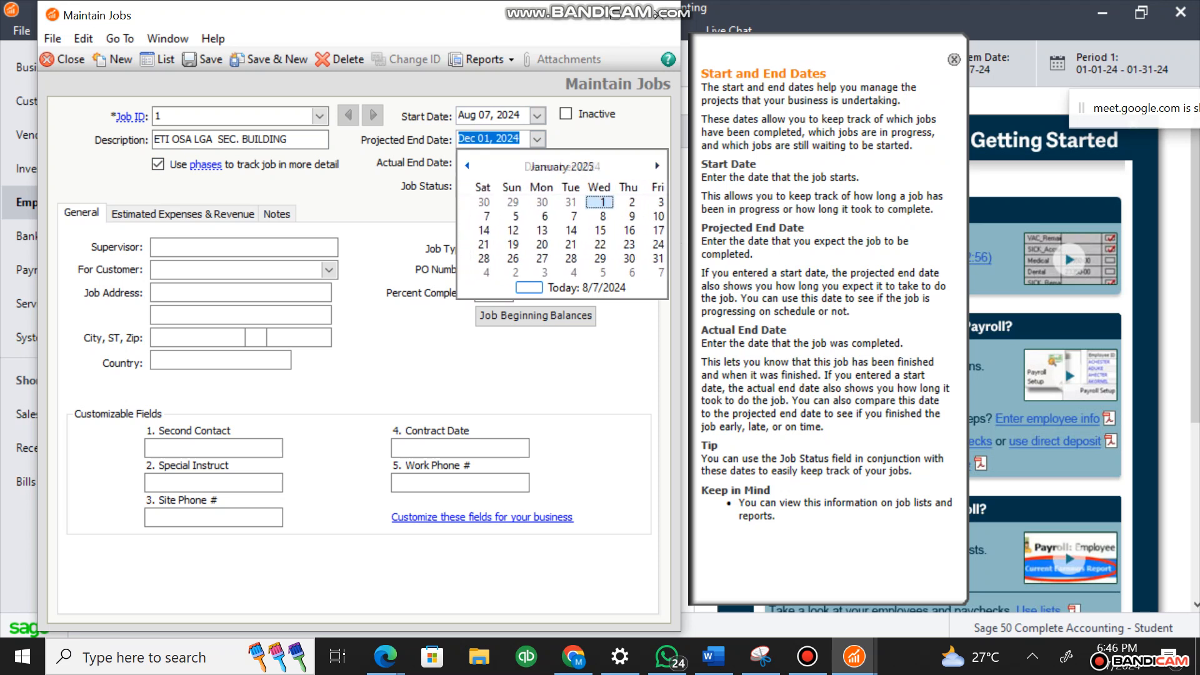
pyautogui.click(467, 166)
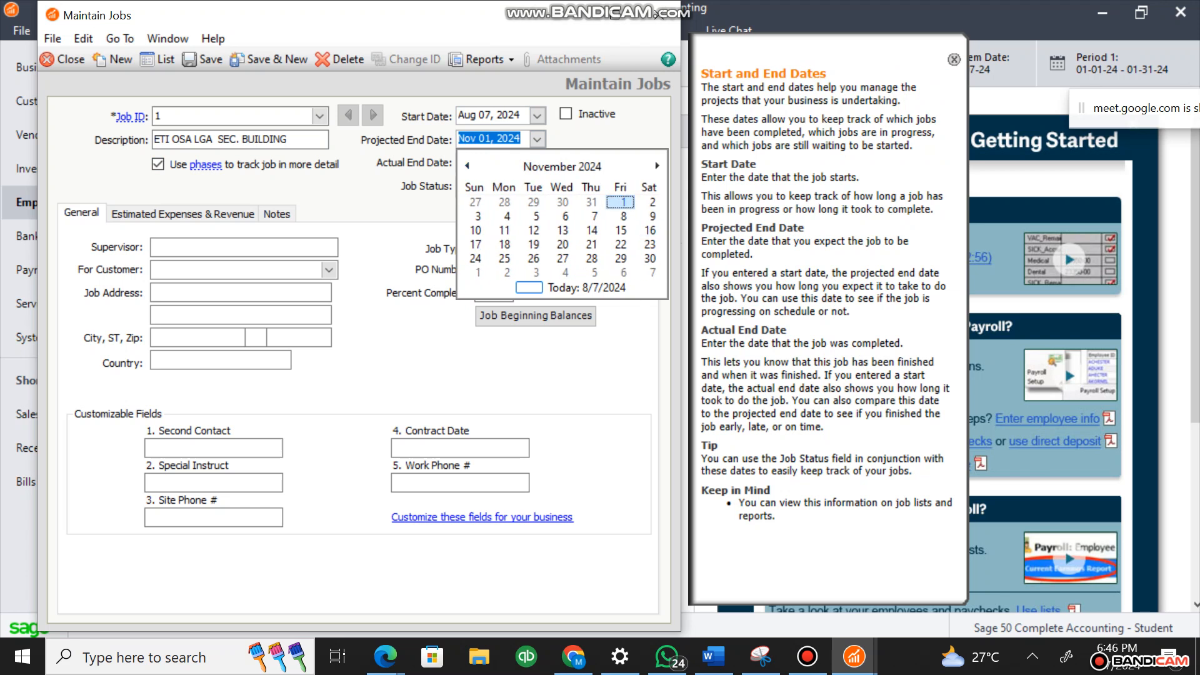
pyautogui.click(650, 259)
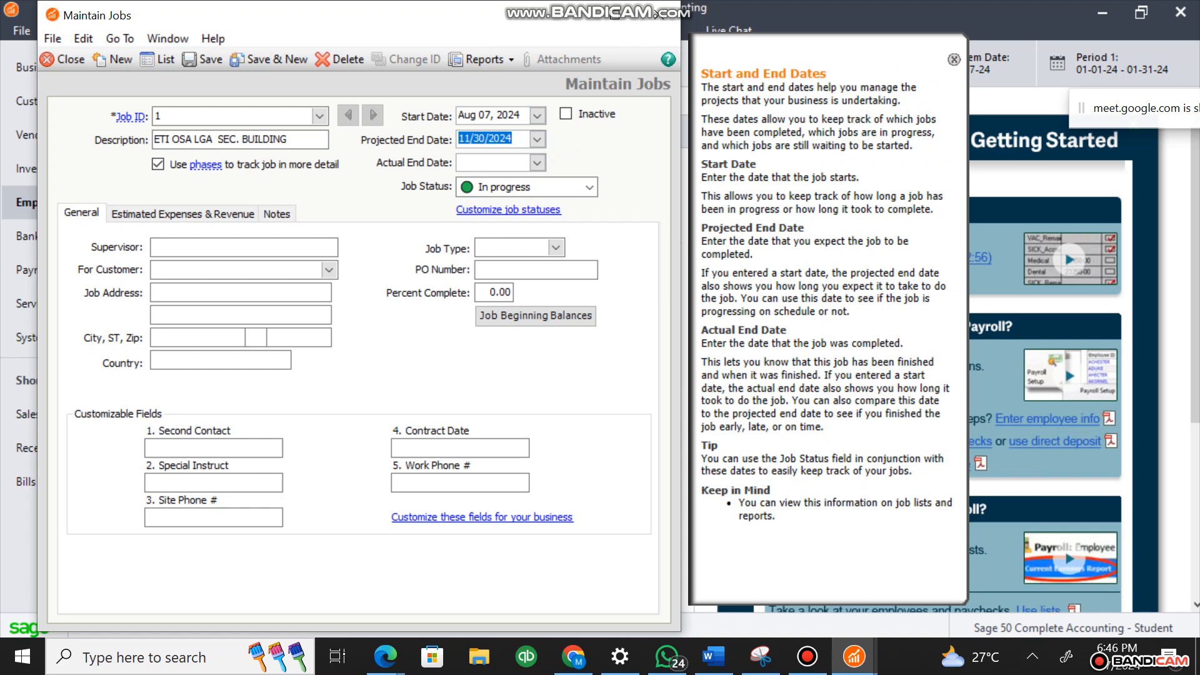
# Set the job's actual end date to Dec 05, 2024
pyautogui.click(537, 163)
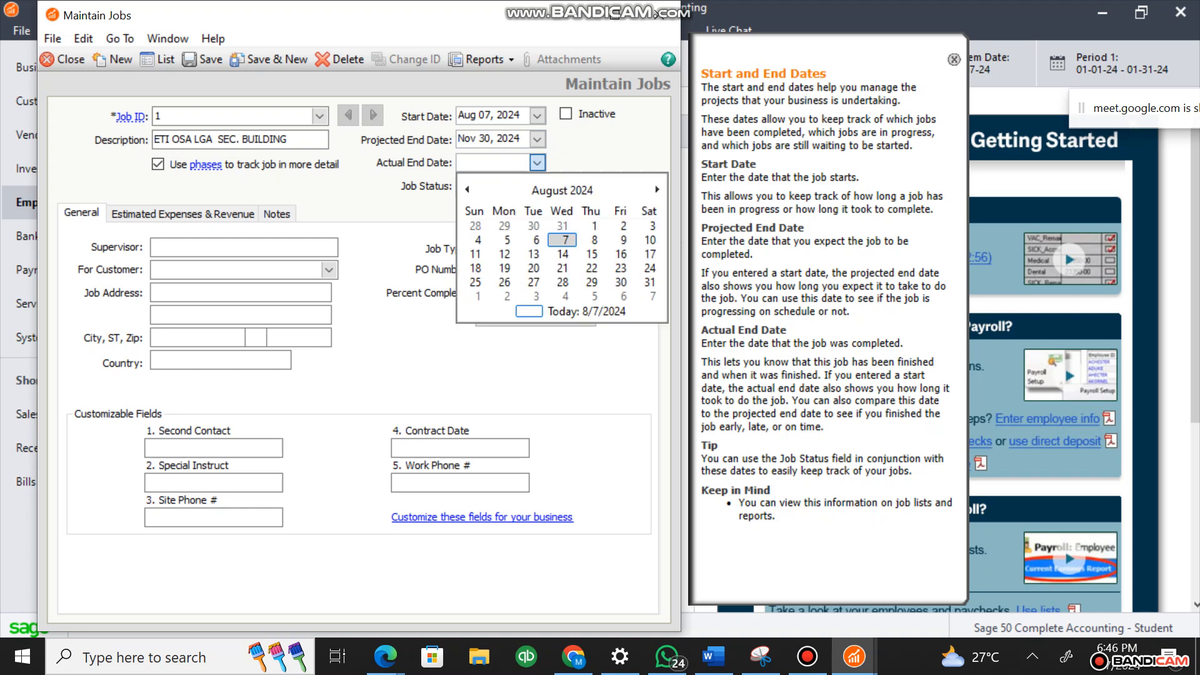
pyautogui.click(657, 189)
pyautogui.click(657, 190)
pyautogui.click(657, 189)
pyautogui.click(657, 190)
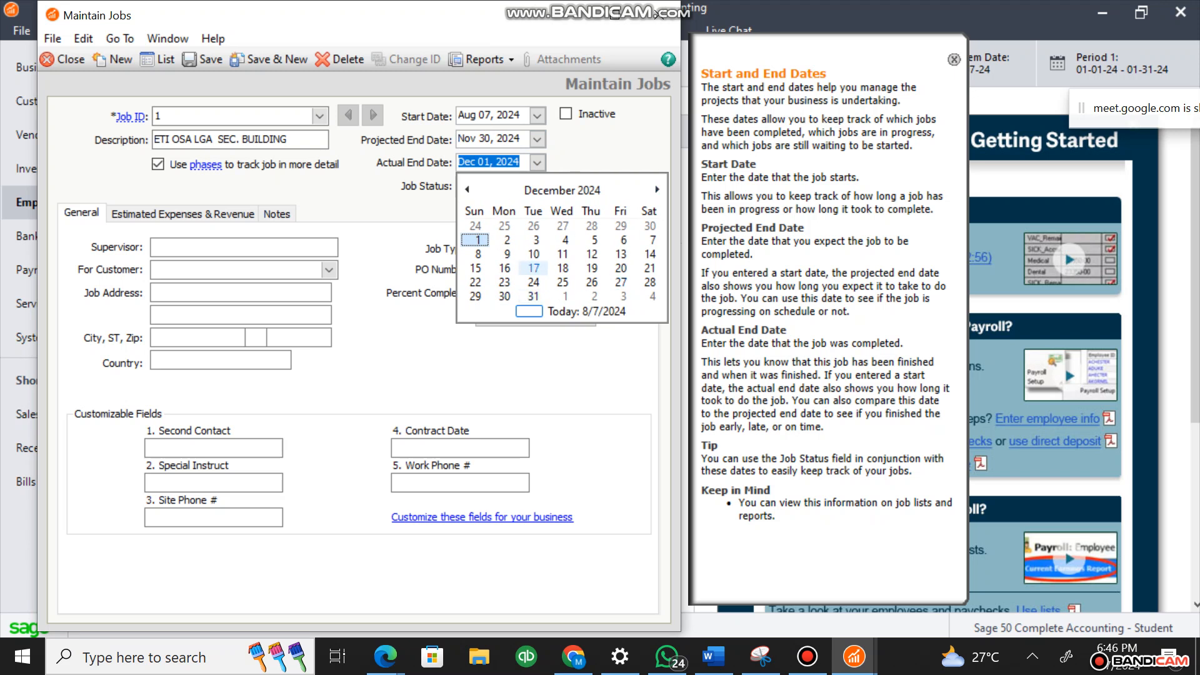
pyautogui.click(594, 240)
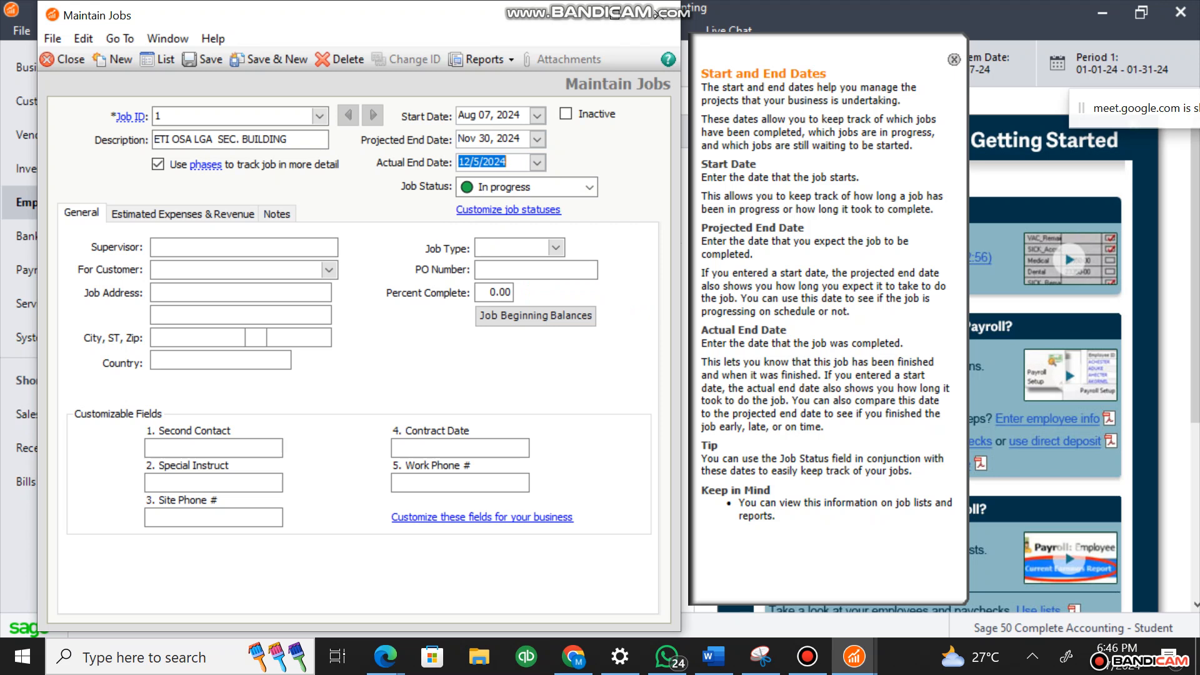
# Set the job status to Pending
pyautogui.click(589, 188)
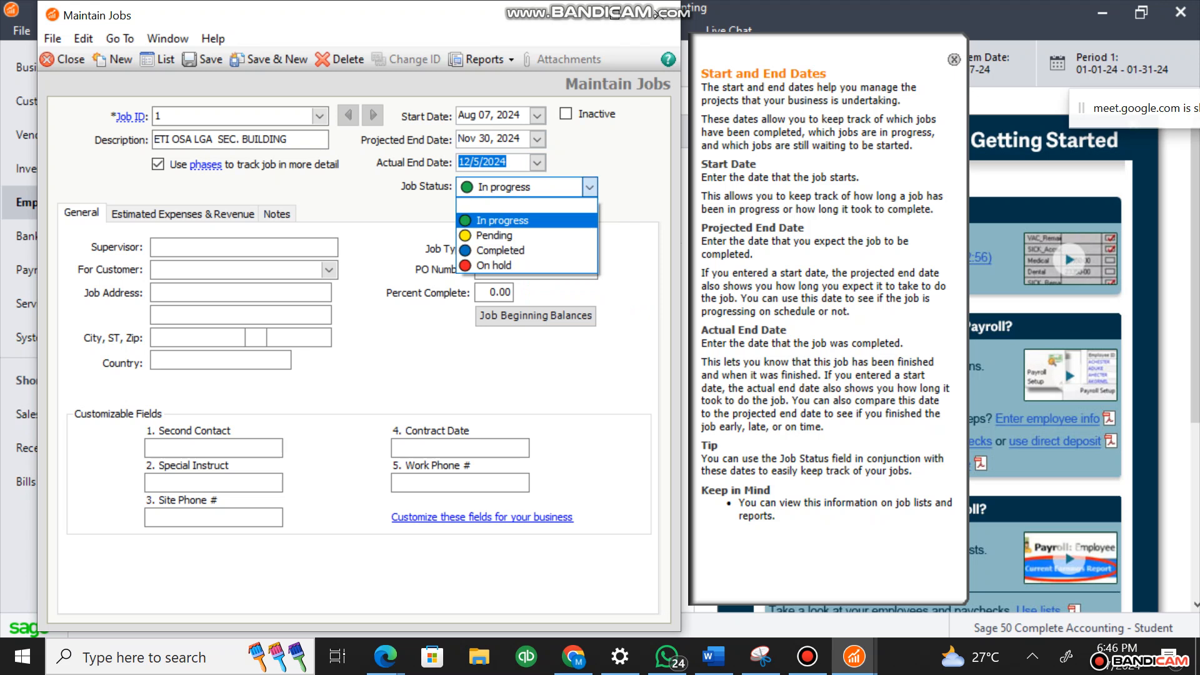
pyautogui.click(503, 221)
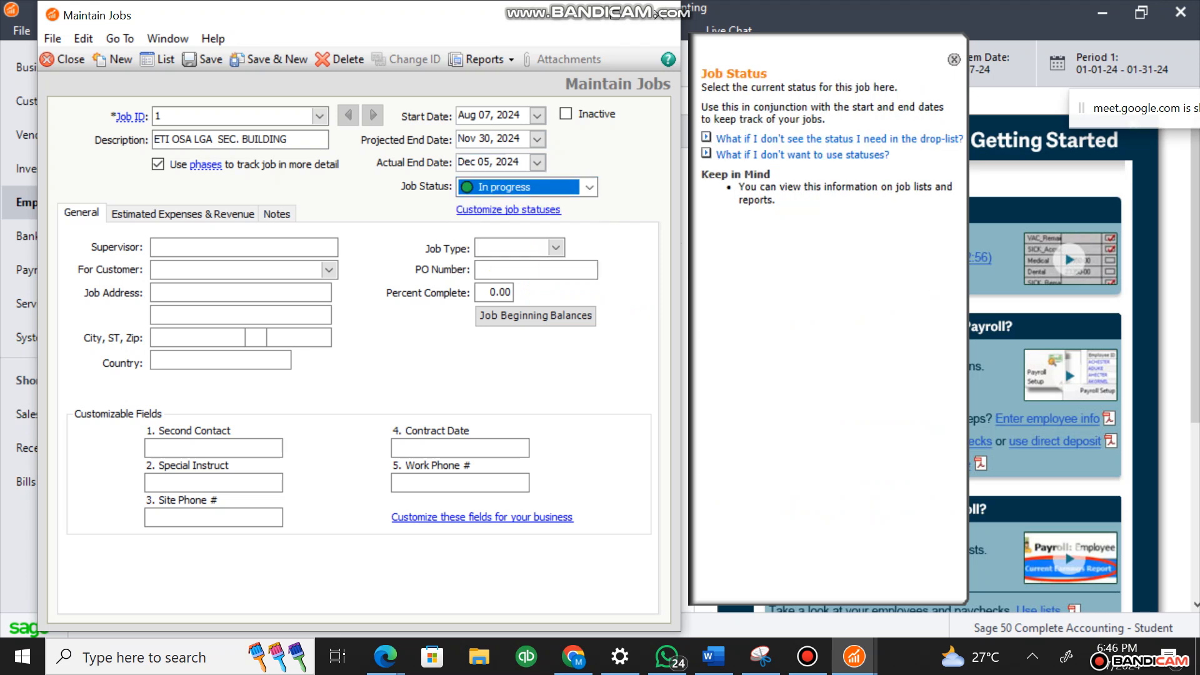
pyautogui.click(590, 188)
pyautogui.click(494, 236)
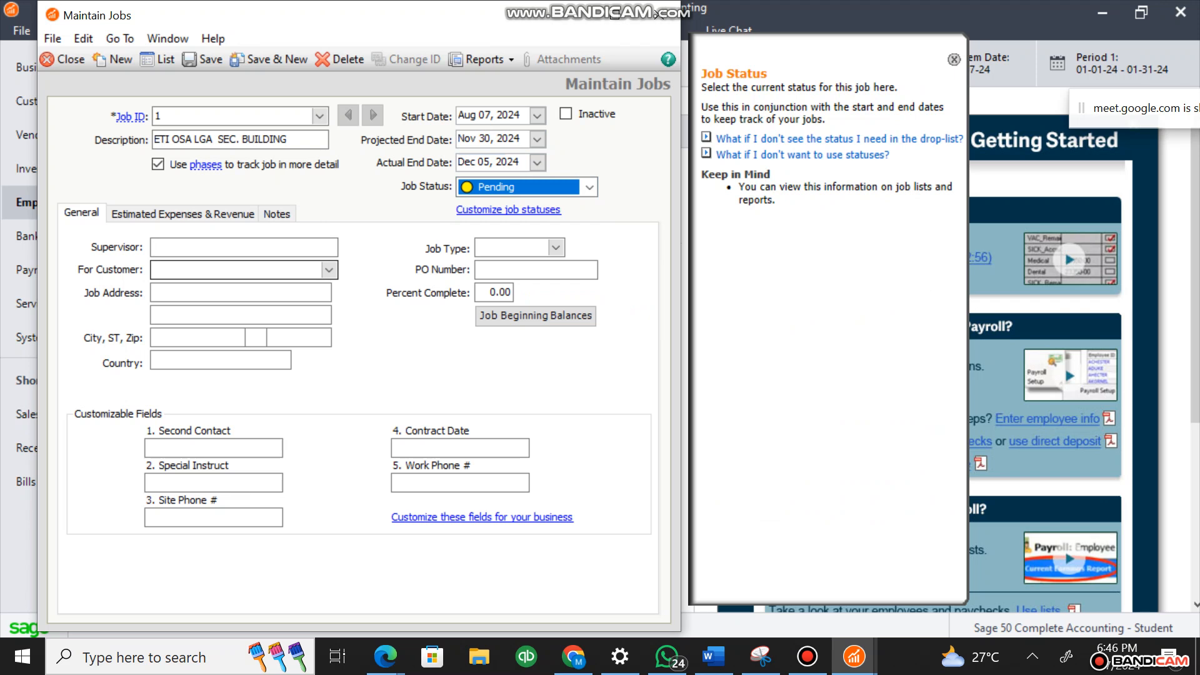
pyautogui.click(556, 248)
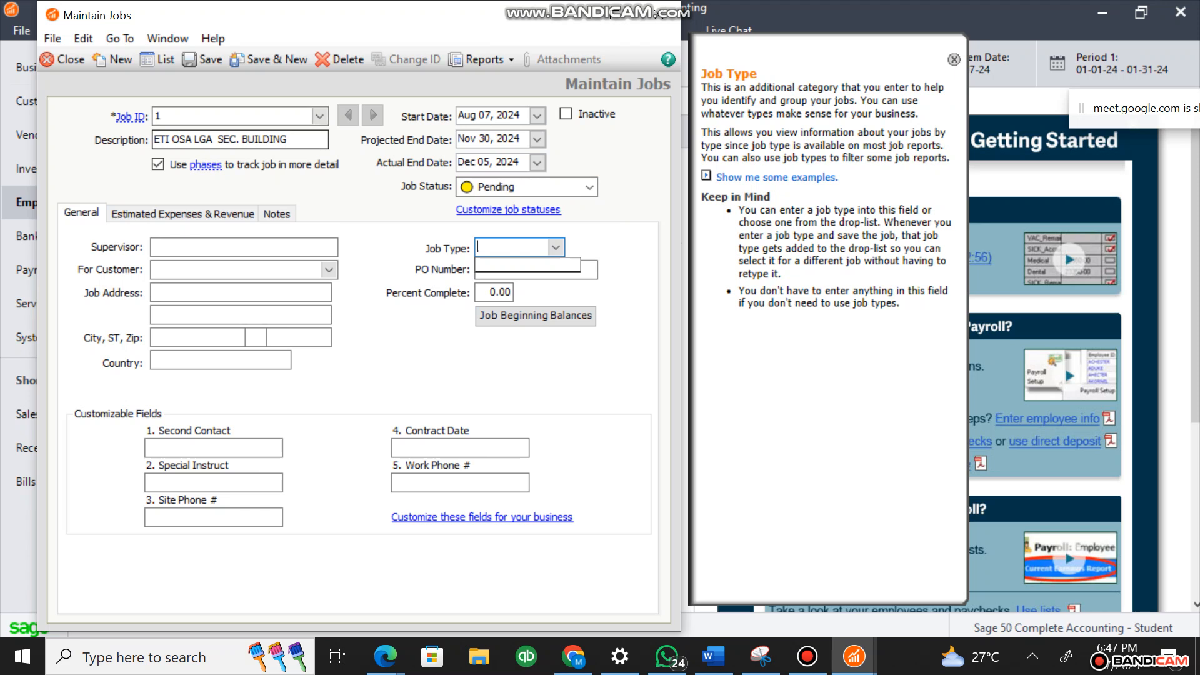
pyautogui.click(244, 247)
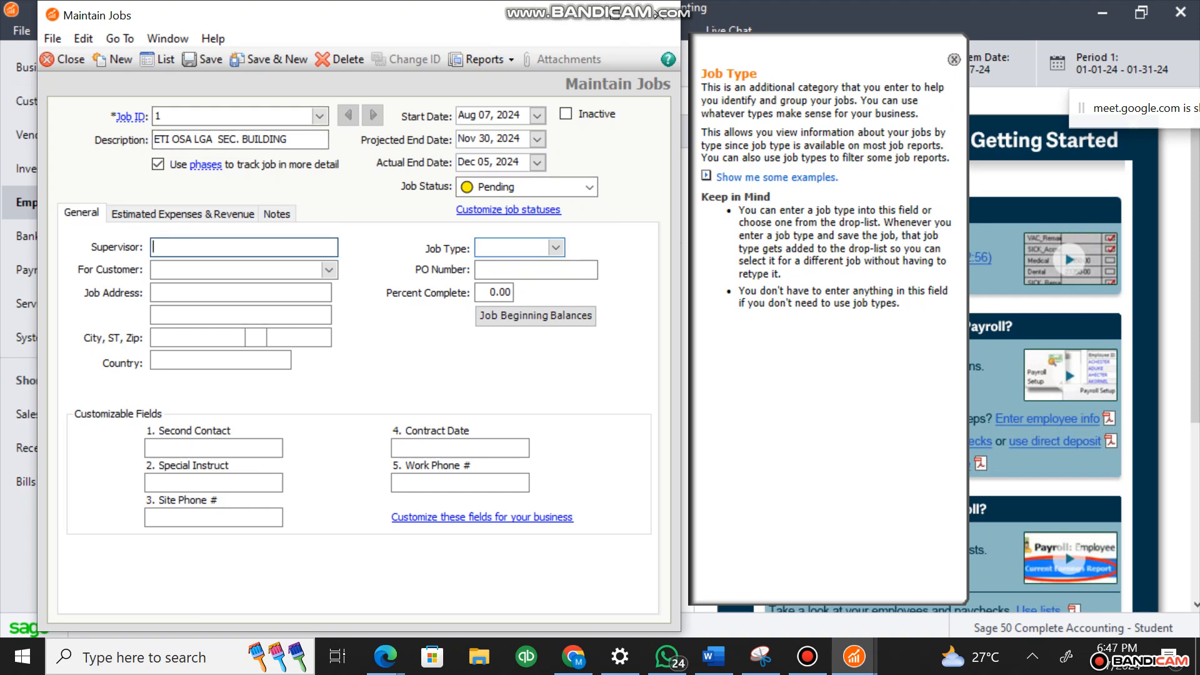
# Create a new customer from the job's customer lookup, entering its customer ID and the name Lagos State Govt
pyautogui.click(243, 269)
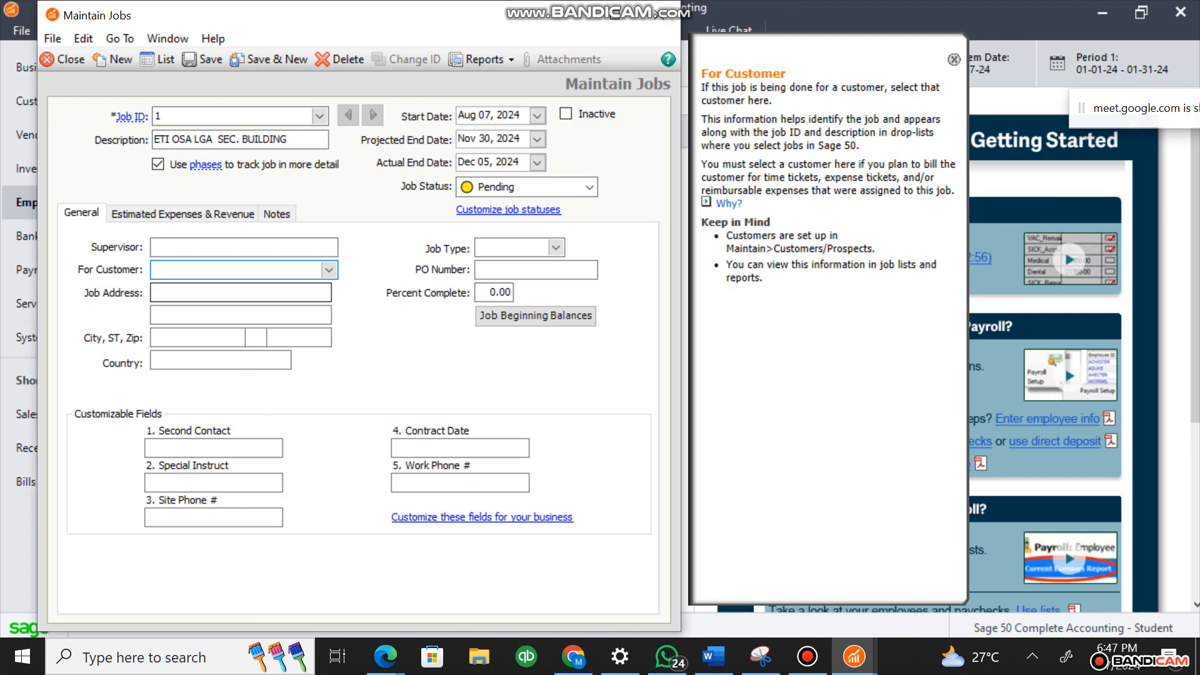
pyautogui.click(328, 269)
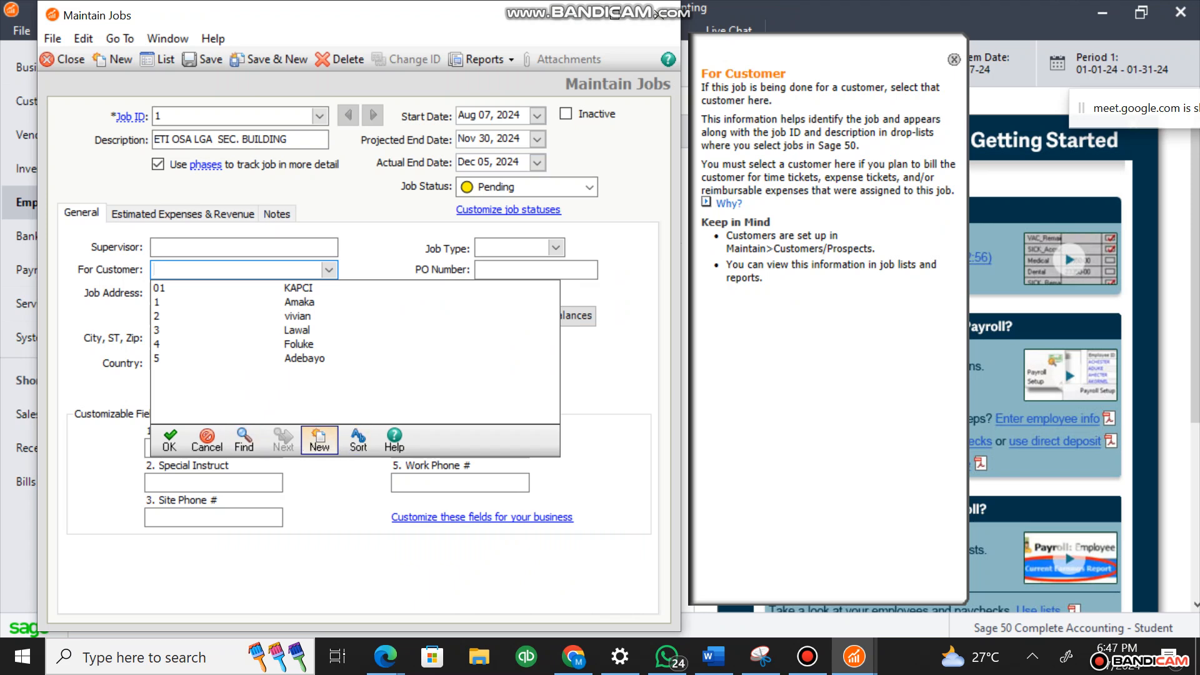
pyautogui.click(319, 440)
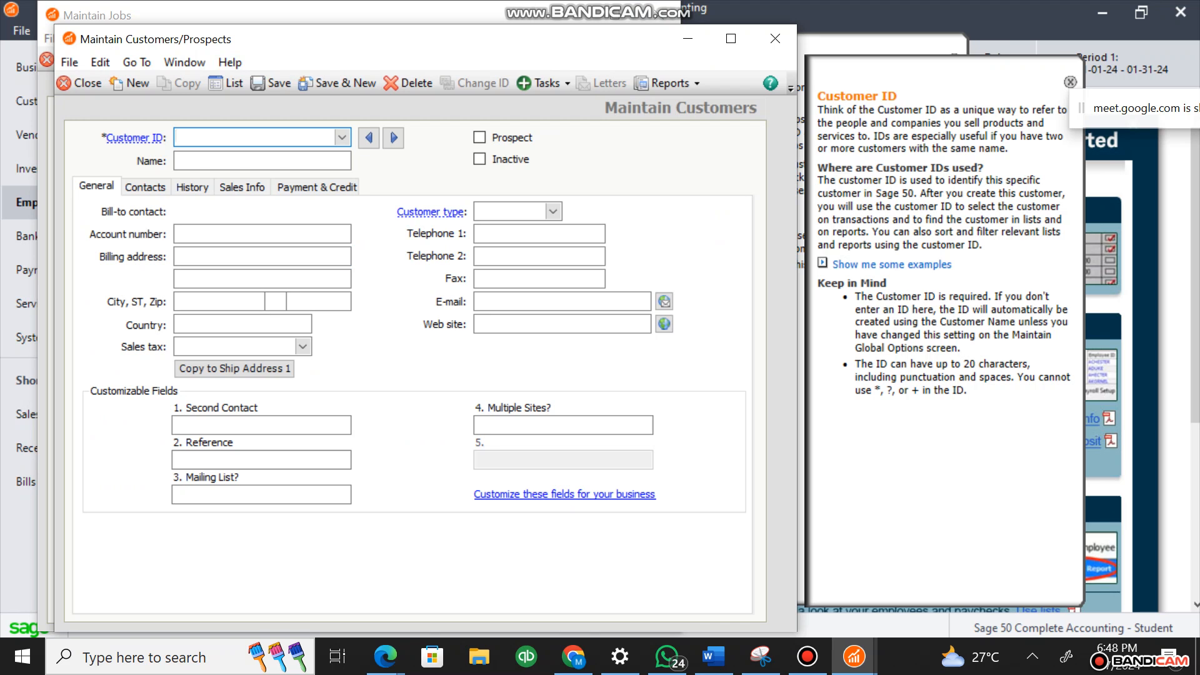
pyautogui.write('06')
pyautogui.press('Tab')
pyautogui.write('Lagos State Govt')
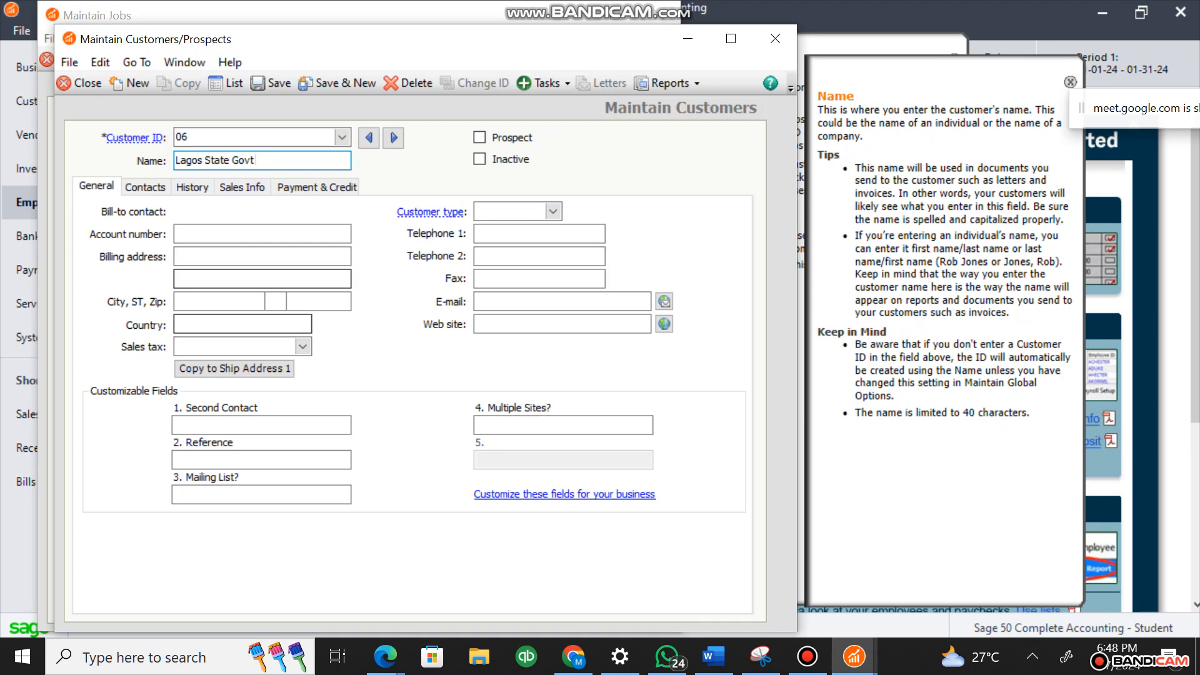
# Set the new customer's GL sales account to 104 (Income), then save and close the customer record
pyautogui.click(242, 187)
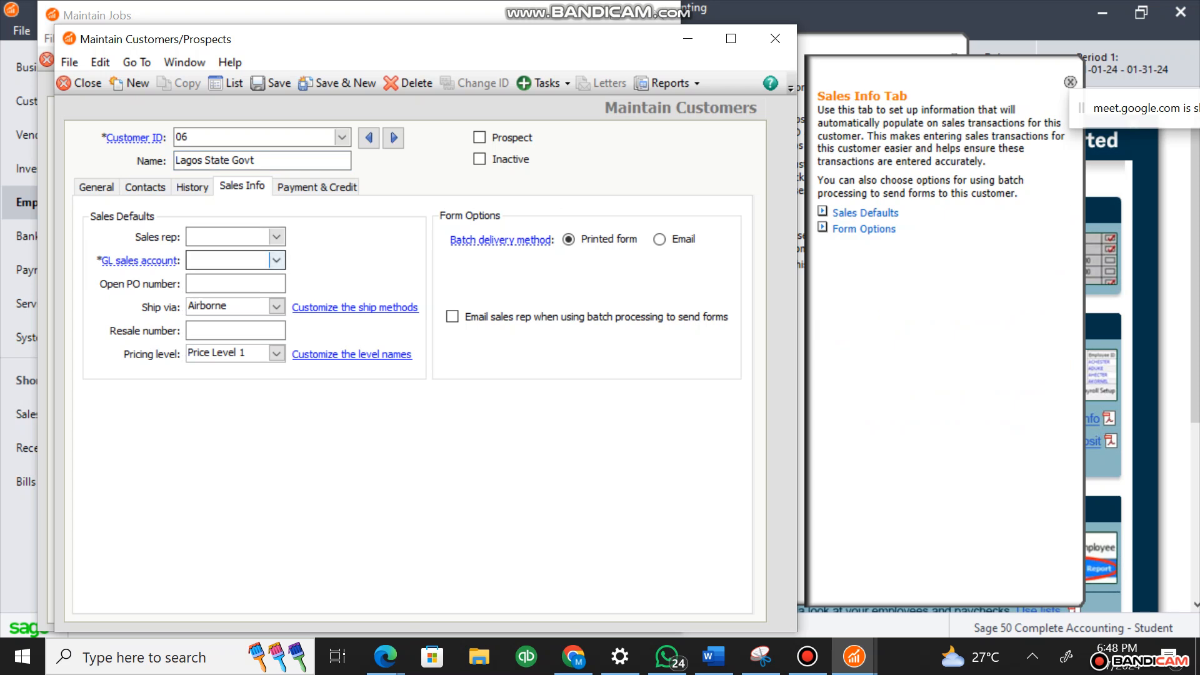
pyautogui.click(277, 260)
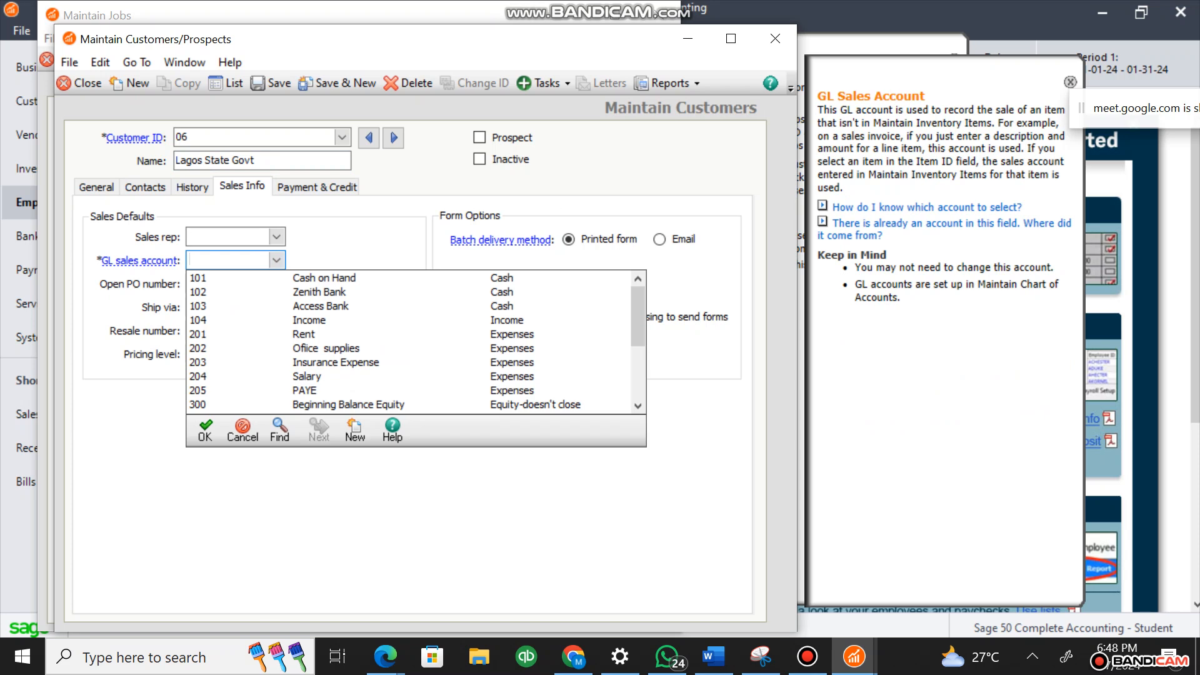
pyautogui.write('104')
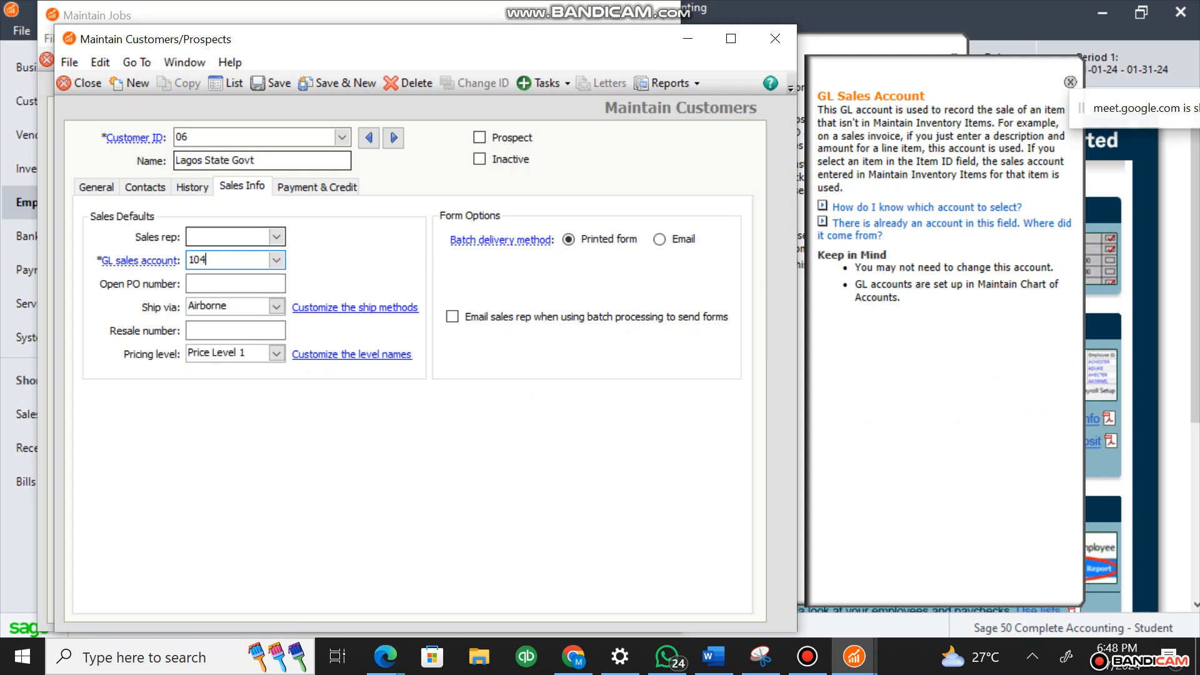
pyautogui.click(272, 83)
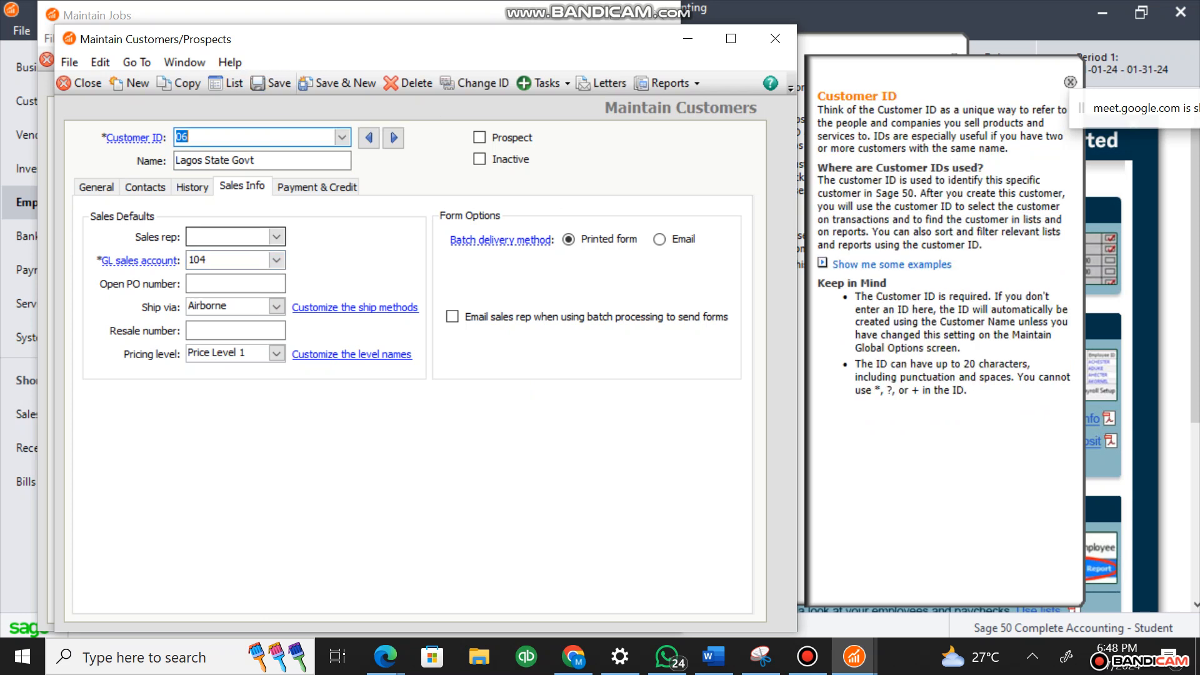
pyautogui.click(776, 38)
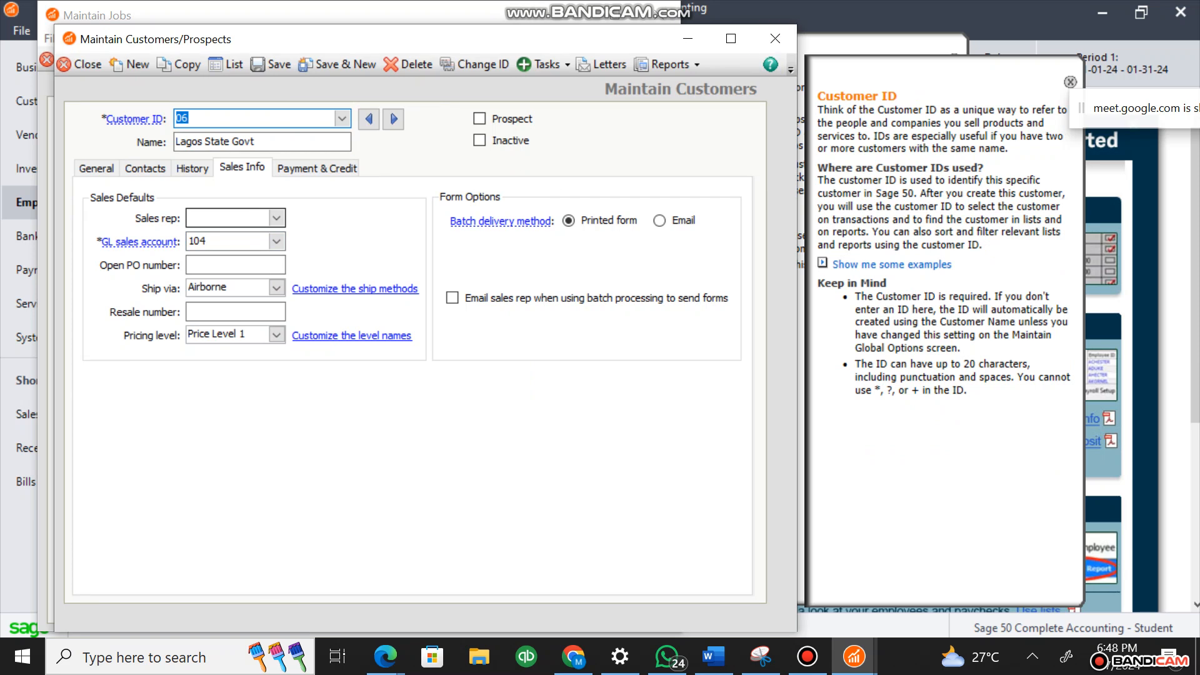
# Assign Lagos State Govt as the job's customer and enter the supervisor's name with the title Mr
pyautogui.click(329, 270)
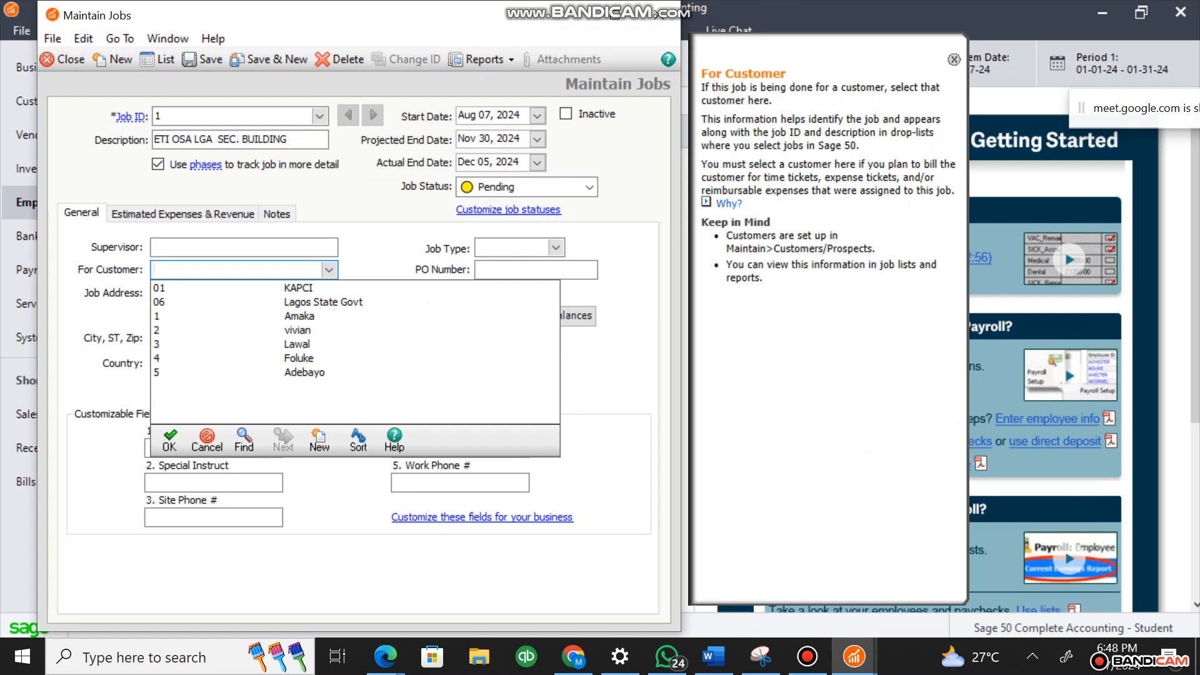
pyautogui.doubleClick(323, 302)
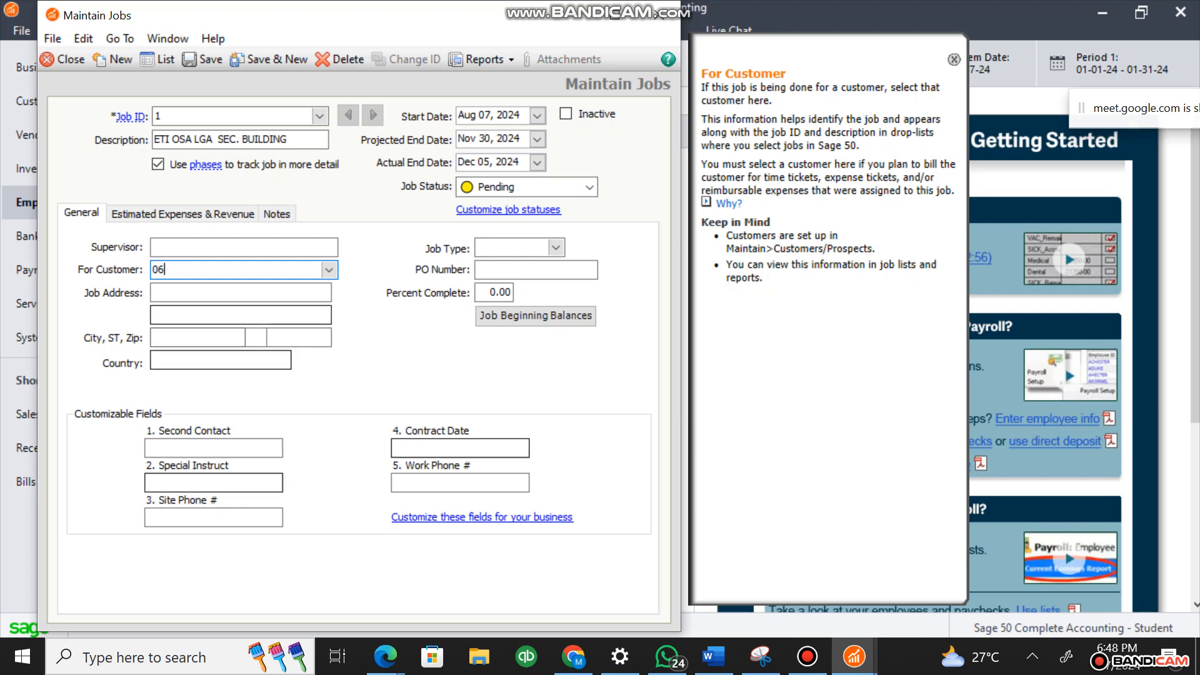
pyautogui.click(244, 248)
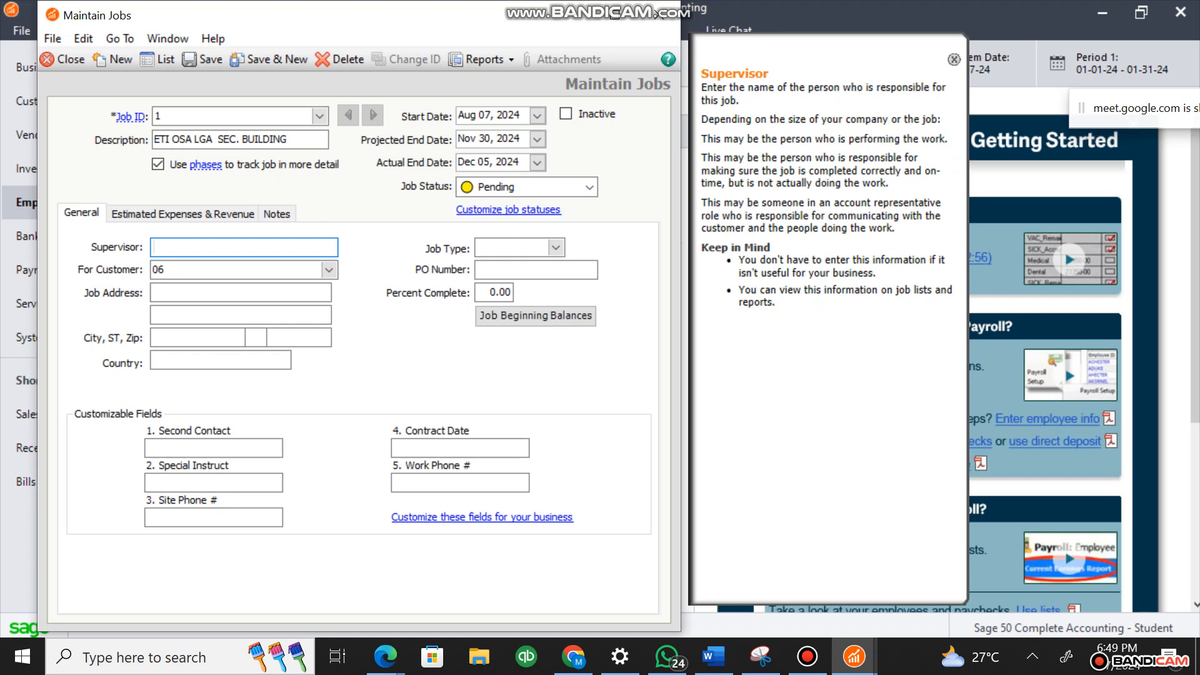
pyautogui.write('Ibrahim')
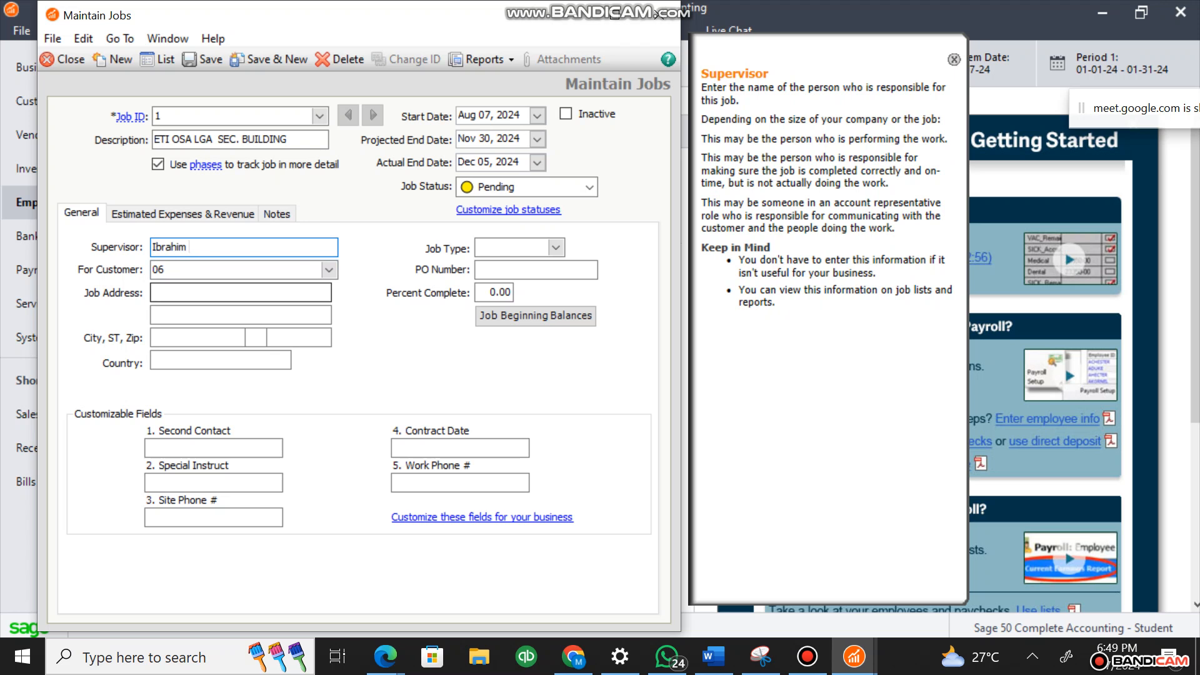
pyautogui.write('mR.')
pyautogui.press('BackSpace')
pyautogui.press('BackSpace')
pyautogui.press('BackSpace')
pyautogui.press('BackSpace')
pyautogui.write('Mr.')
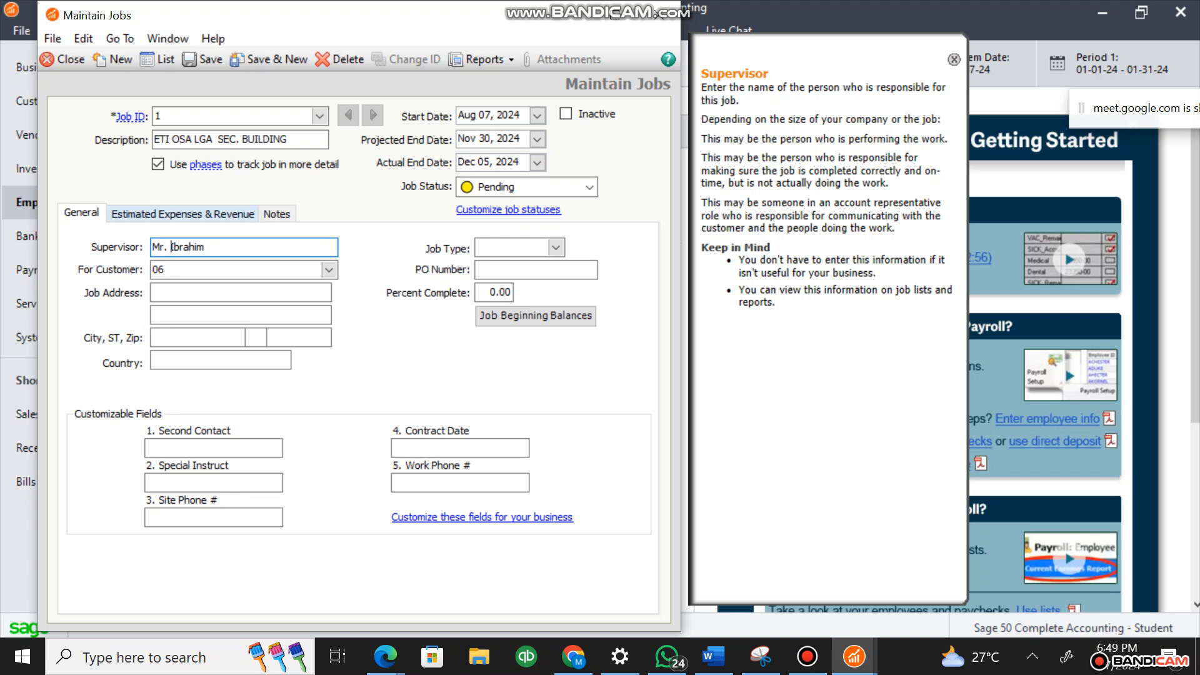
# Start a new phase from the job's estimated expenses and revenue table, with ID 1 and description Foundation
pyautogui.click(182, 214)
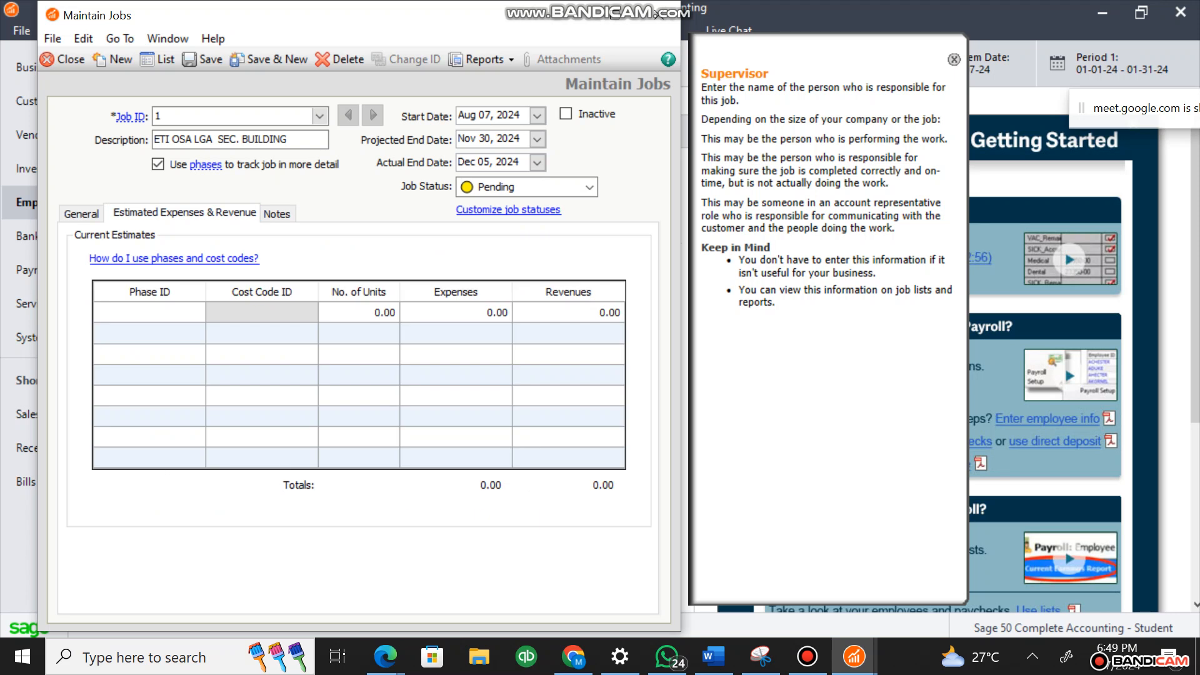
pyautogui.click(82, 213)
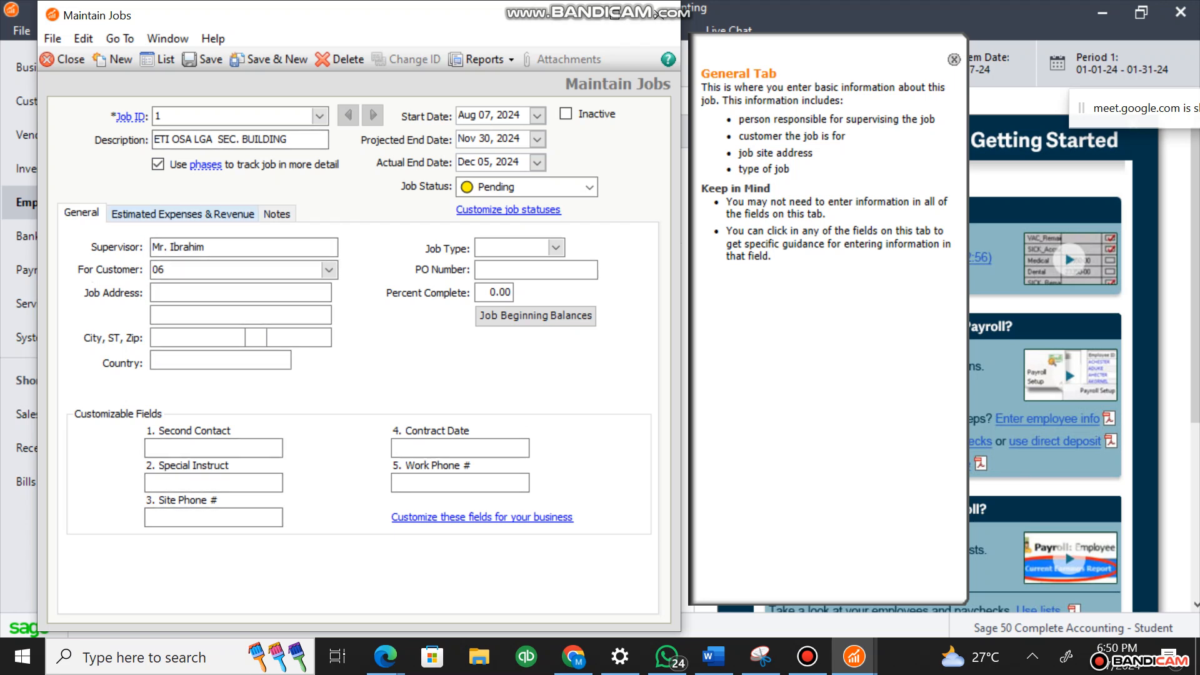
pyautogui.click(183, 214)
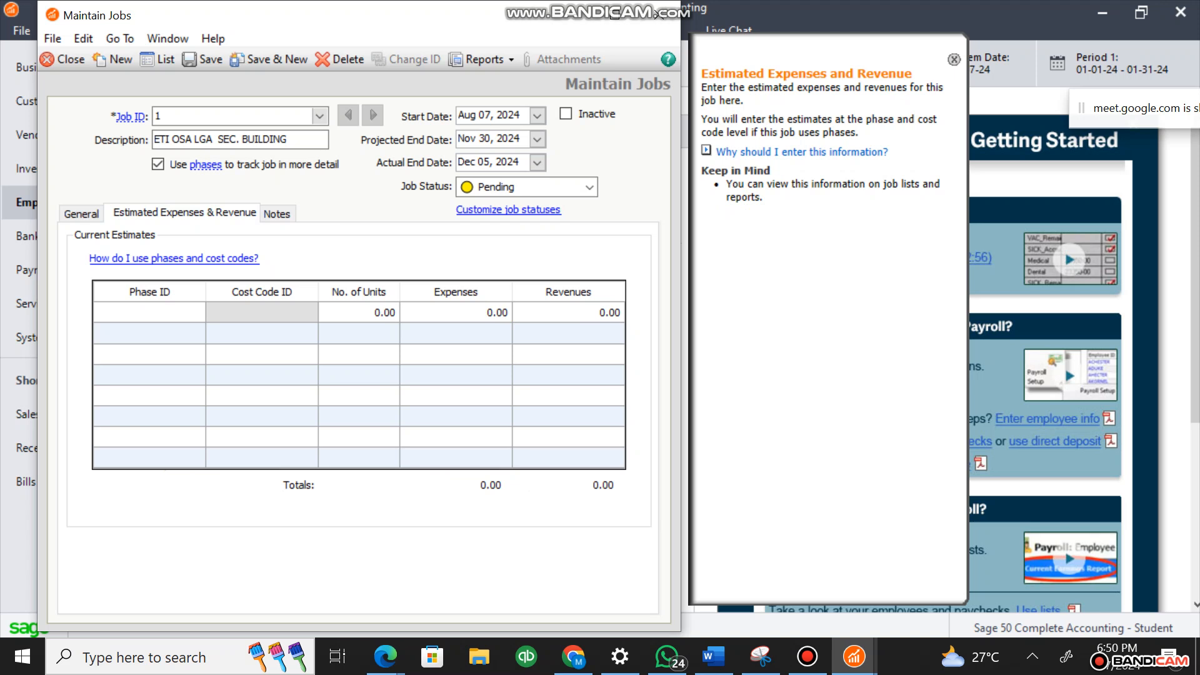
pyautogui.click(144, 313)
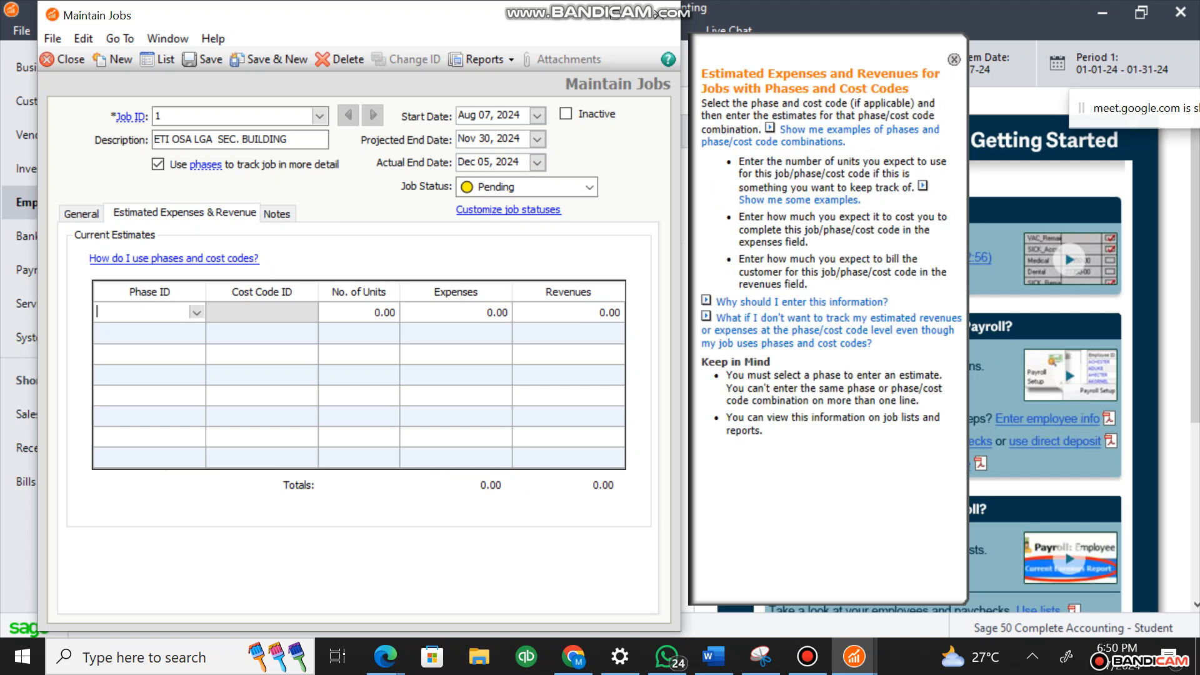
pyautogui.click(196, 312)
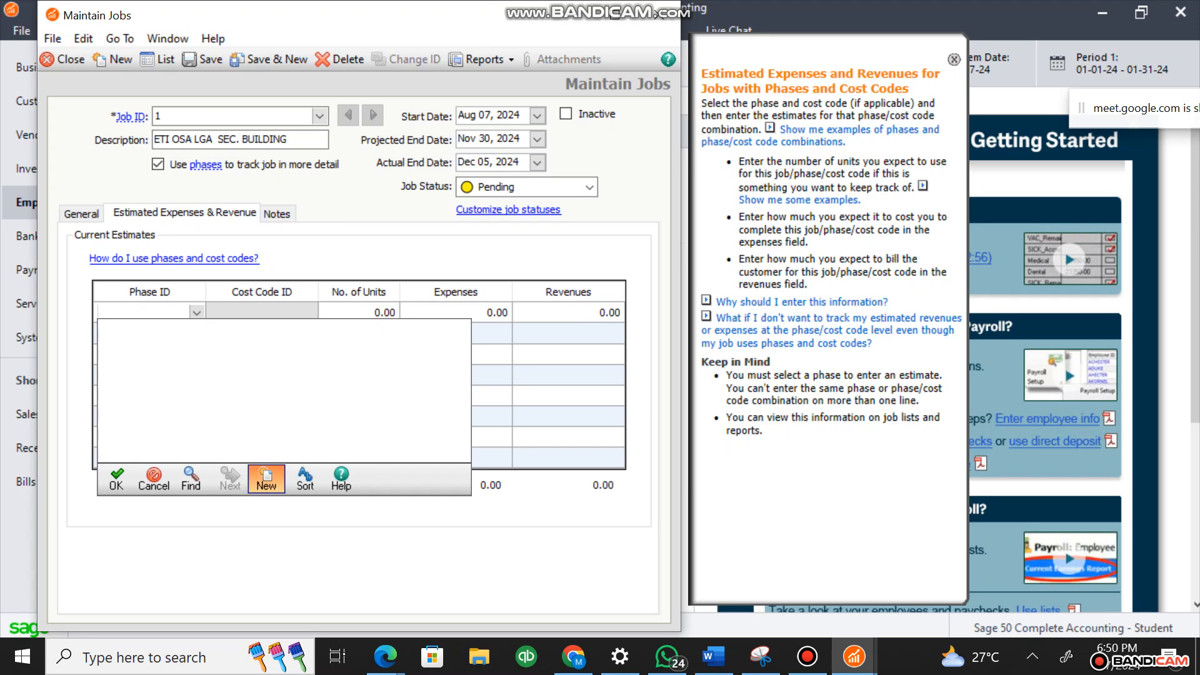
pyautogui.click(266, 480)
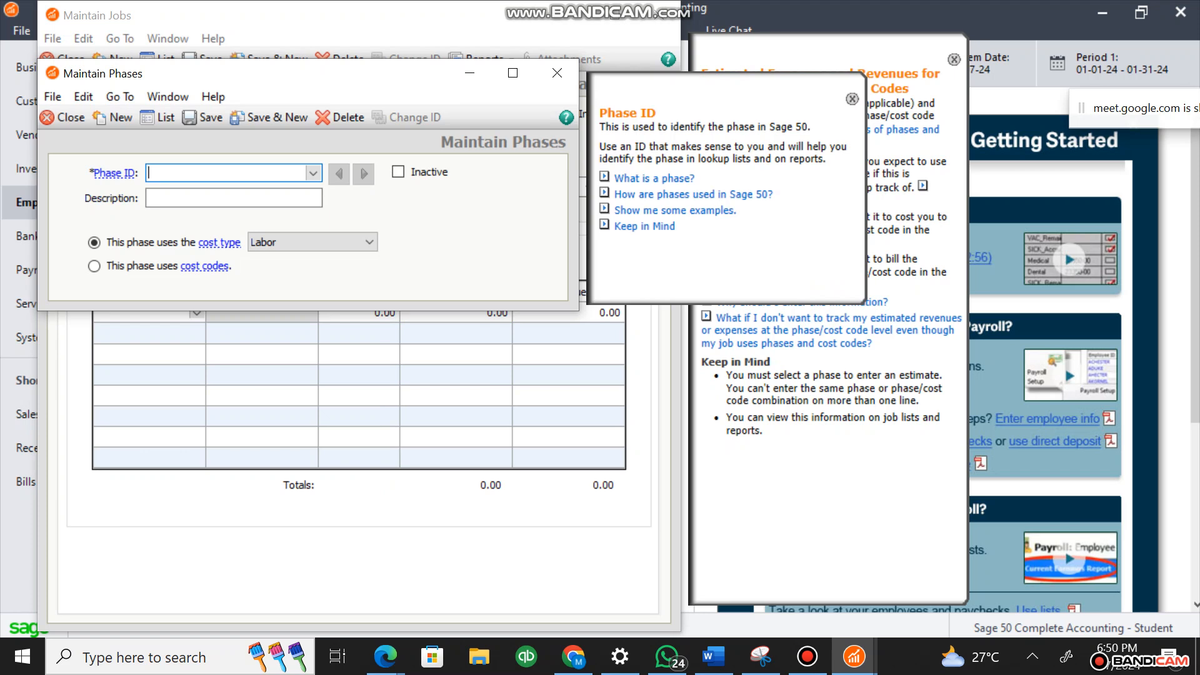
pyautogui.write('1')
pyautogui.press('Tab')
pyautogui.write('Founda')
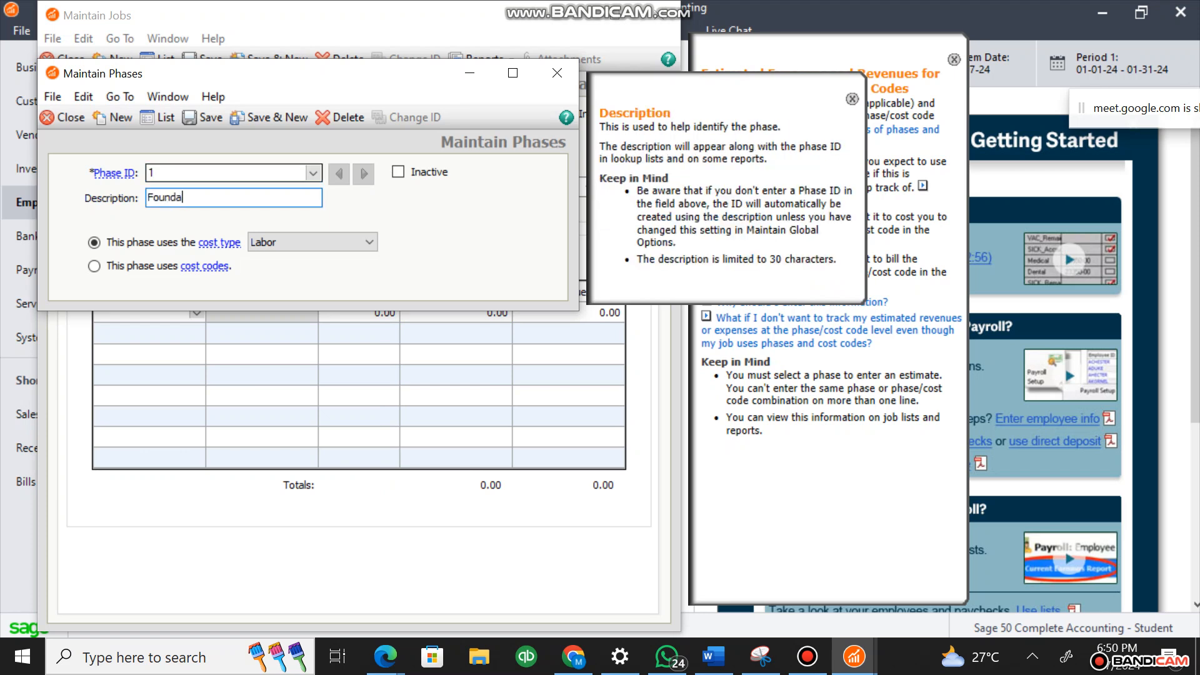
pyautogui.write('tion')
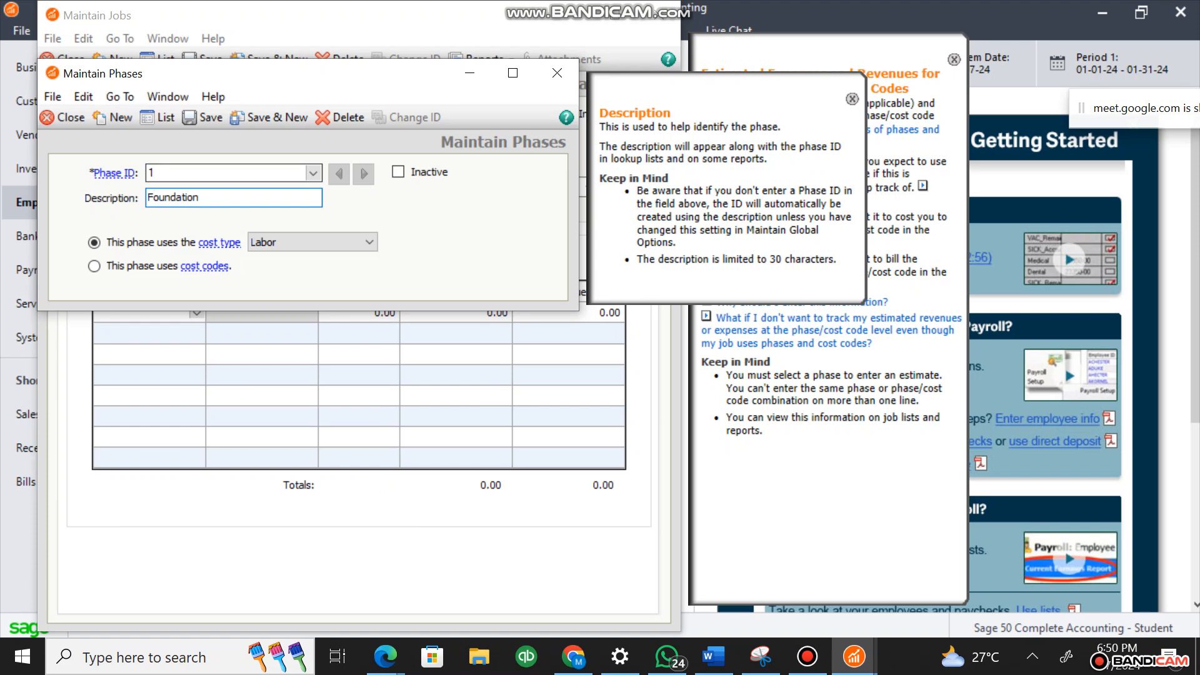
# Set the Foundation phase's cost type to Other
pyautogui.moveTo(813, 94); pyautogui.dragTo(95, 266)
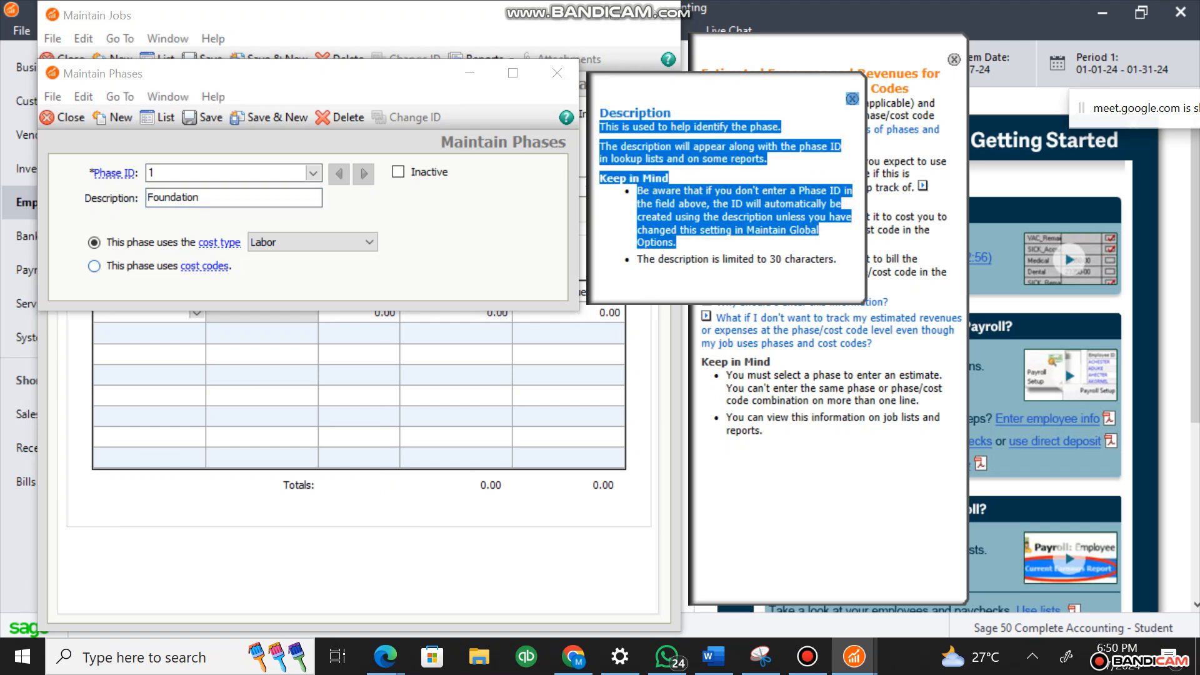
pyautogui.click(313, 242)
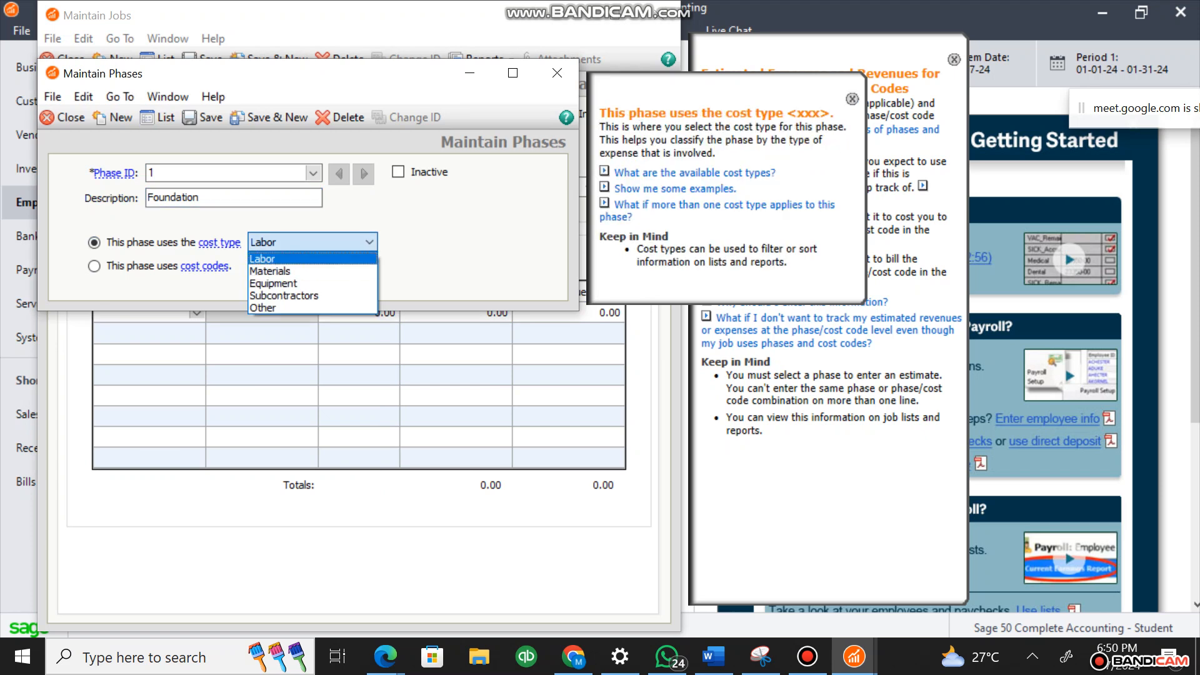
pyautogui.press('Down')
pyautogui.press('Down')
pyautogui.press('Down')
pyautogui.press('Down')
pyautogui.press('Return')
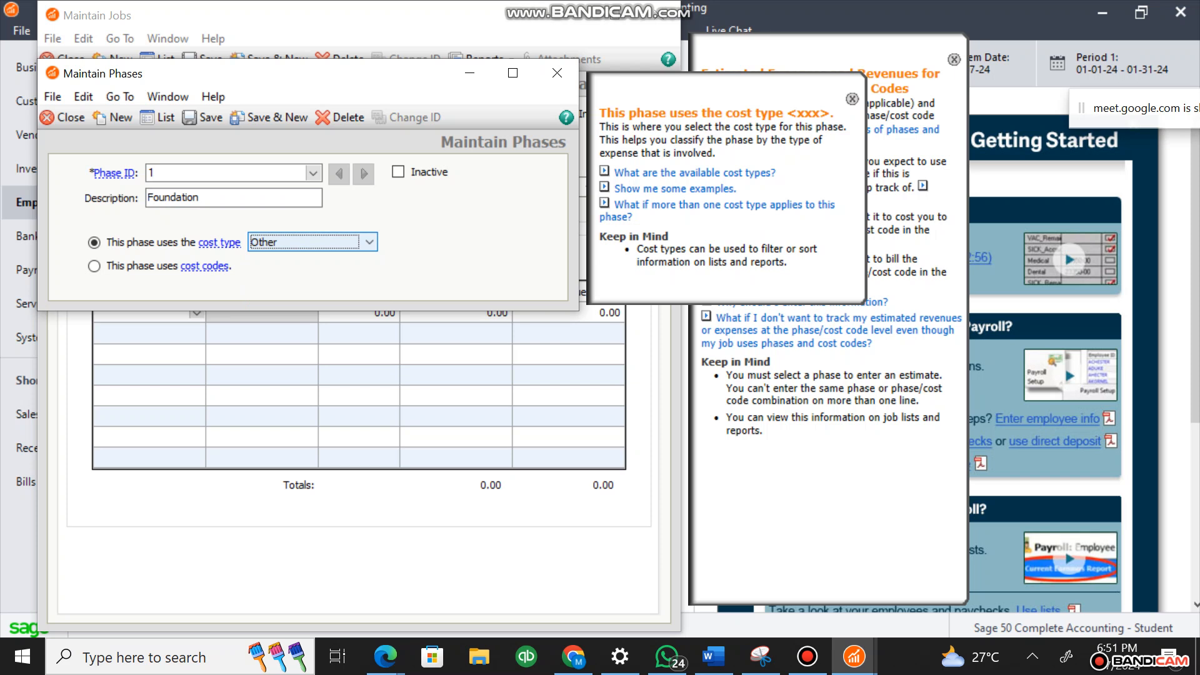
pyautogui.click(369, 243)
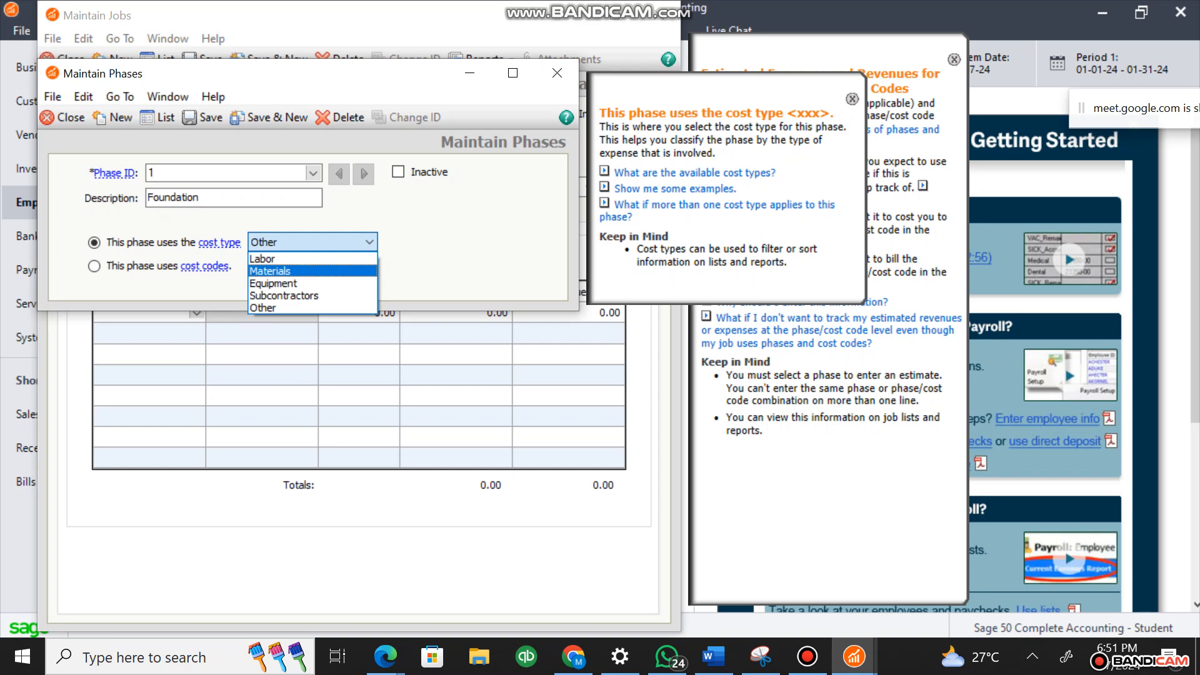
pyautogui.press('Down')
pyautogui.press('Down')
pyautogui.press('Down')
pyautogui.press('Return')
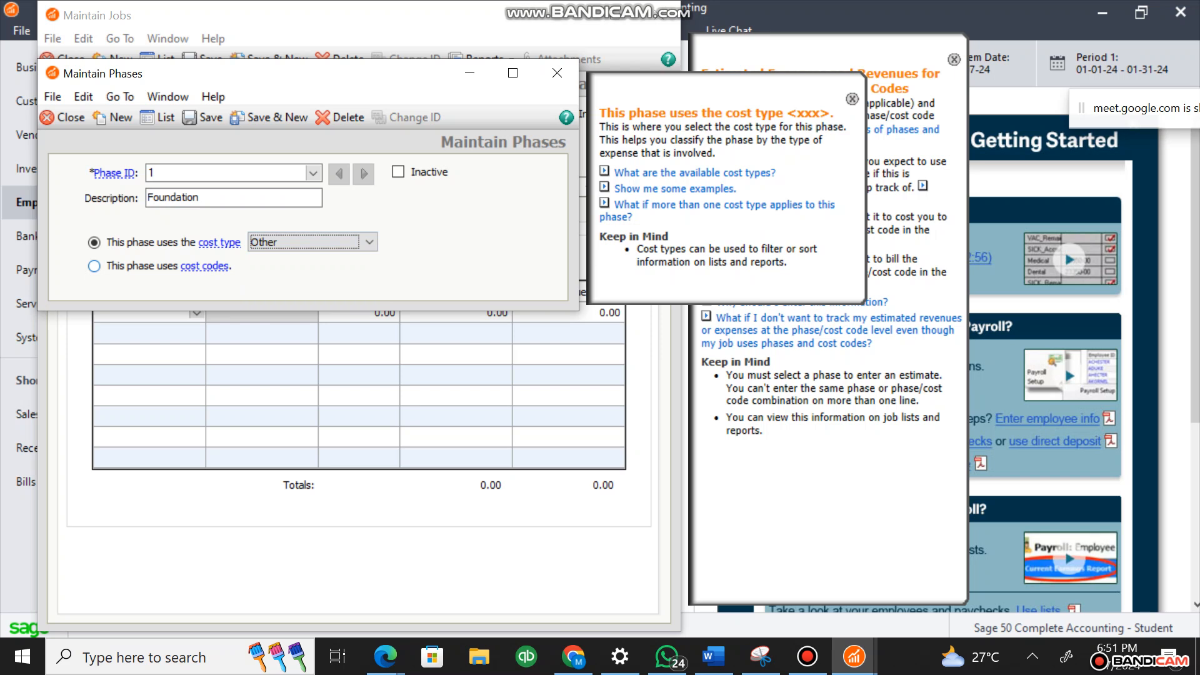
# Make the Foundation phase use cost codes and save the phase record
pyautogui.click(94, 266)
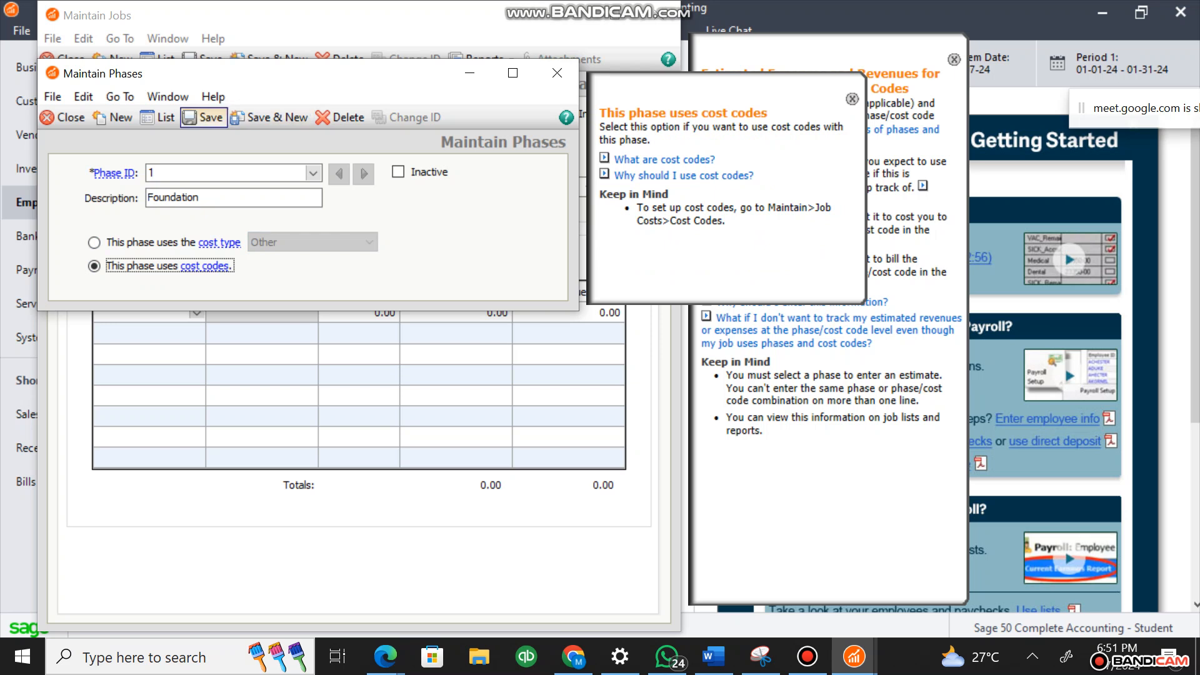
pyautogui.click(206, 118)
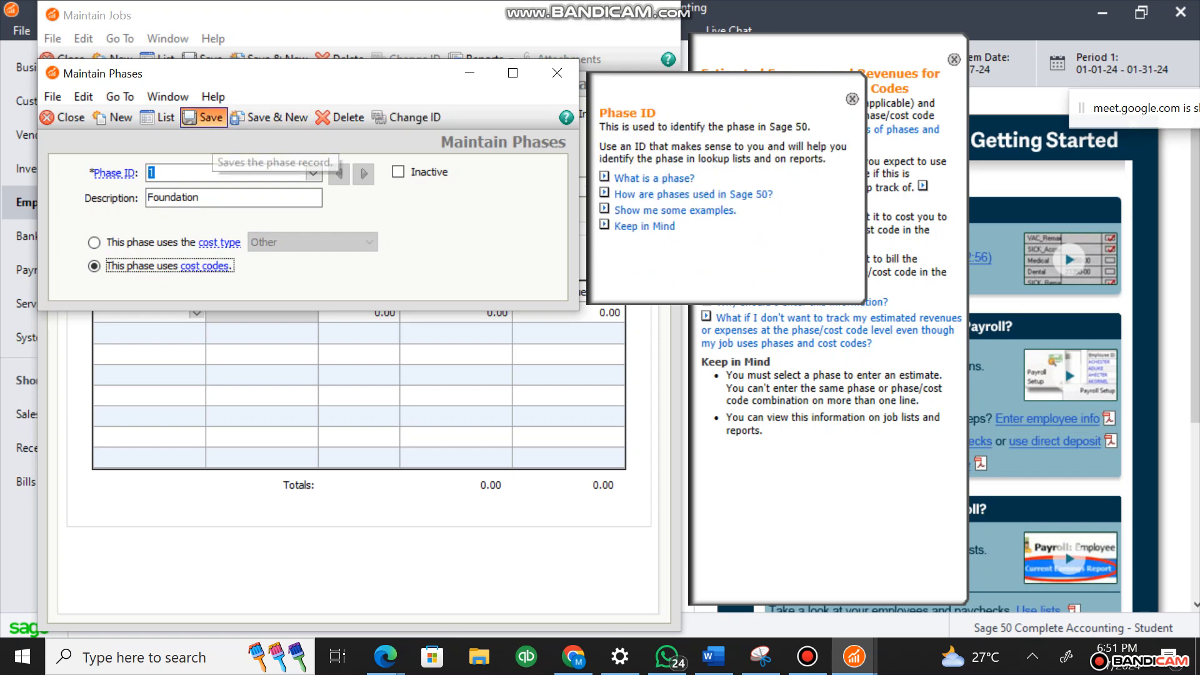
# Create and save a second phase with ID 2 and description Electrical
pyautogui.write('2')
pyautogui.press('Tab')
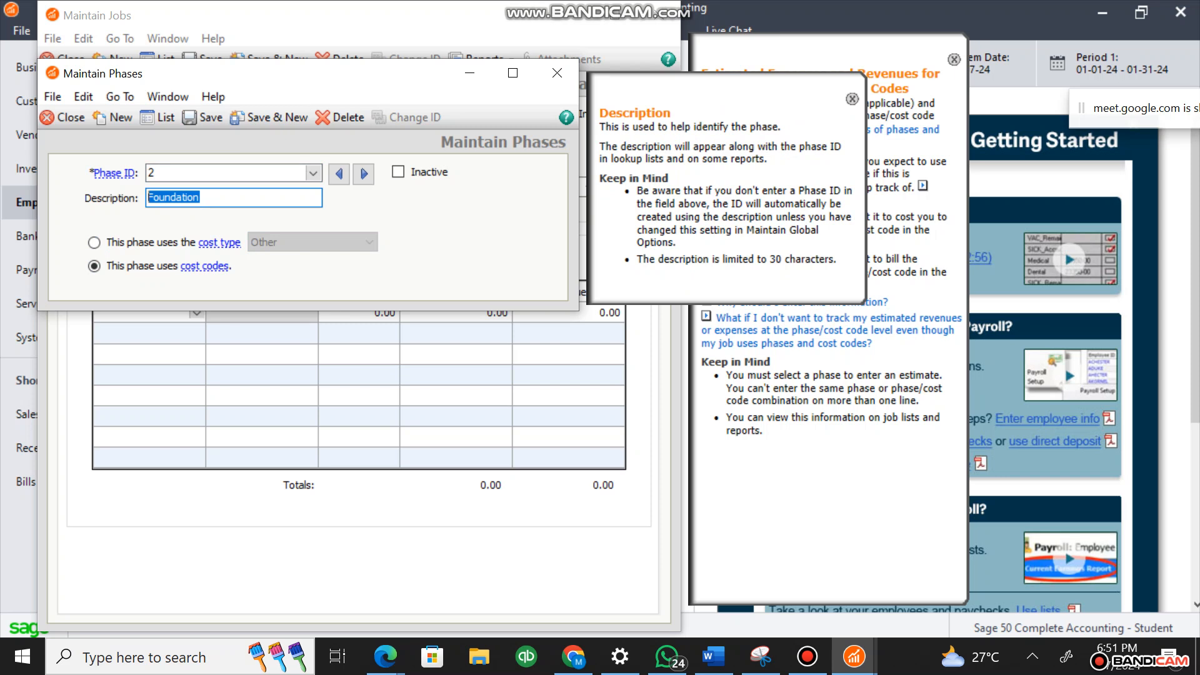
pyautogui.write('Electrical')
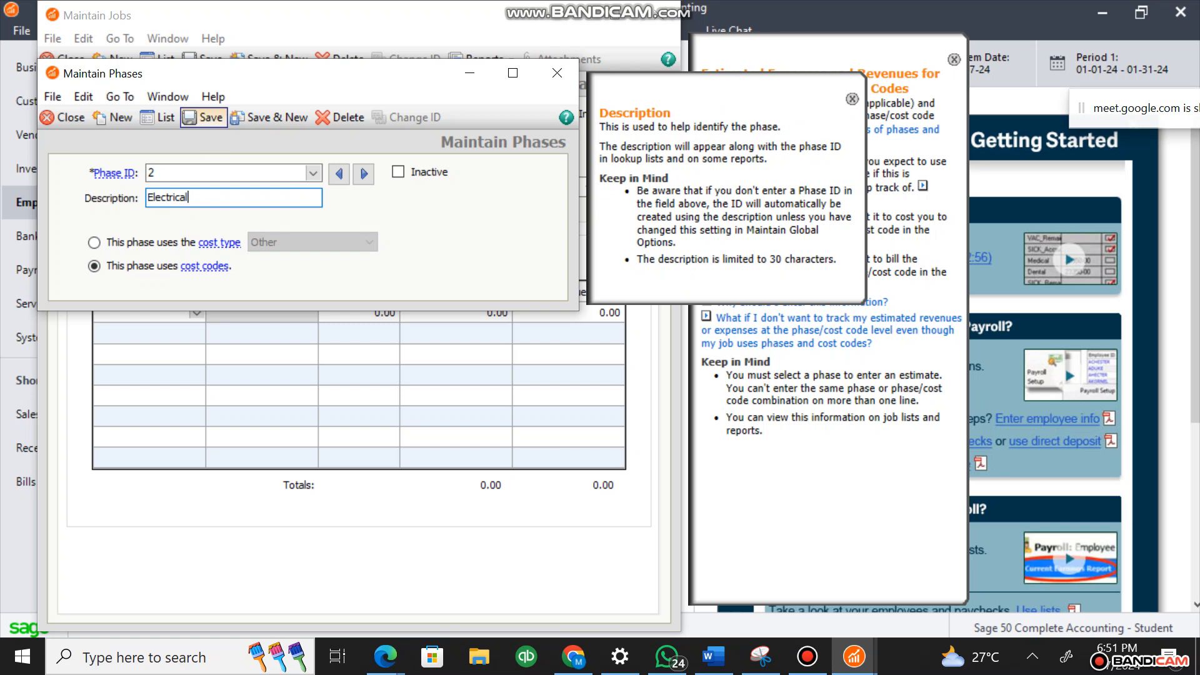
pyautogui.click(206, 118)
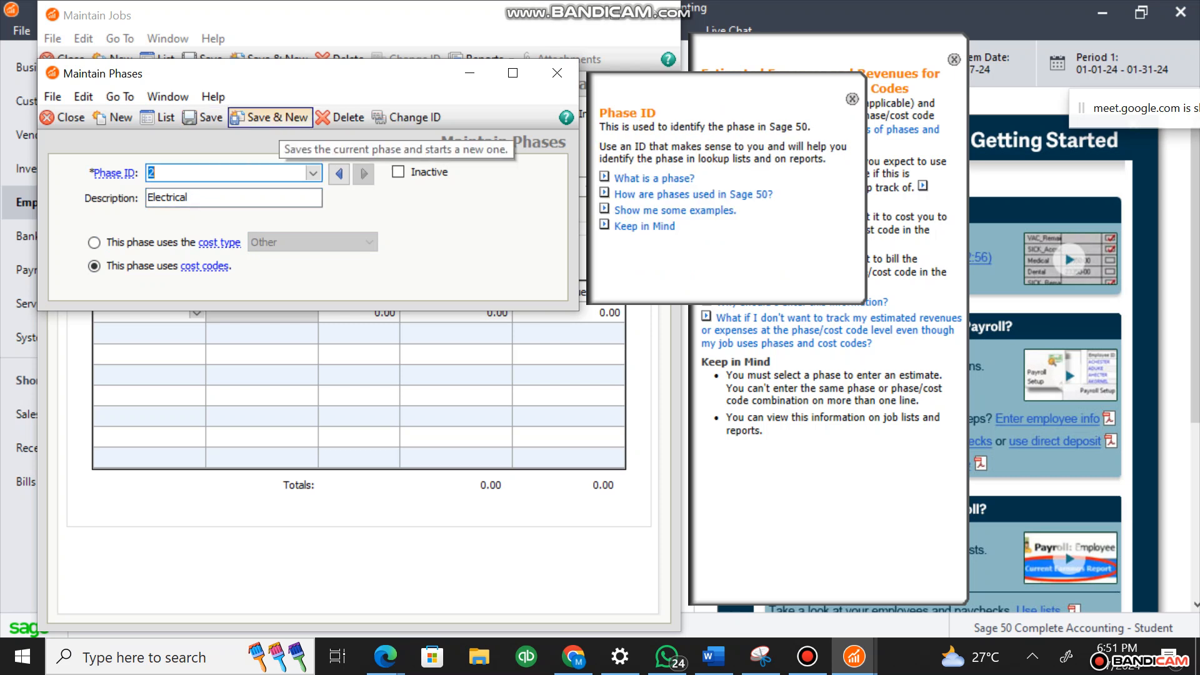
# Create and save a third phase with ID 3 and description Plumbing
pyautogui.write('3')
pyautogui.press('Tab')
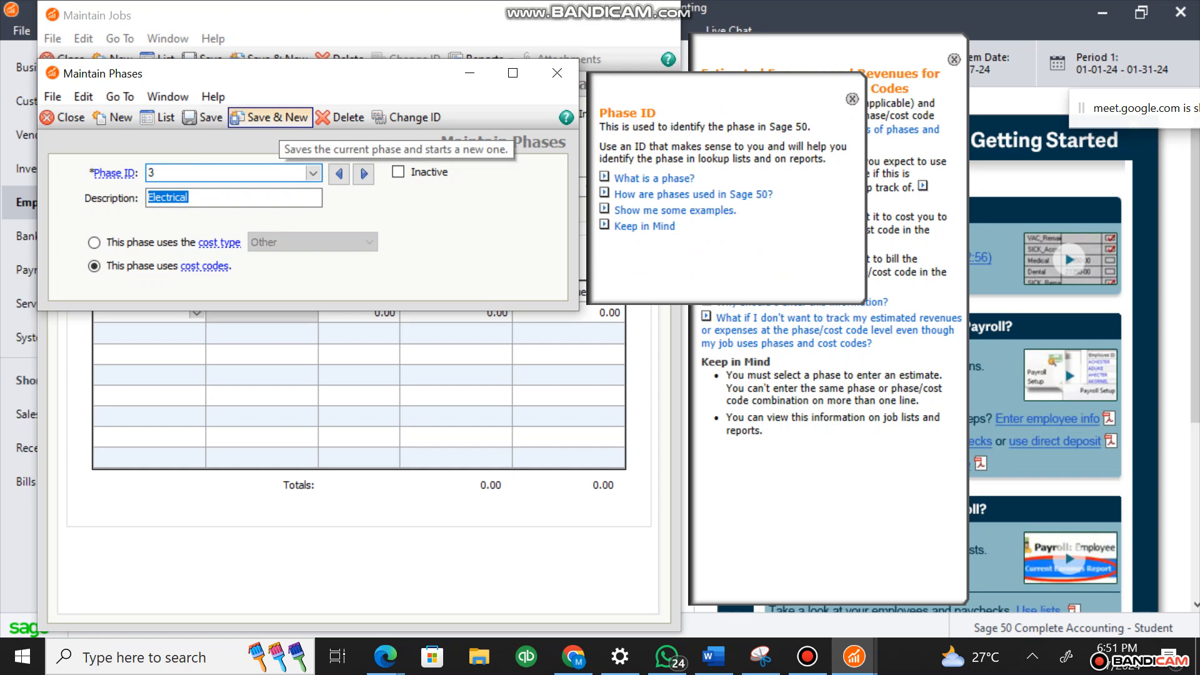
pyautogui.write('Plumbing')
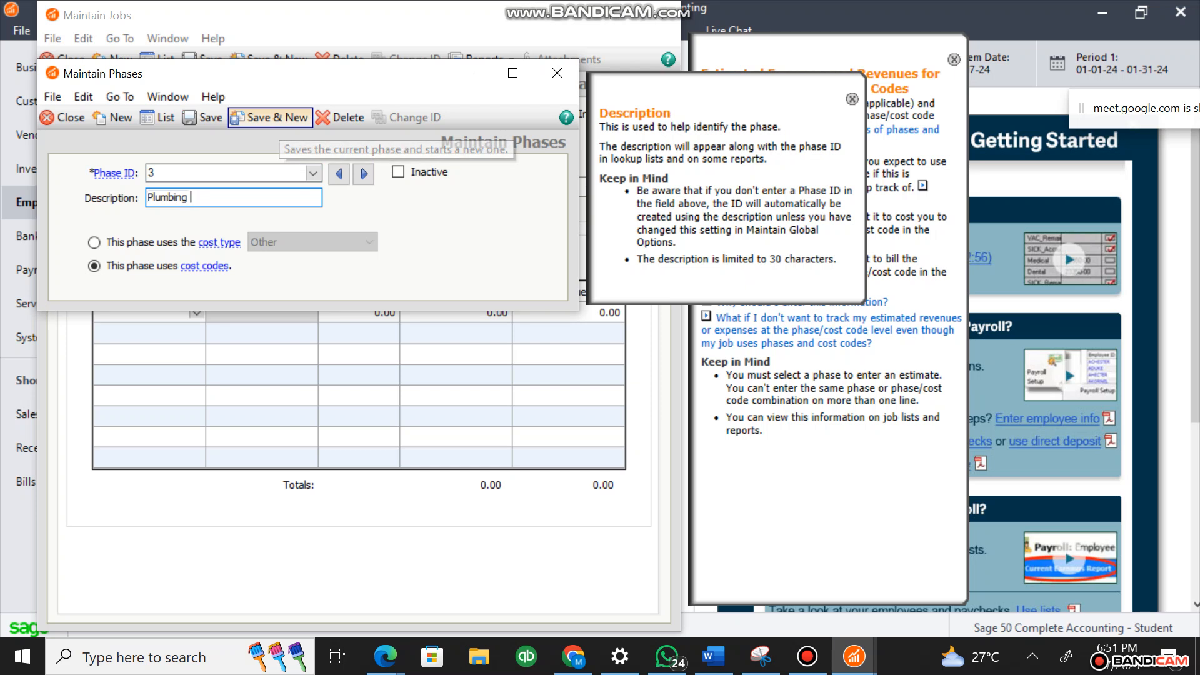
pyautogui.click(270, 117)
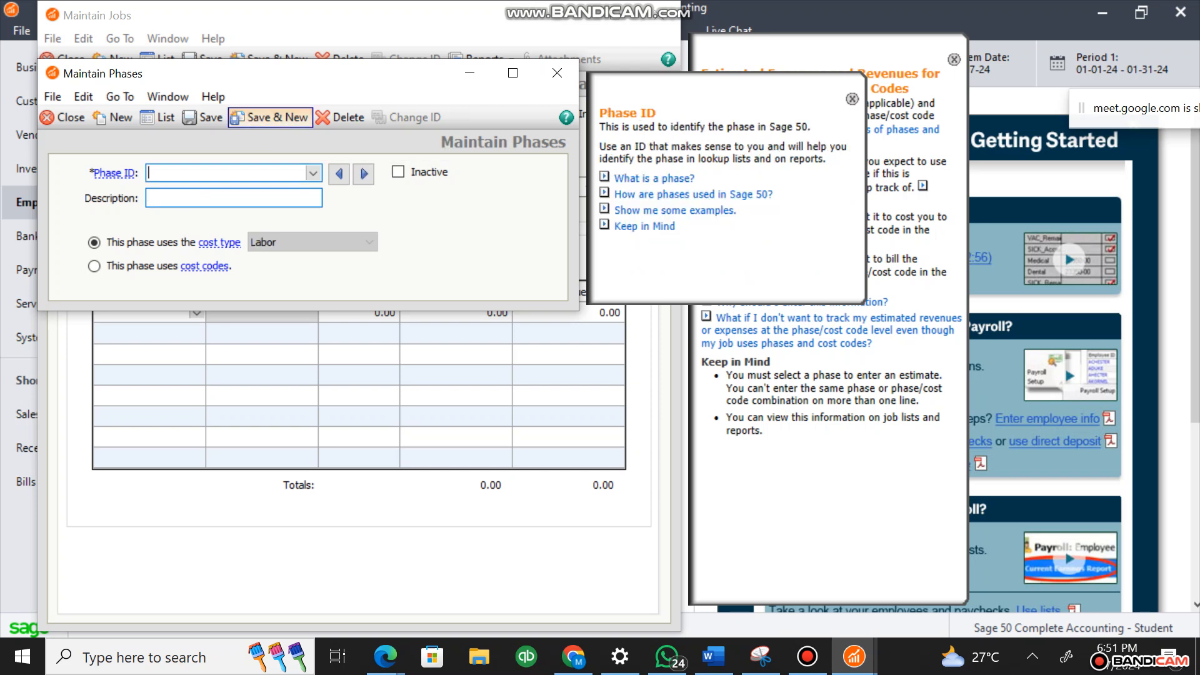
# Create and save a fourth phase with ID 4 and description Roofing
pyautogui.write('Roofering')
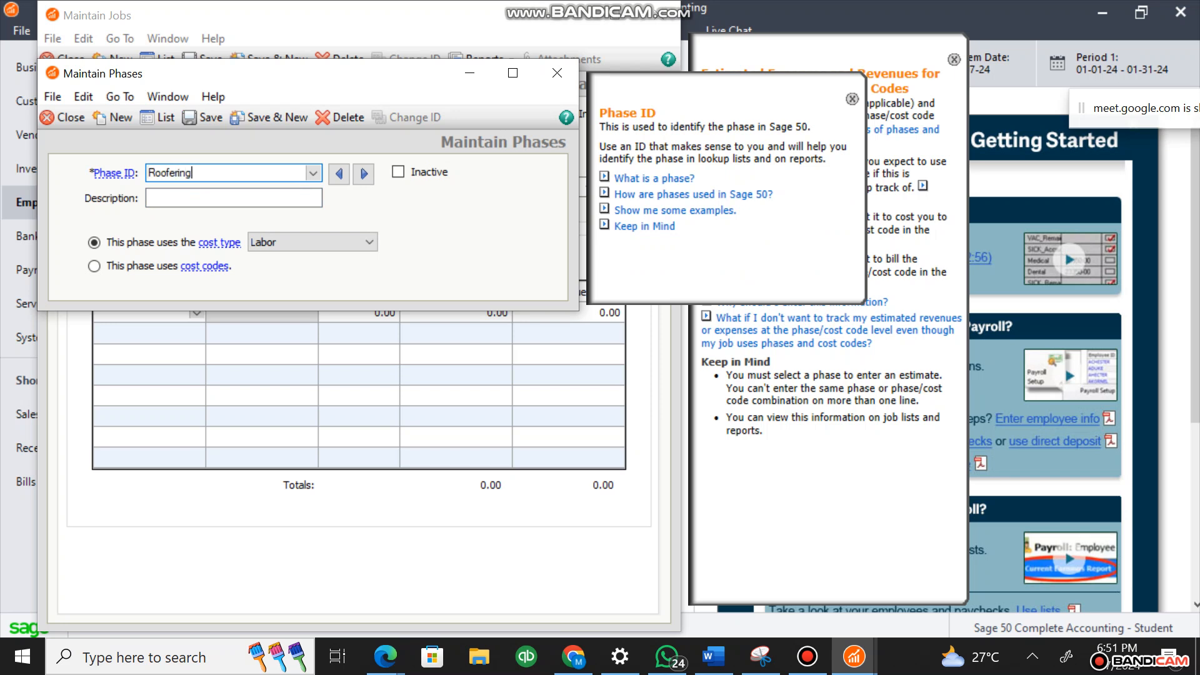
pyautogui.press('BackSpace')
pyautogui.press('BackSpace')
pyautogui.press('BackSpace')
pyautogui.press('BackSpace')
pyautogui.press('BackSpace')
pyautogui.write('ing')
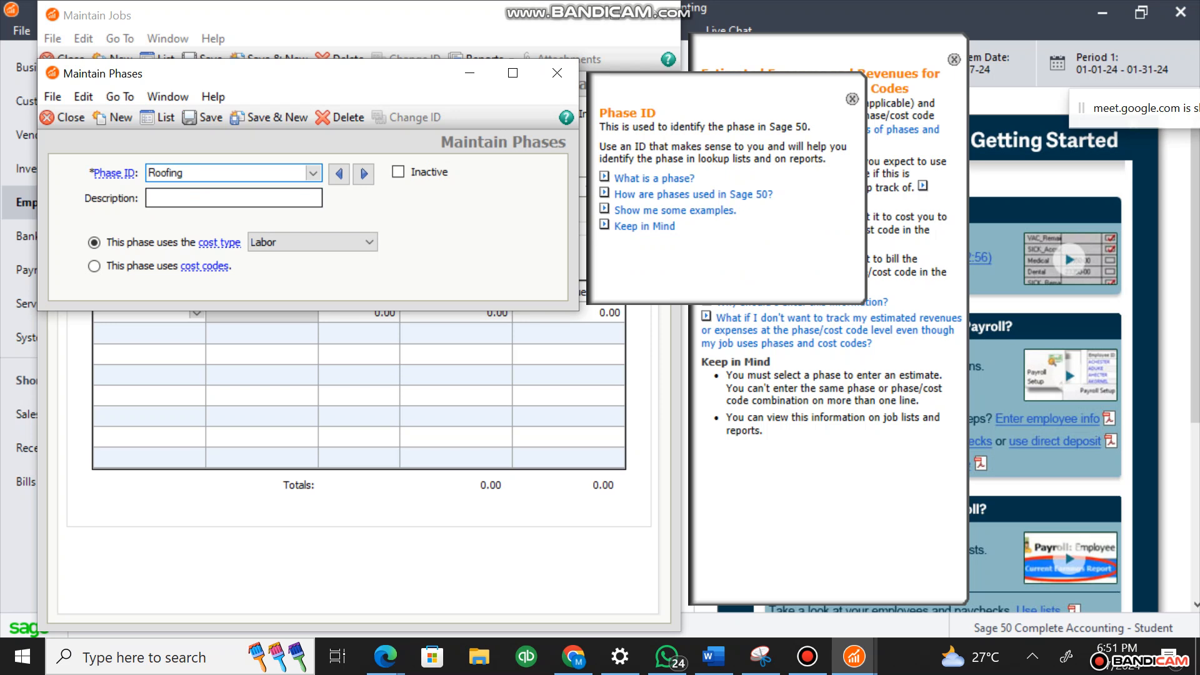
pyautogui.hotkey('ctrl', 'a')
pyautogui.hotkey('ctrl', 'c')
pyautogui.press('BackSpace')
pyautogui.write('4')
pyautogui.press('Tab')
pyautogui.hotkey('ctrl', 'v')
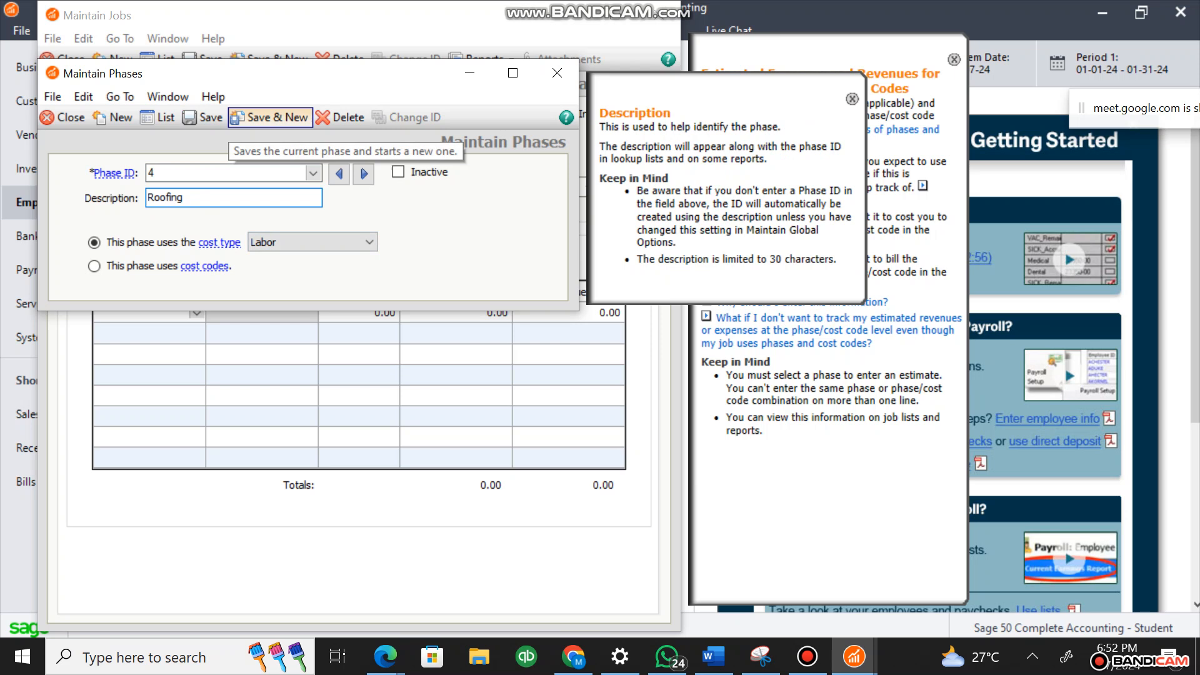
pyautogui.click(204, 118)
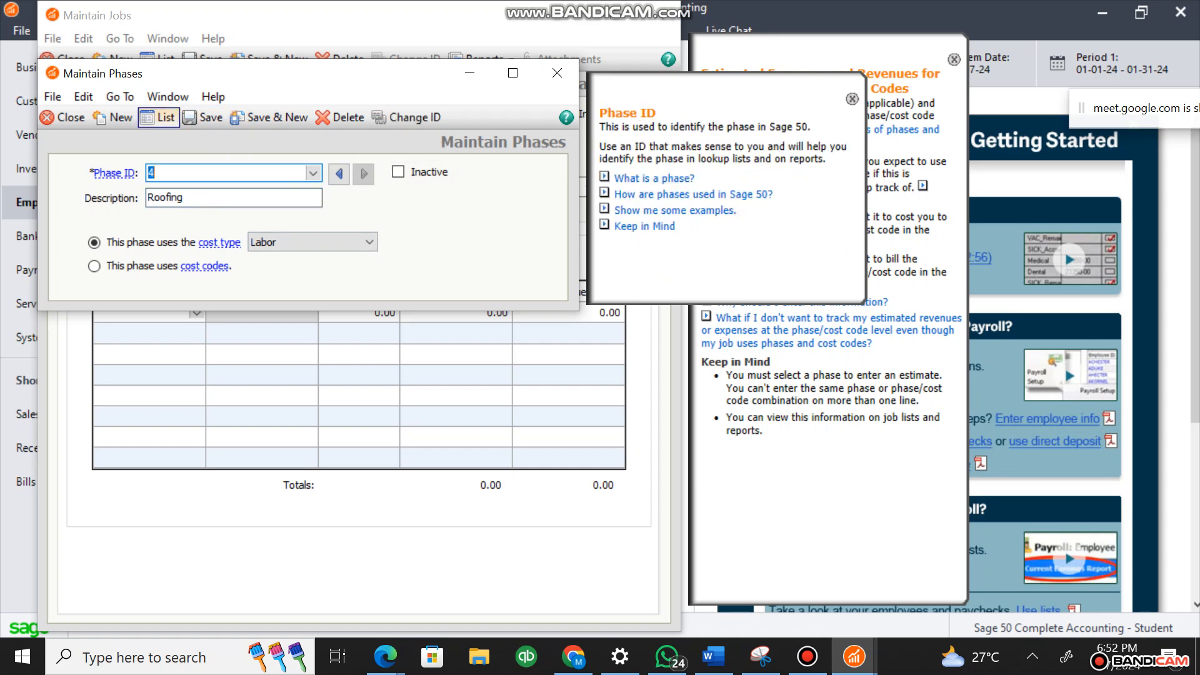
# Reopen the Roofing phase from the phase list, make it use cost codes, and save the record
pyautogui.click(158, 117)
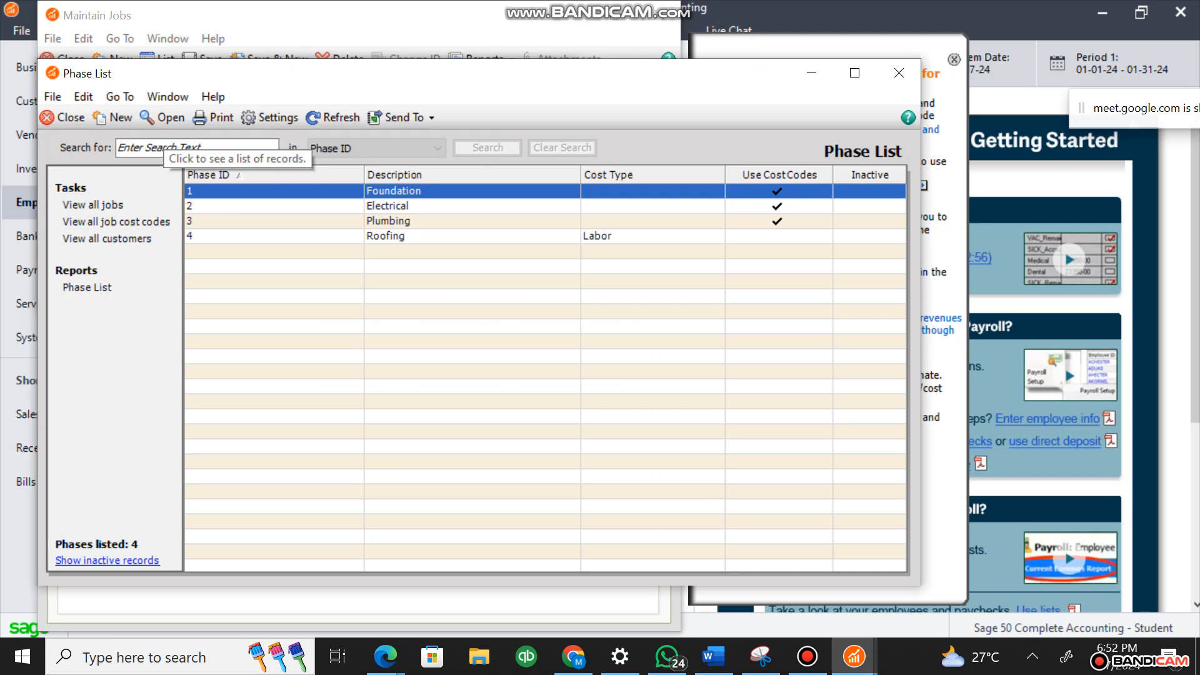
pyautogui.click(386, 237)
pyautogui.click(388, 221)
pyautogui.click(387, 206)
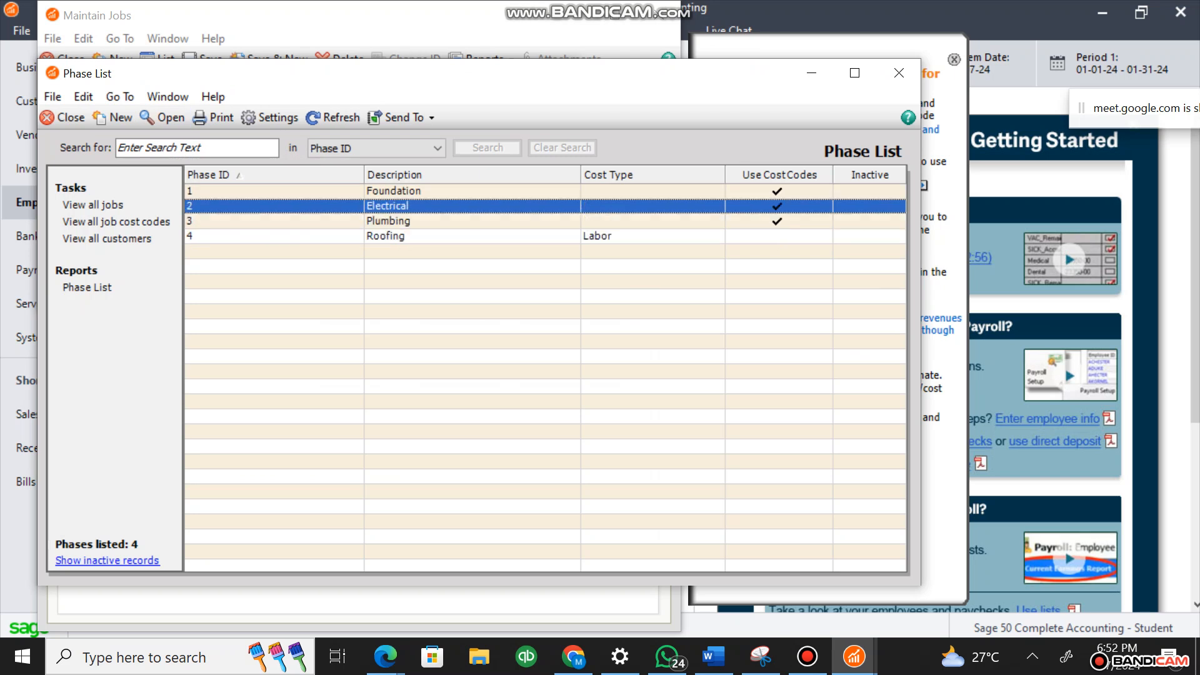
pyautogui.click(394, 191)
pyautogui.click(386, 237)
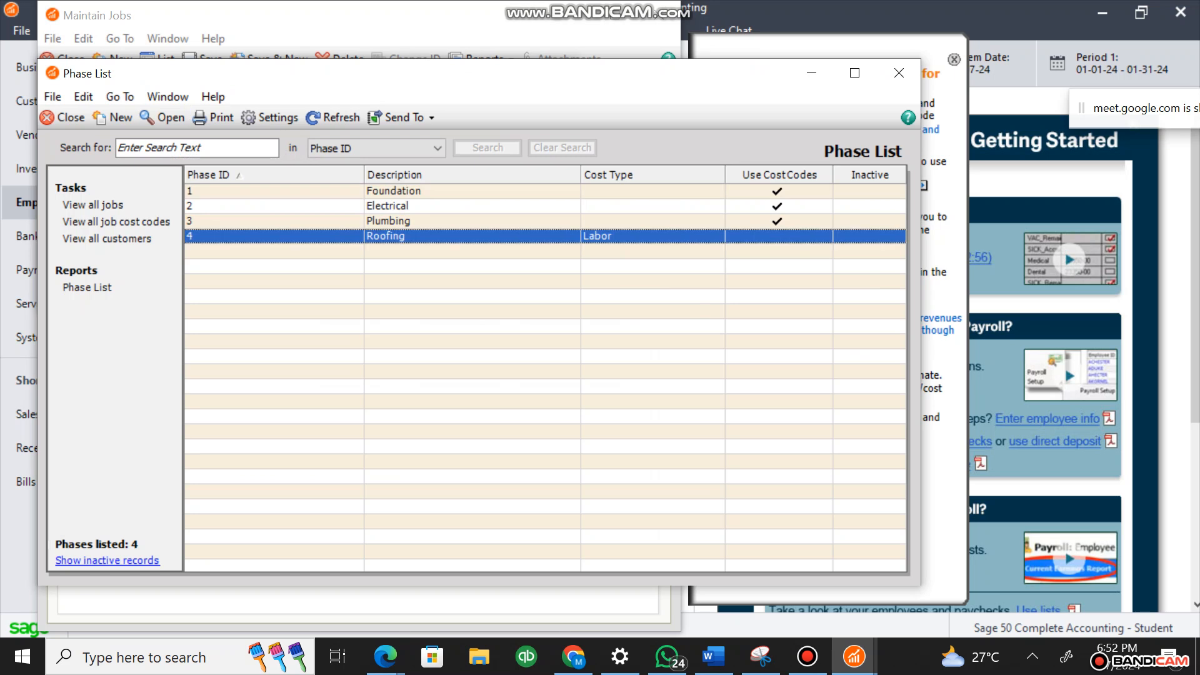
pyautogui.rightClick(471, 236)
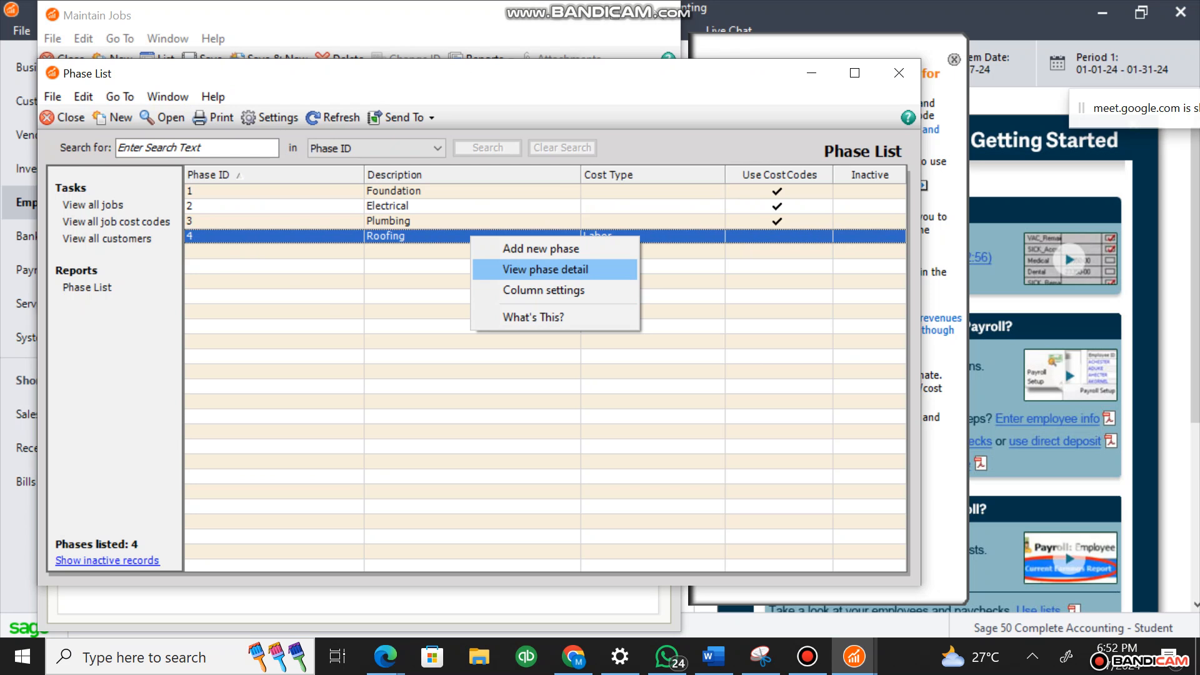
pyautogui.click(545, 269)
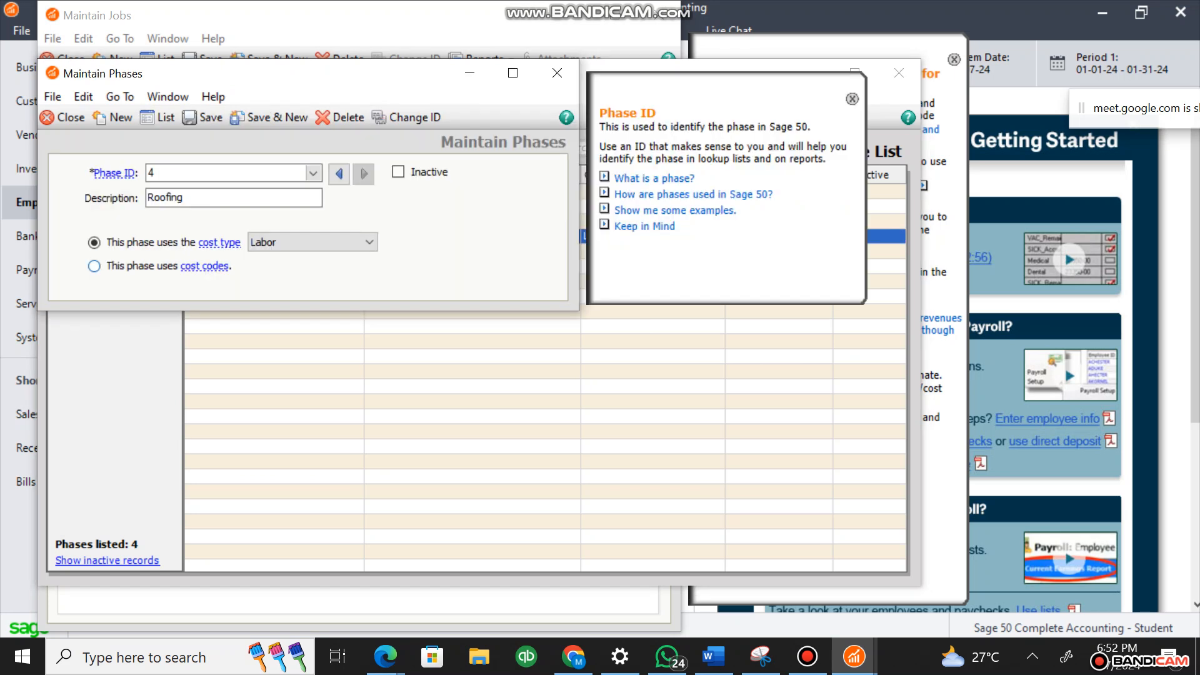
pyautogui.click(94, 267)
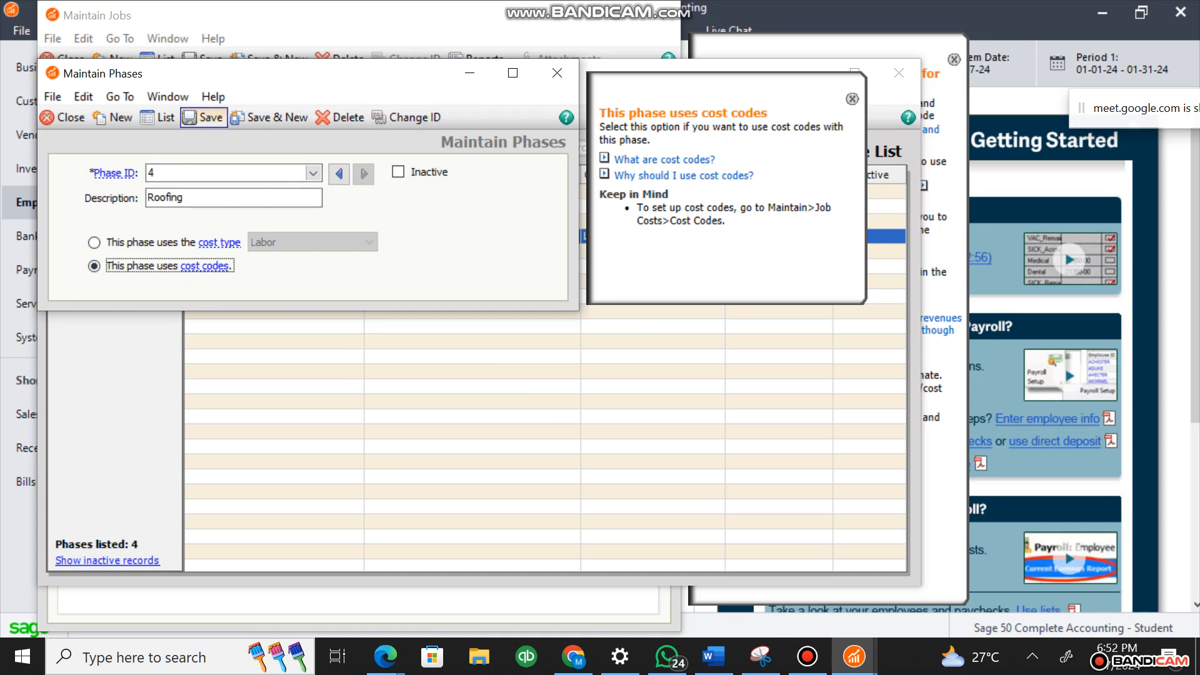
pyautogui.click(207, 118)
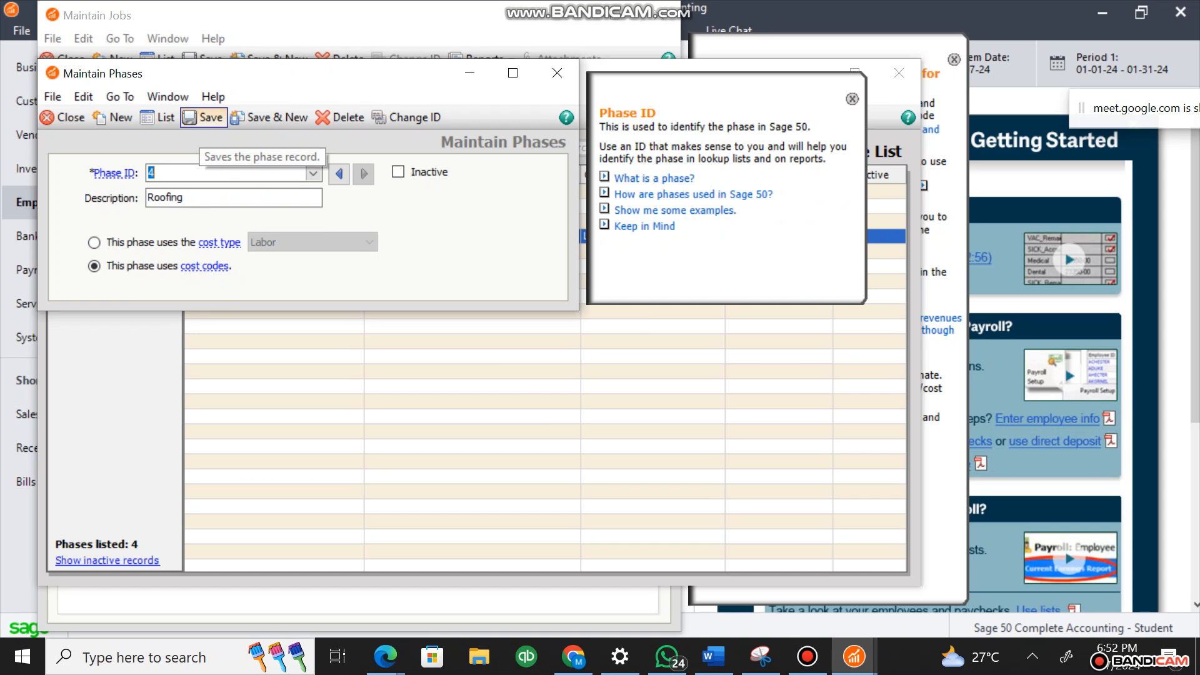
# Check the cost code settings of all phases in the phase list and return to the job record
pyautogui.click(159, 117)
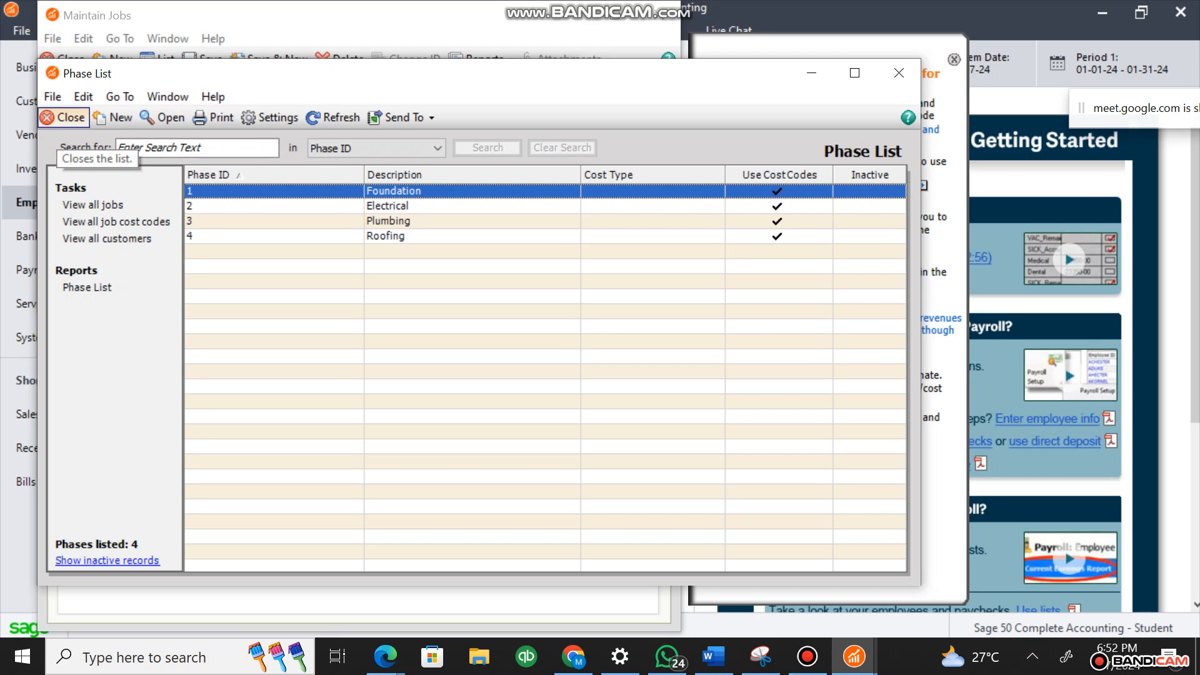
pyautogui.click(66, 118)
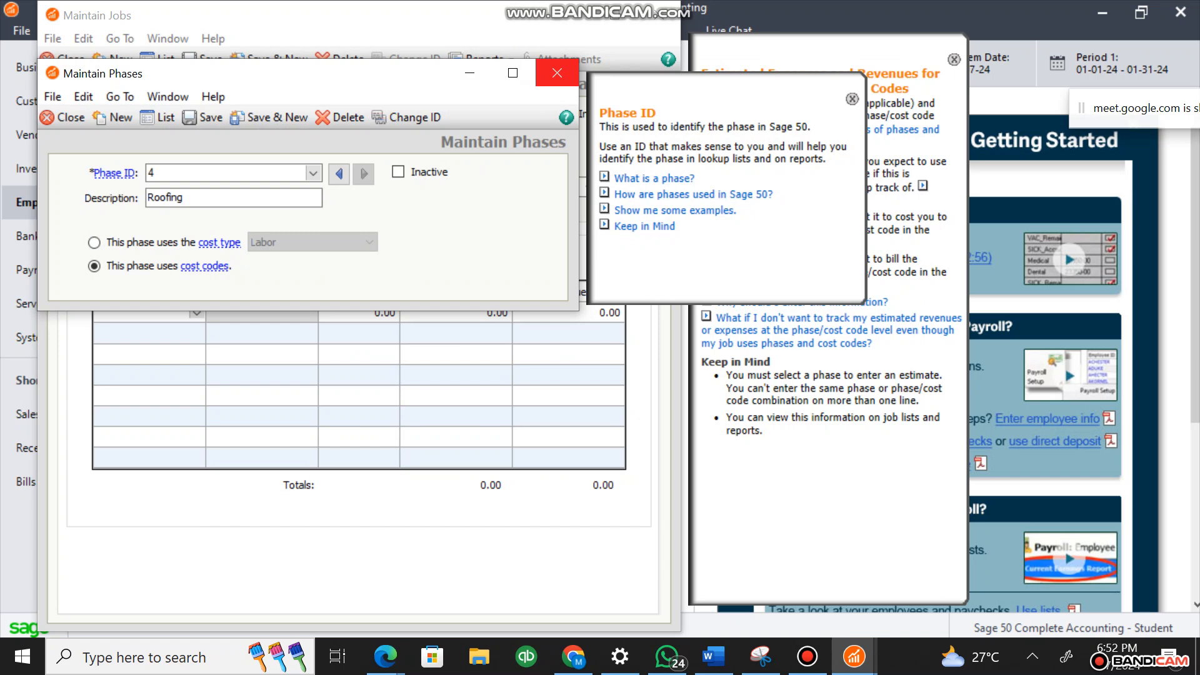
pyautogui.click(557, 73)
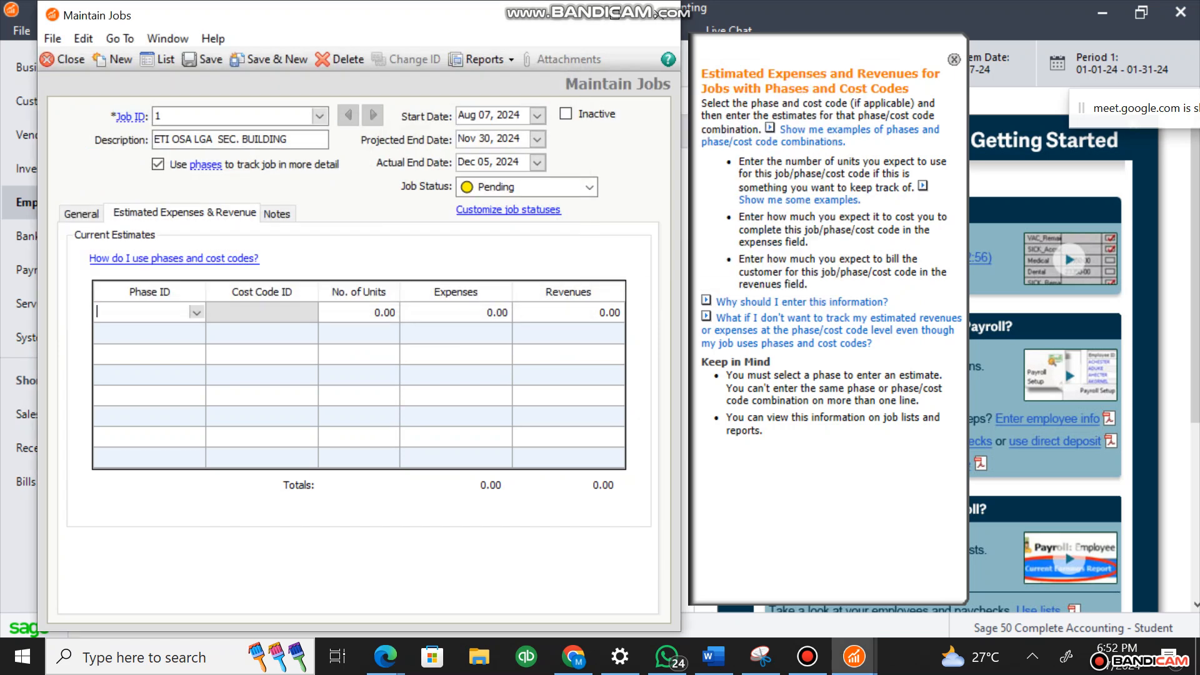
pyautogui.click(197, 312)
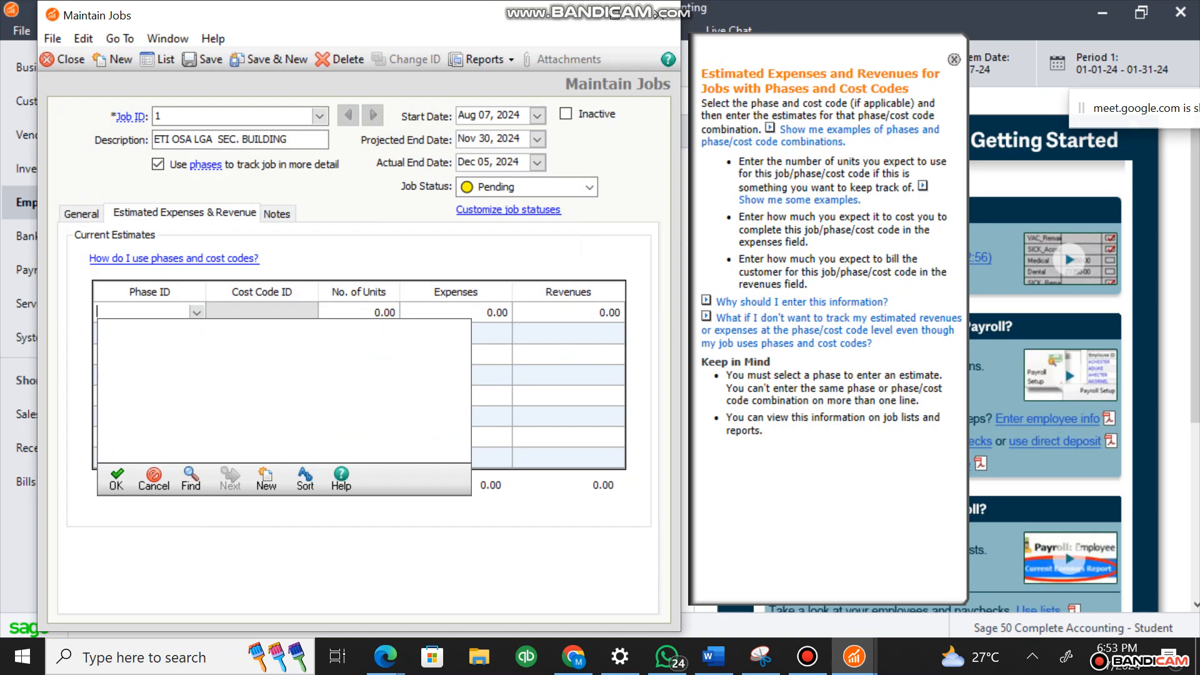
pyautogui.click(191, 480)
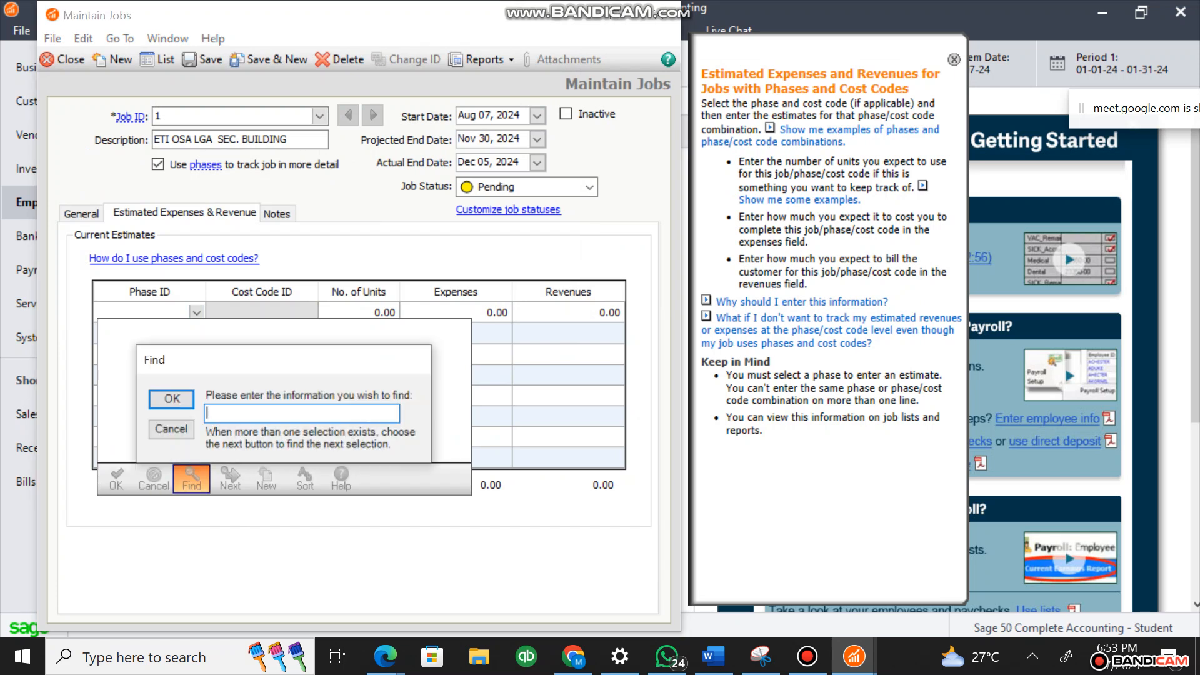
pyautogui.write('1')
pyautogui.press('Return')
pyautogui.click(191, 479)
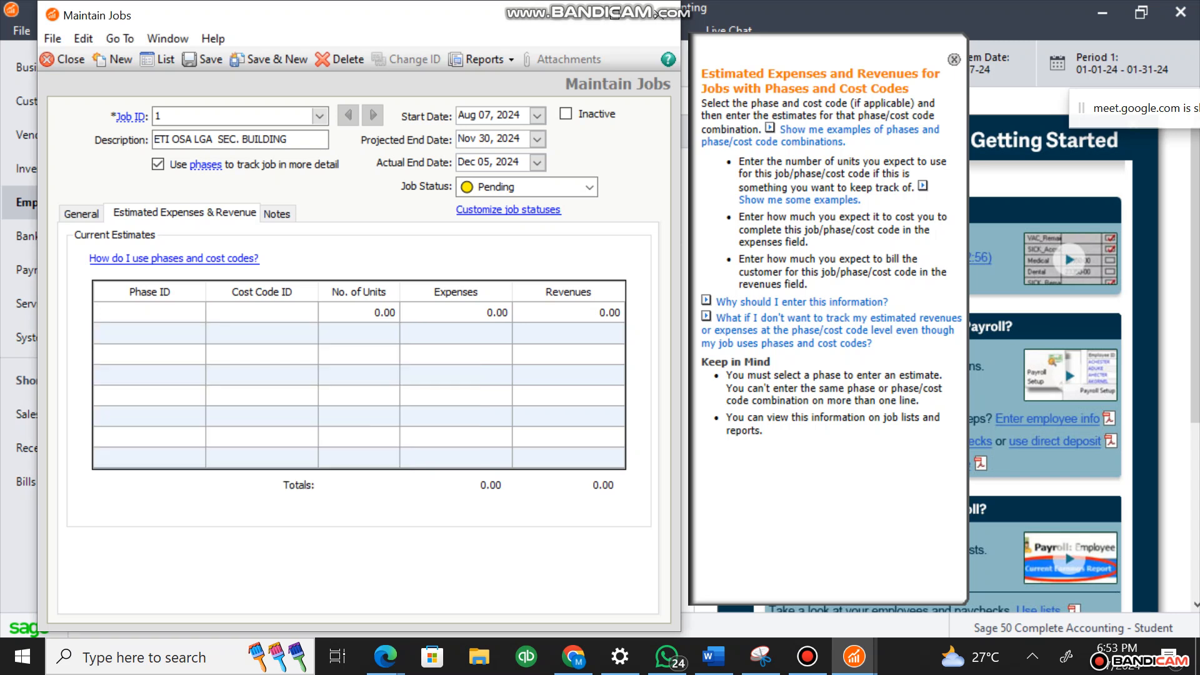
pyautogui.click(195, 313)
pyautogui.click(197, 313)
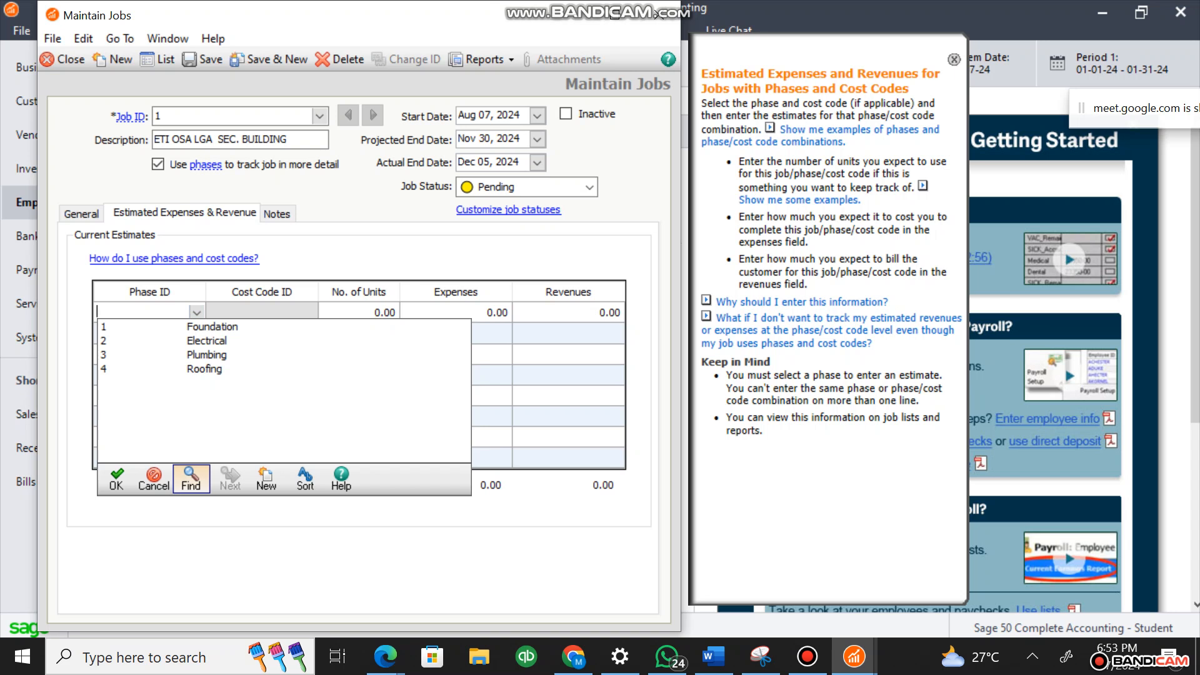
pyautogui.click(174, 258)
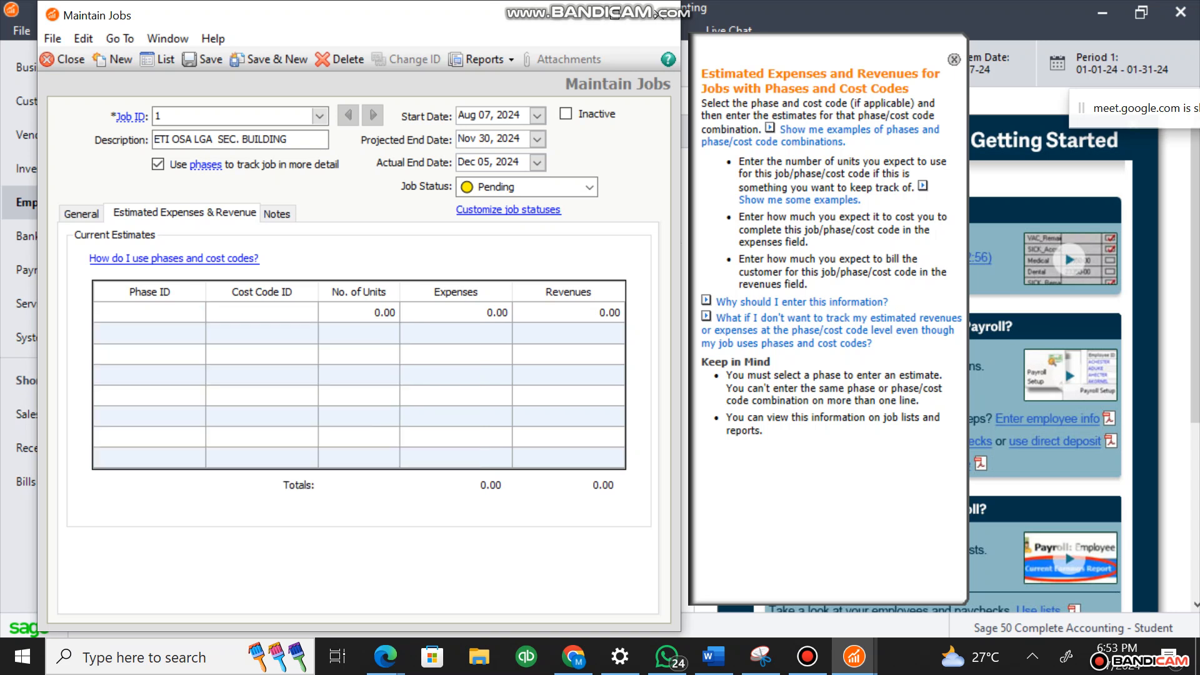
# Fill the first estimate line with phase 1 (Foundation), 1,000 units and expenses of 5,000,000
pyautogui.click(150, 313)
pyautogui.click(197, 312)
pyautogui.doubleClick(213, 327)
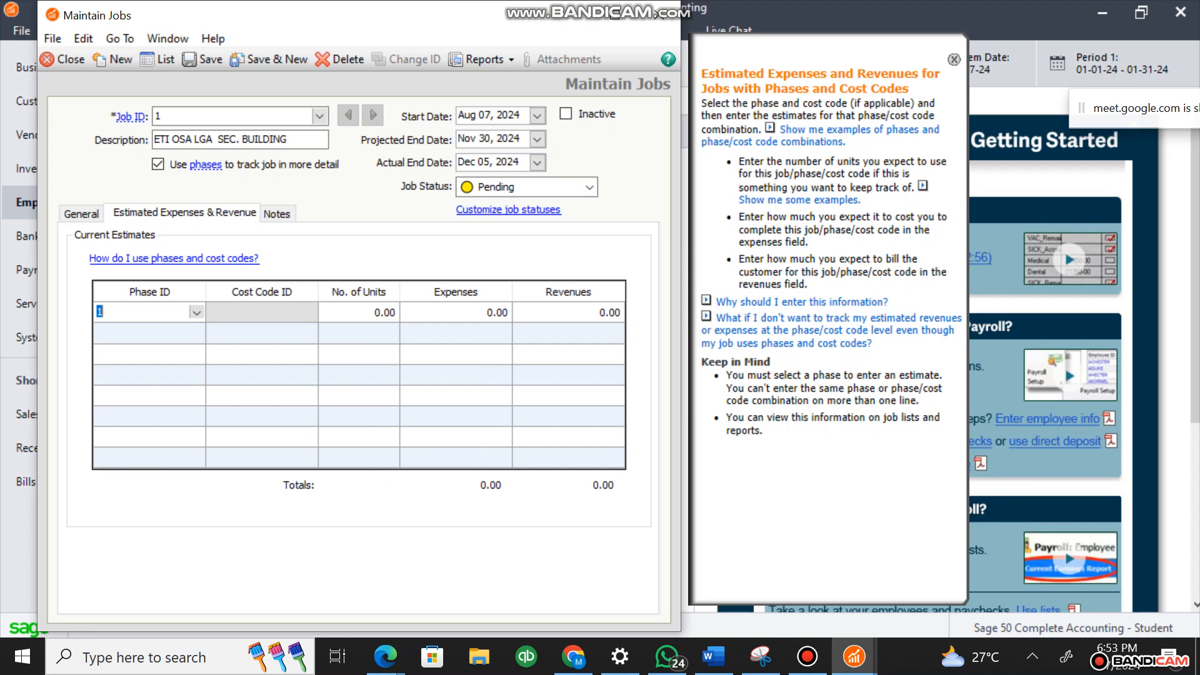
pyautogui.press('Tab')
pyautogui.click(376, 312)
pyautogui.doubleClick(376, 312)
pyautogui.write('1000')
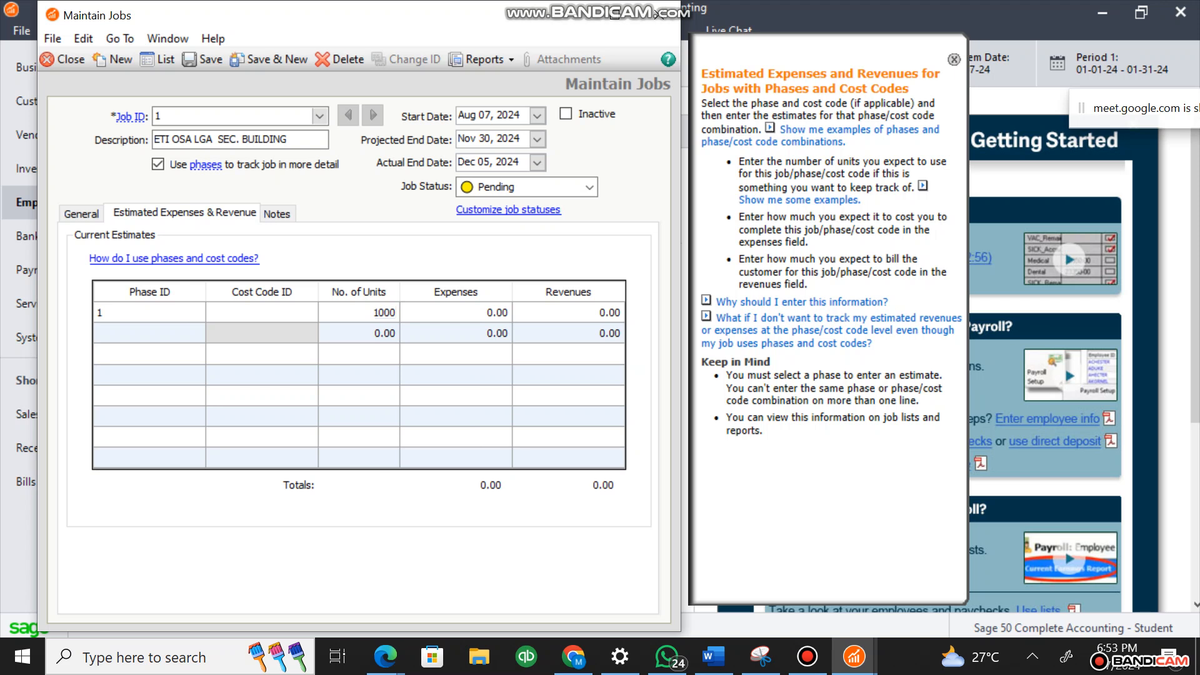
pyautogui.press('Tab')
pyautogui.write('5000000')
pyautogui.press('Tab')
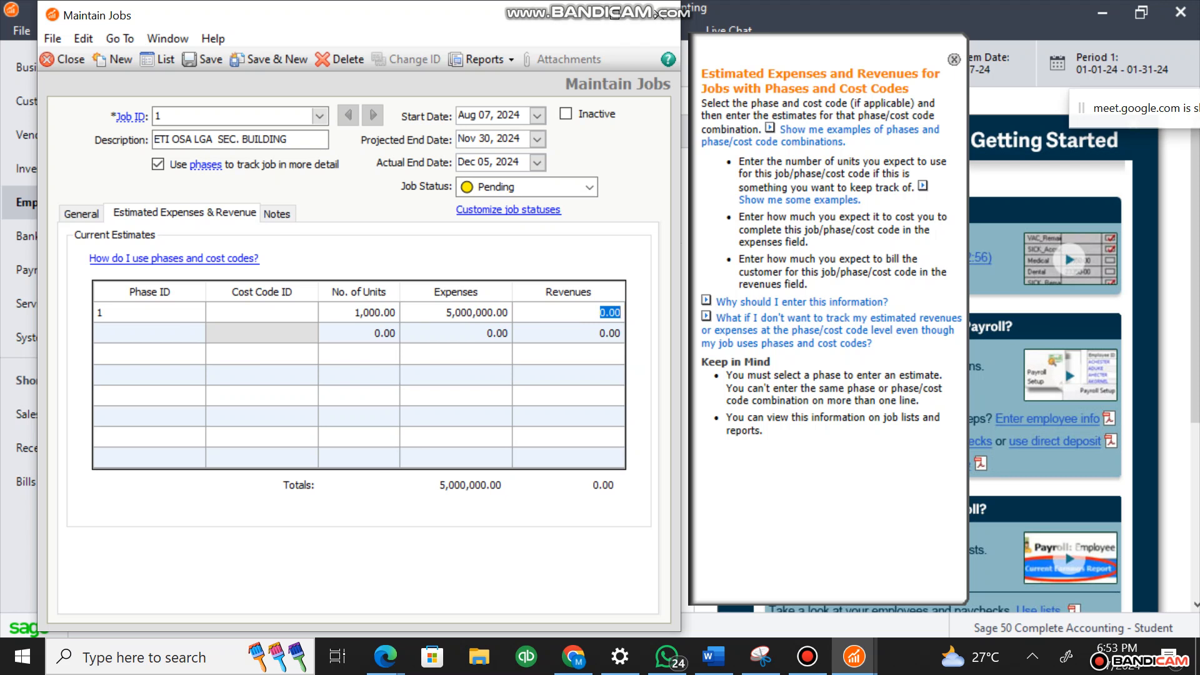
# Leave the first line's revenue unfilled and add phase 2 (Electrical) on the second estimate line
pyautogui.press('Tab')
pyautogui.click(197, 333)
pyautogui.click(206, 362)
pyautogui.click(150, 354)
# Start a new cost code from the phase 1 estimate line and save it with ID 001 and description Foundation
pyautogui.click(309, 334)
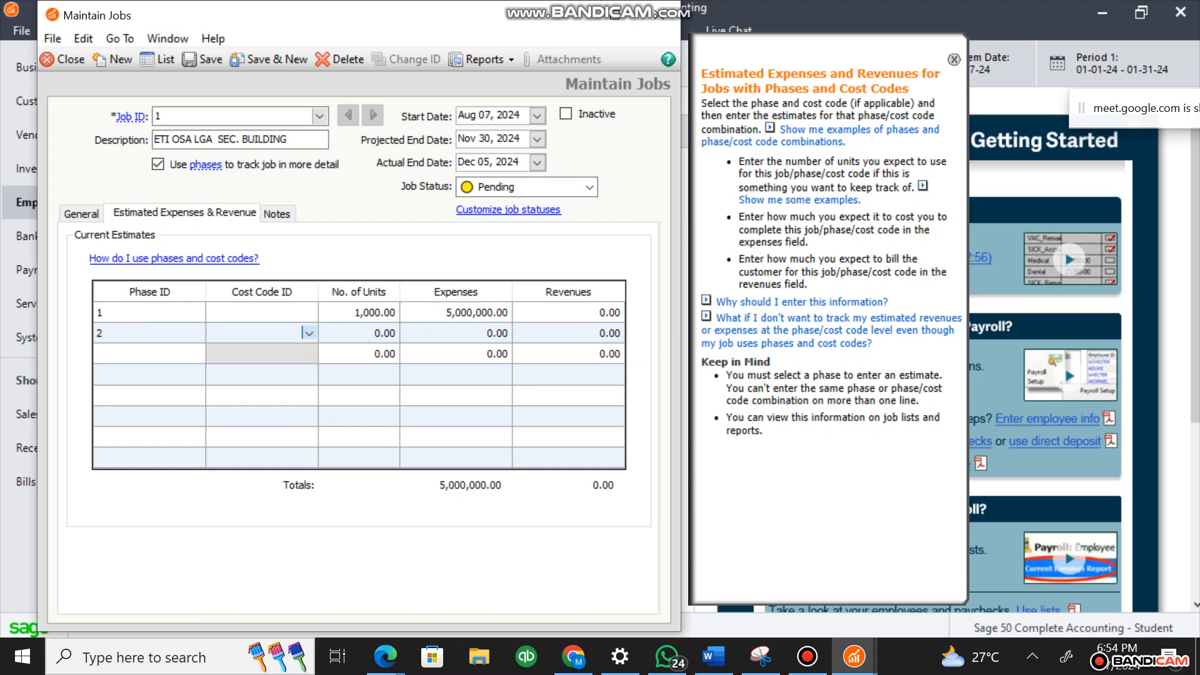
pyautogui.click(309, 313)
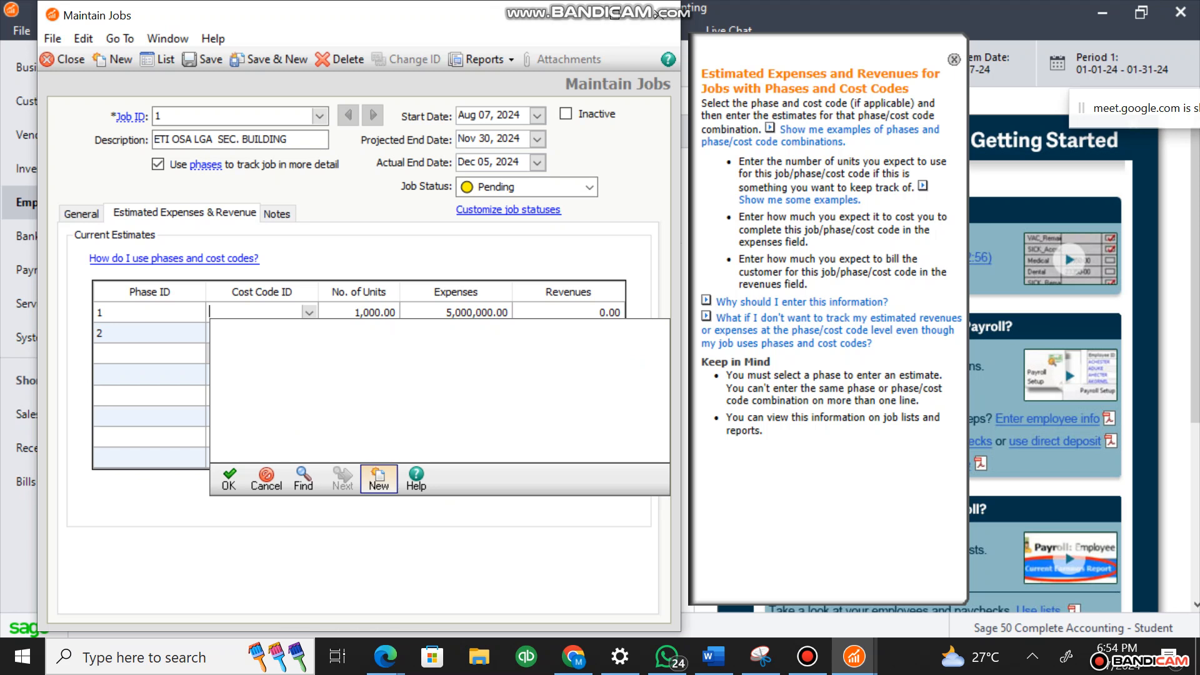
pyautogui.click(378, 480)
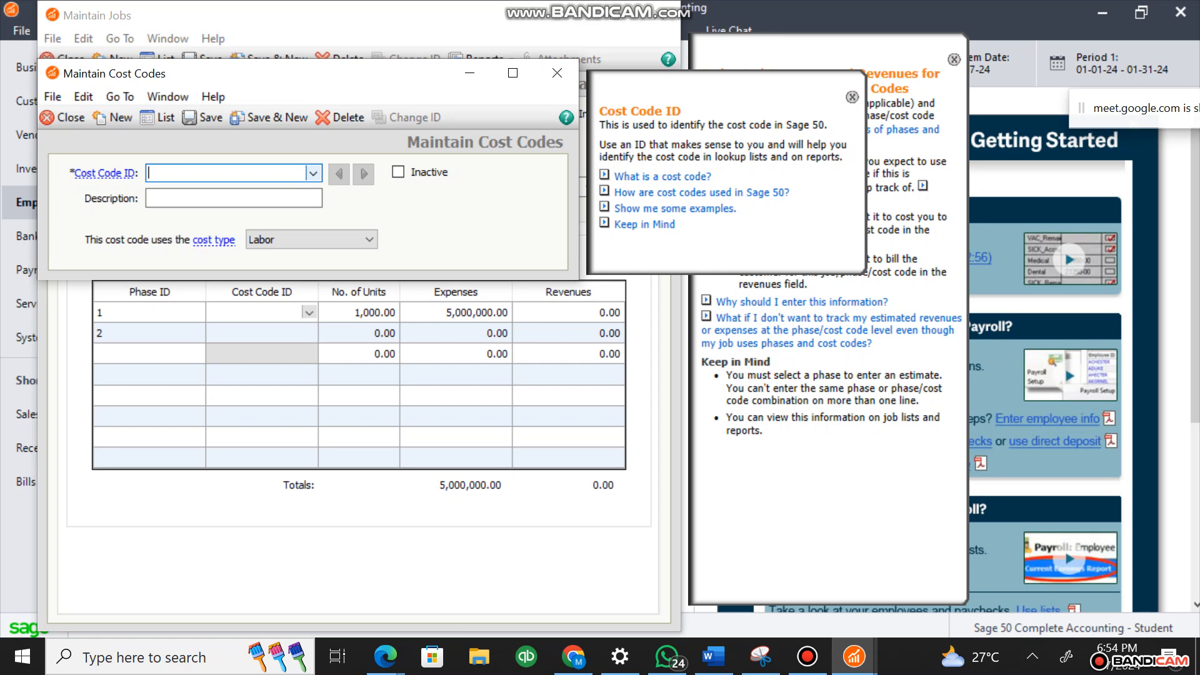
pyautogui.write('001')
pyautogui.press('Tab')
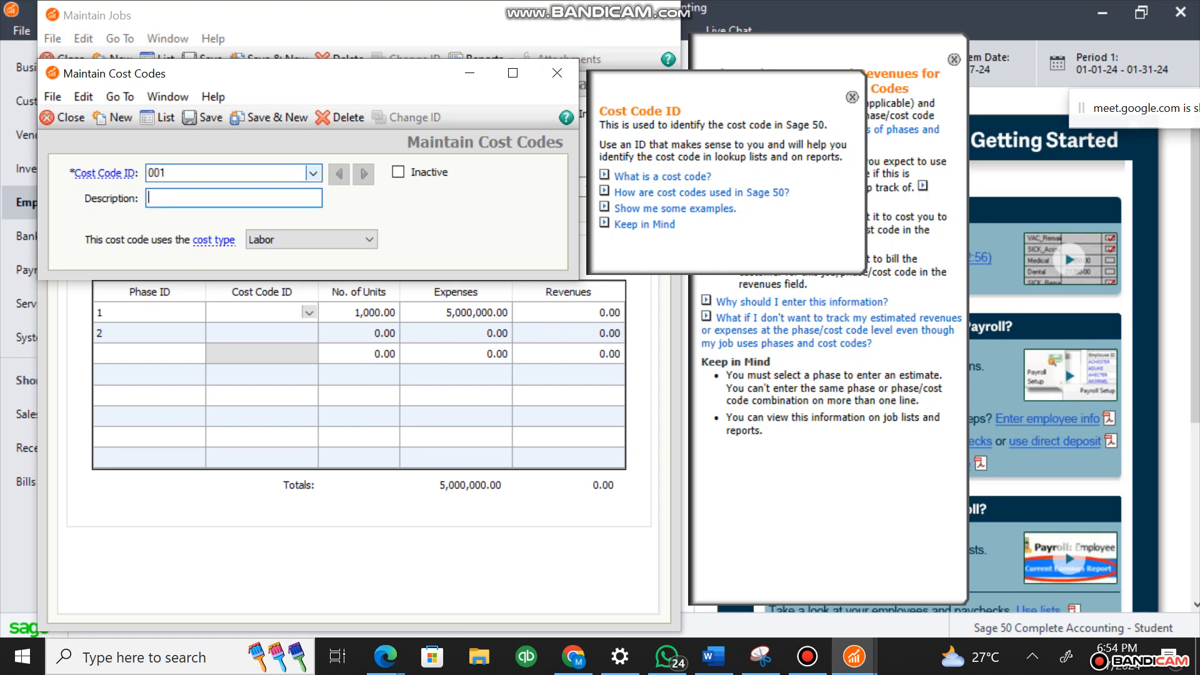
pyautogui.write('Foundation')
pyautogui.click(270, 117)
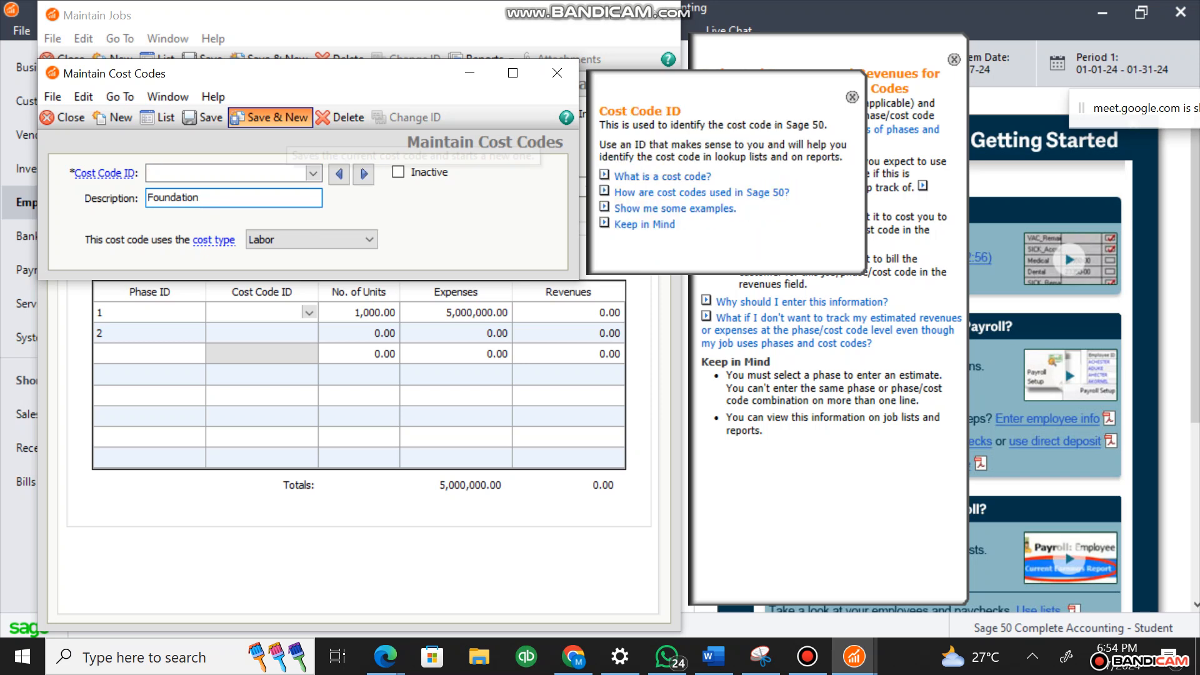
# Create and save a second cost code with ID 002 and description Electrical
pyautogui.write('002')
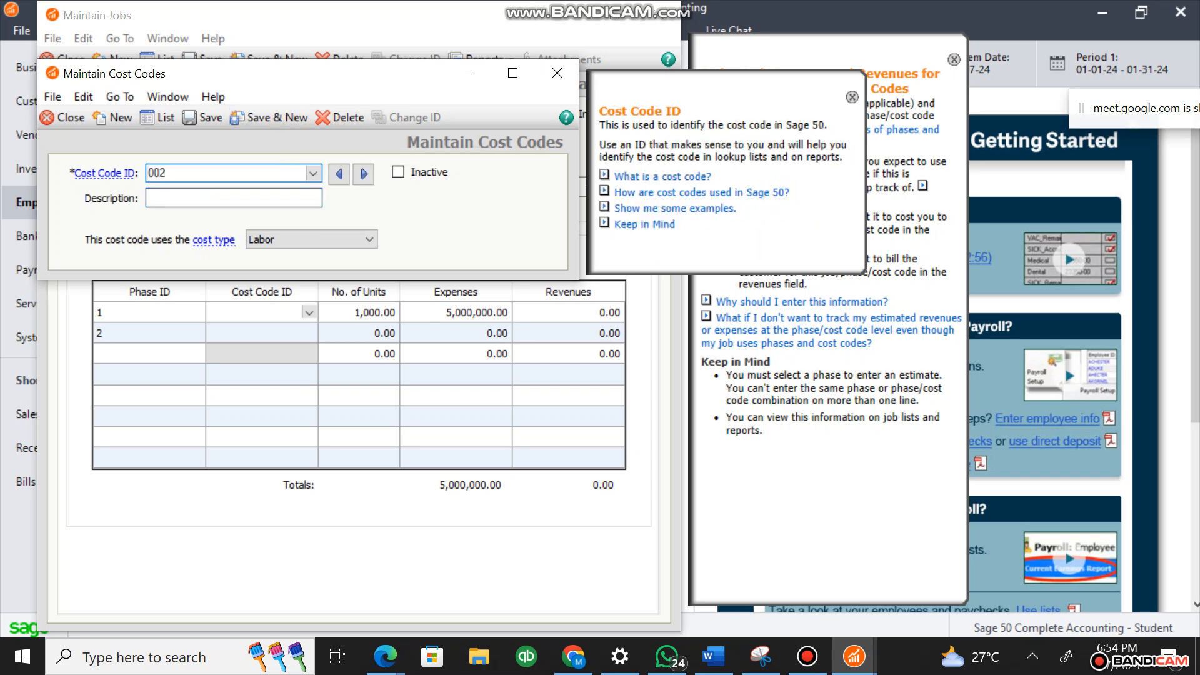
pyautogui.press('Tab')
pyautogui.write('Elect')
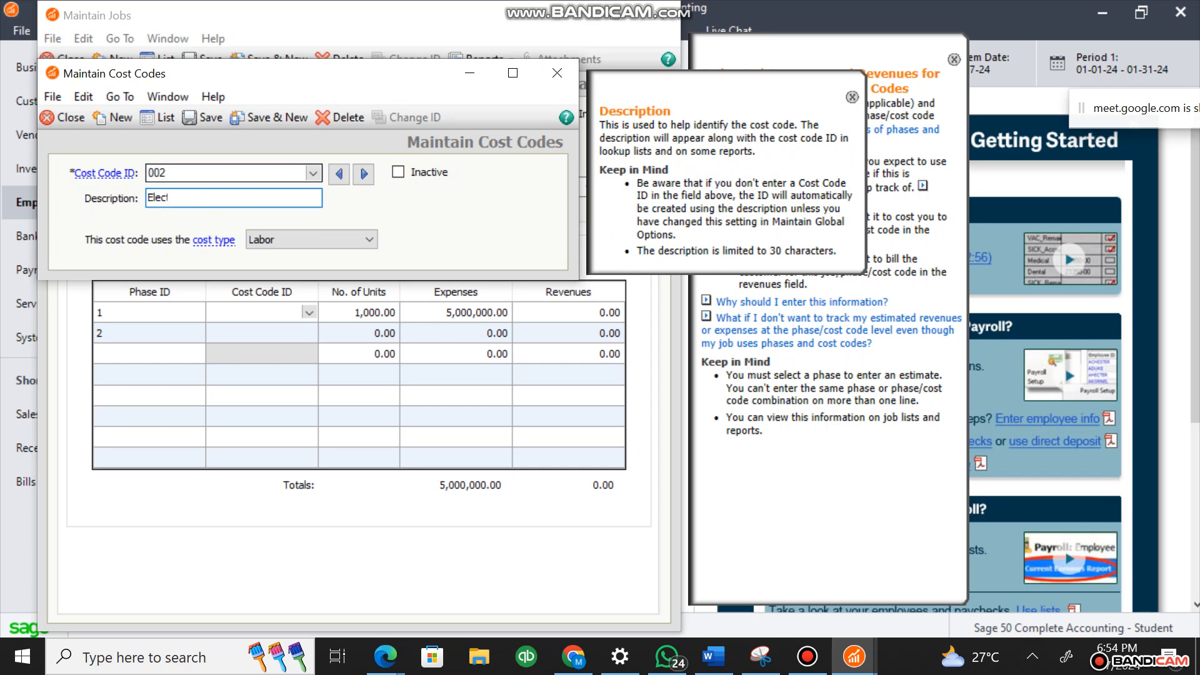
pyautogui.write('rical')
pyautogui.click(269, 118)
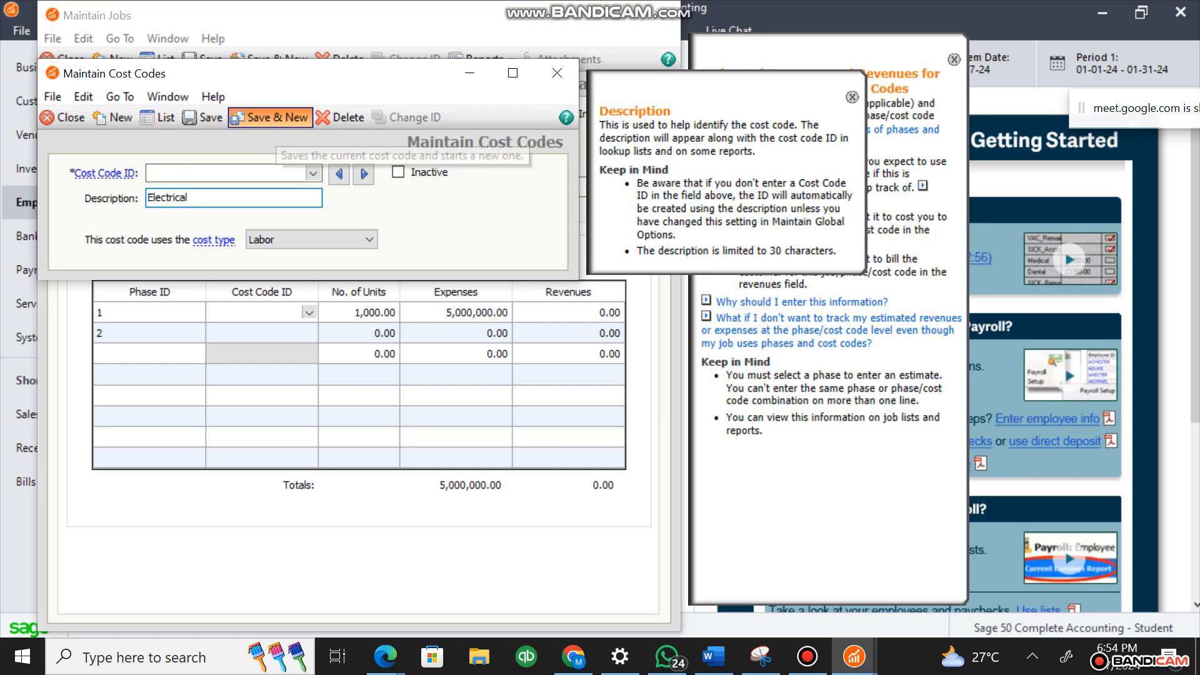
# Create and save a third cost code with ID 003 and description Plumbing
pyautogui.write('003')
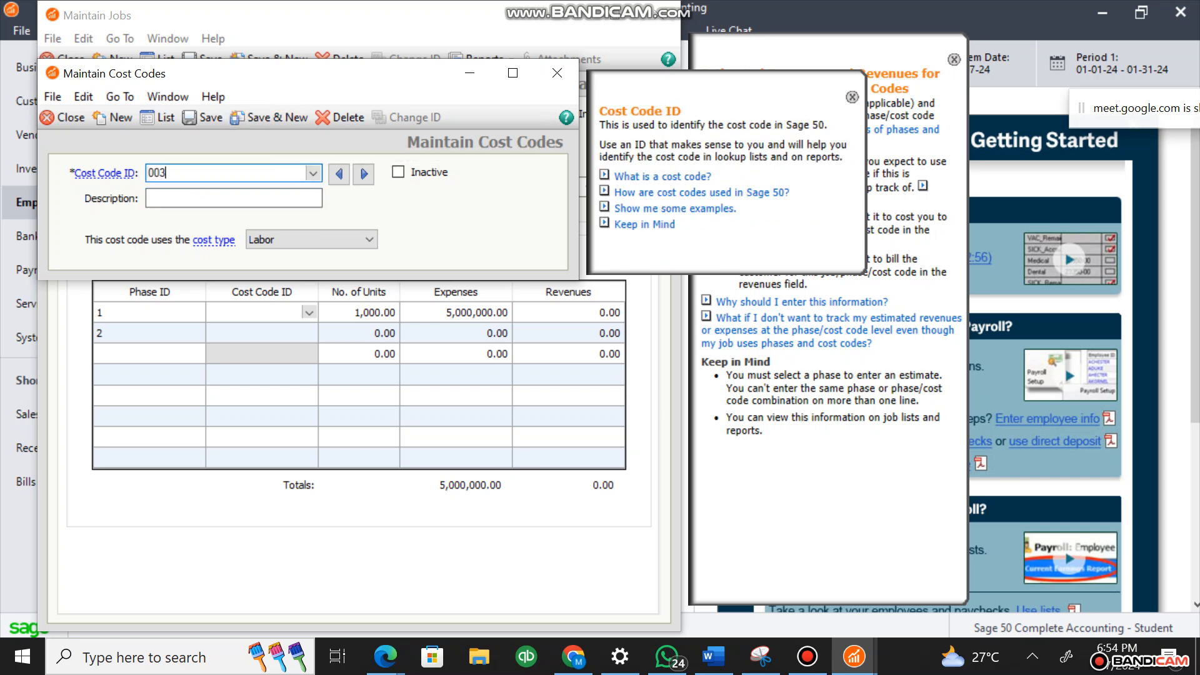
pyautogui.press('Tab')
pyautogui.write('Plumbing')
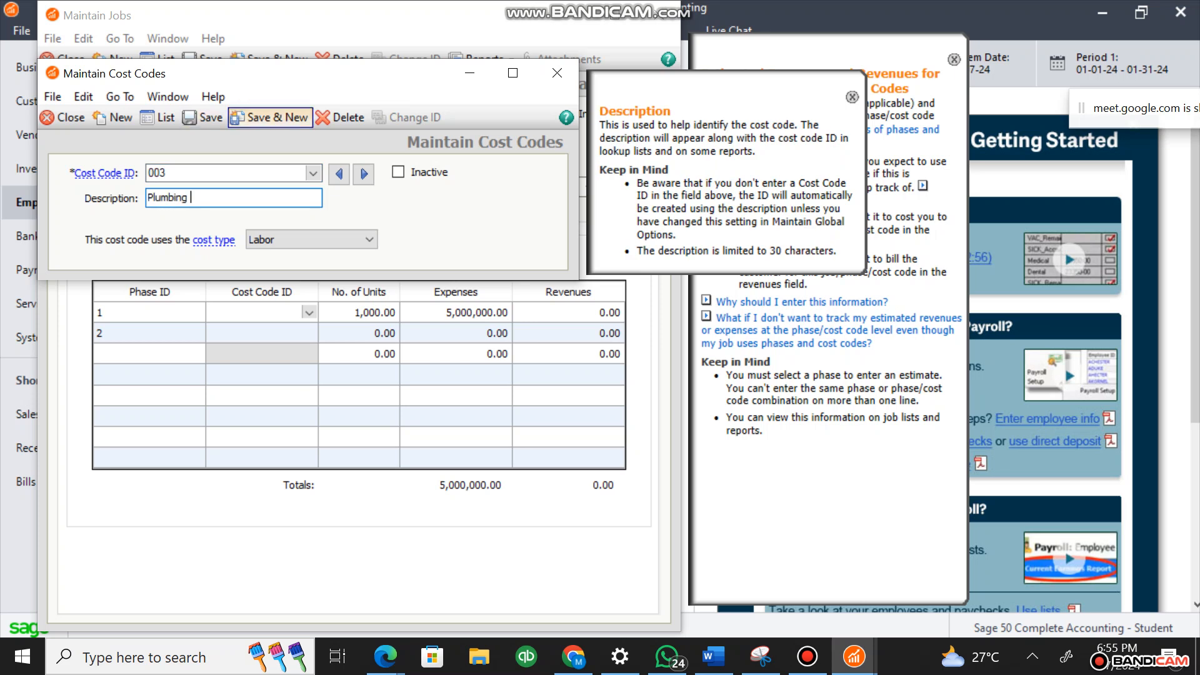
pyautogui.click(269, 118)
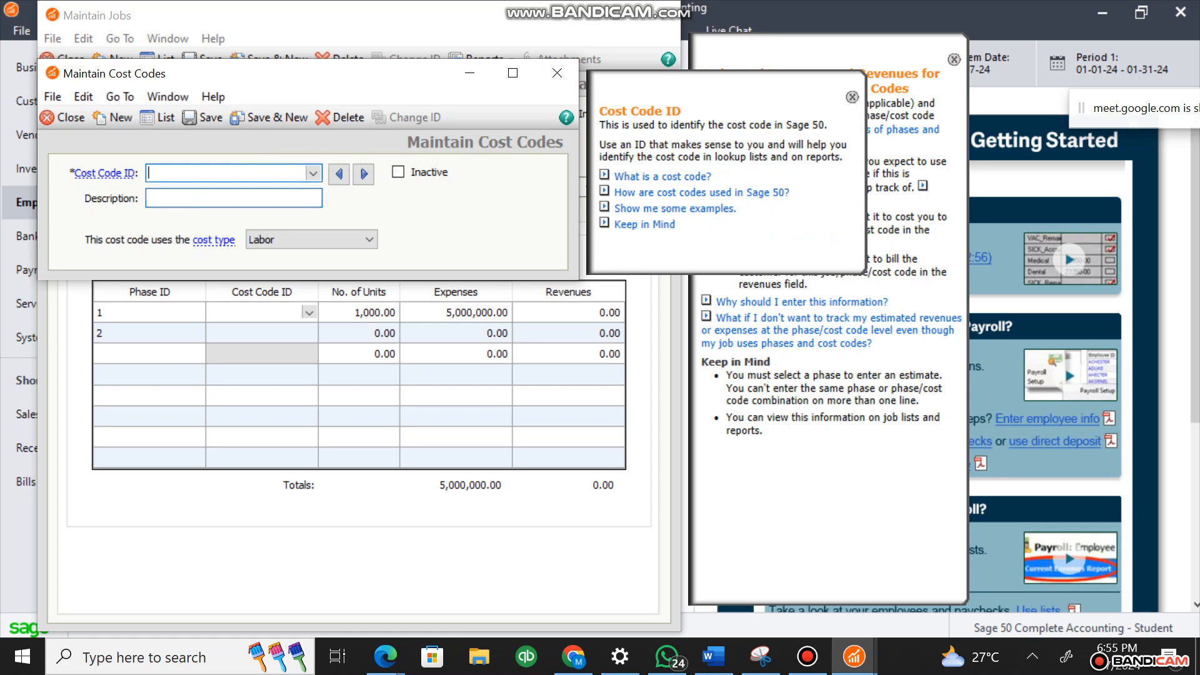
# Create and save a fourth cost code with ID 004 and description Roofing
pyautogui.write('0014')
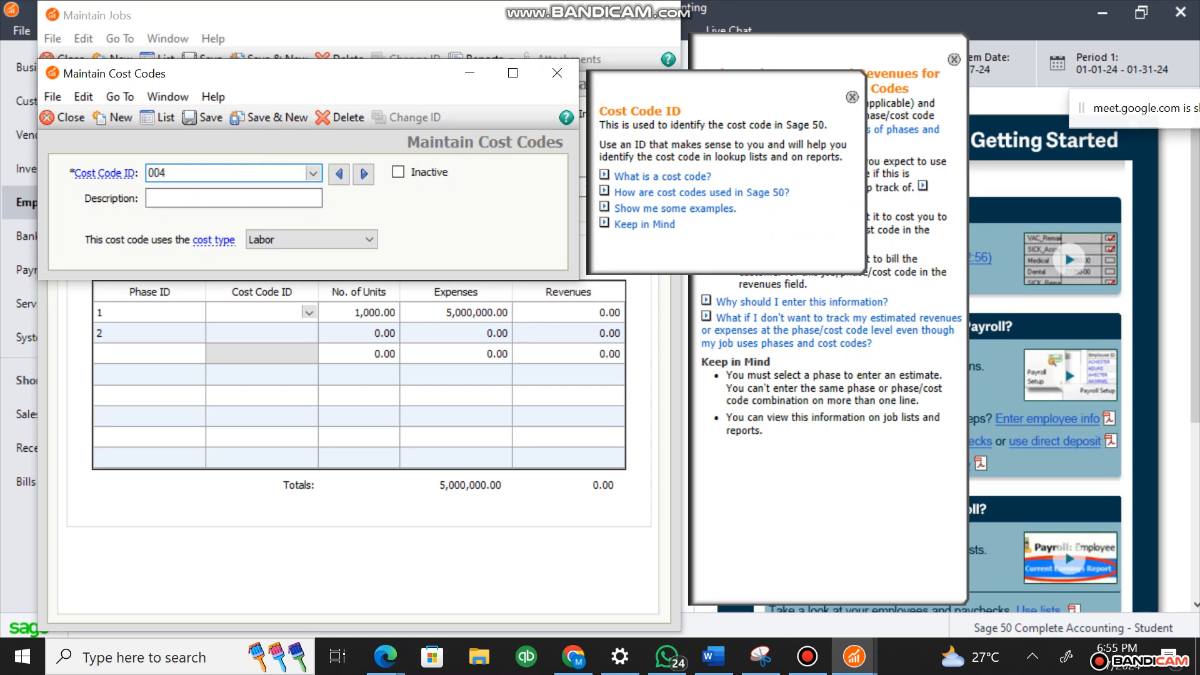
pyautogui.press('Tab')
pyautogui.write('R')
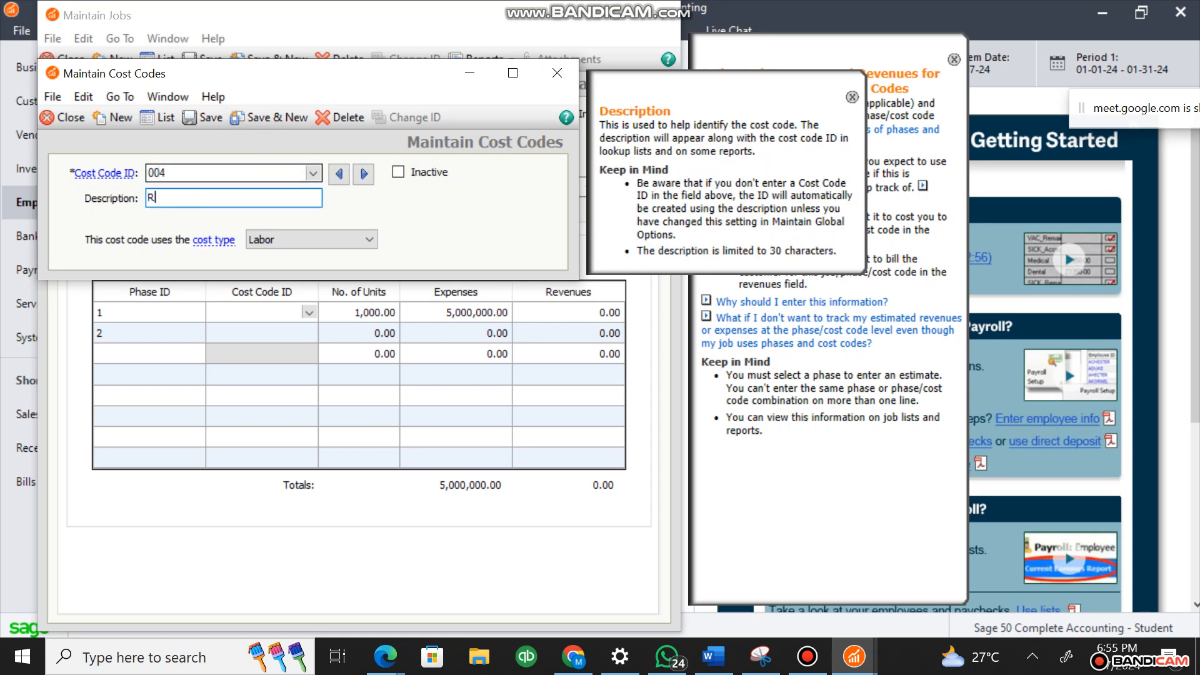
pyautogui.write('oofing')
pyautogui.click(205, 117)
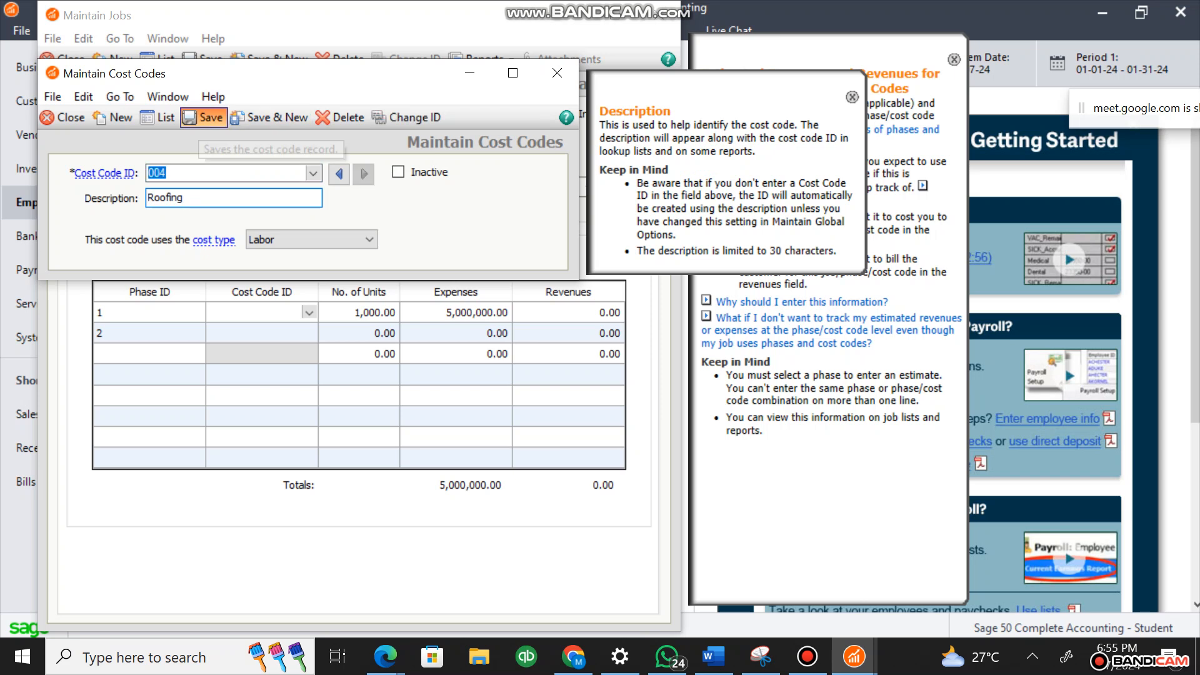
# Check the saved cost codes in the cost code list and close it to return to the job
pyautogui.click(160, 118)
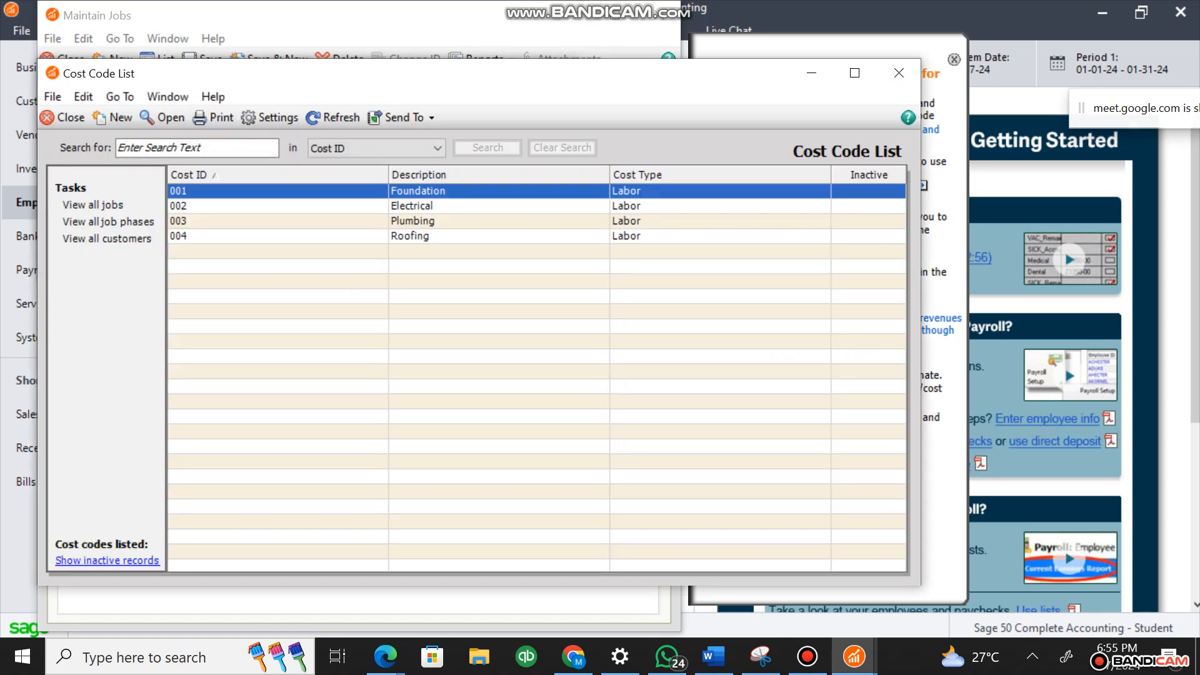
pyautogui.click(899, 73)
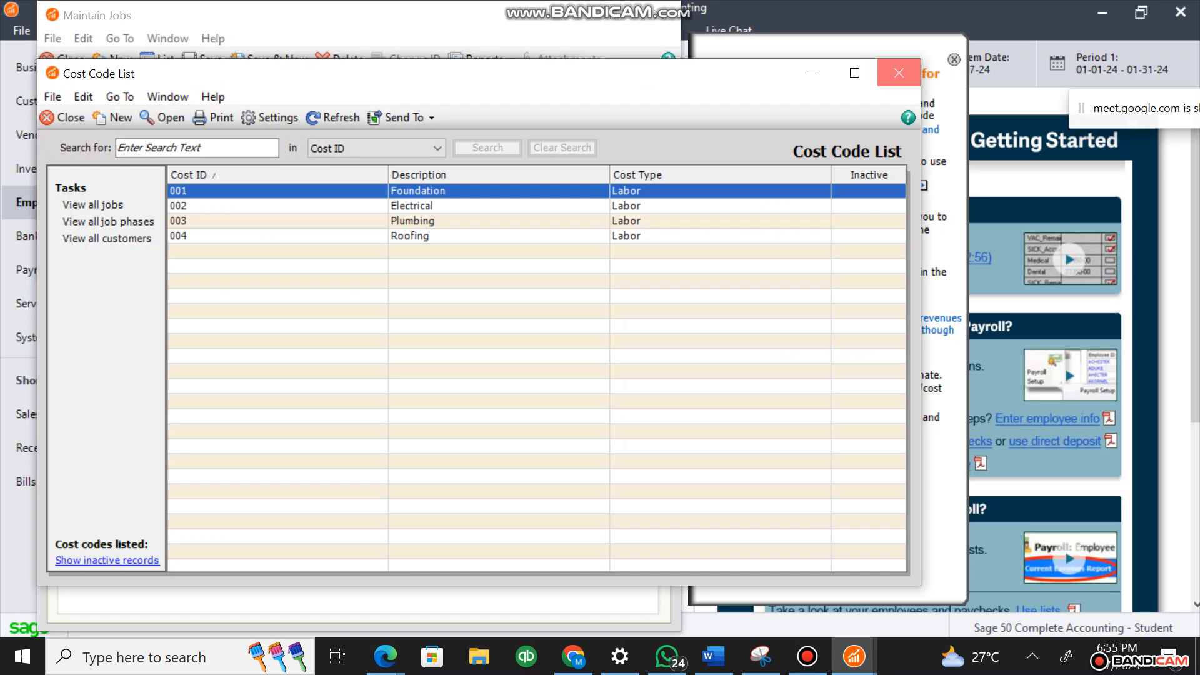
pyautogui.click(63, 117)
# Assign cost code 001 (Foundation) to the phase 1 estimate line and 002 (Electrical) to the phase 2 line
pyautogui.click(309, 312)
pyautogui.click(137, 333)
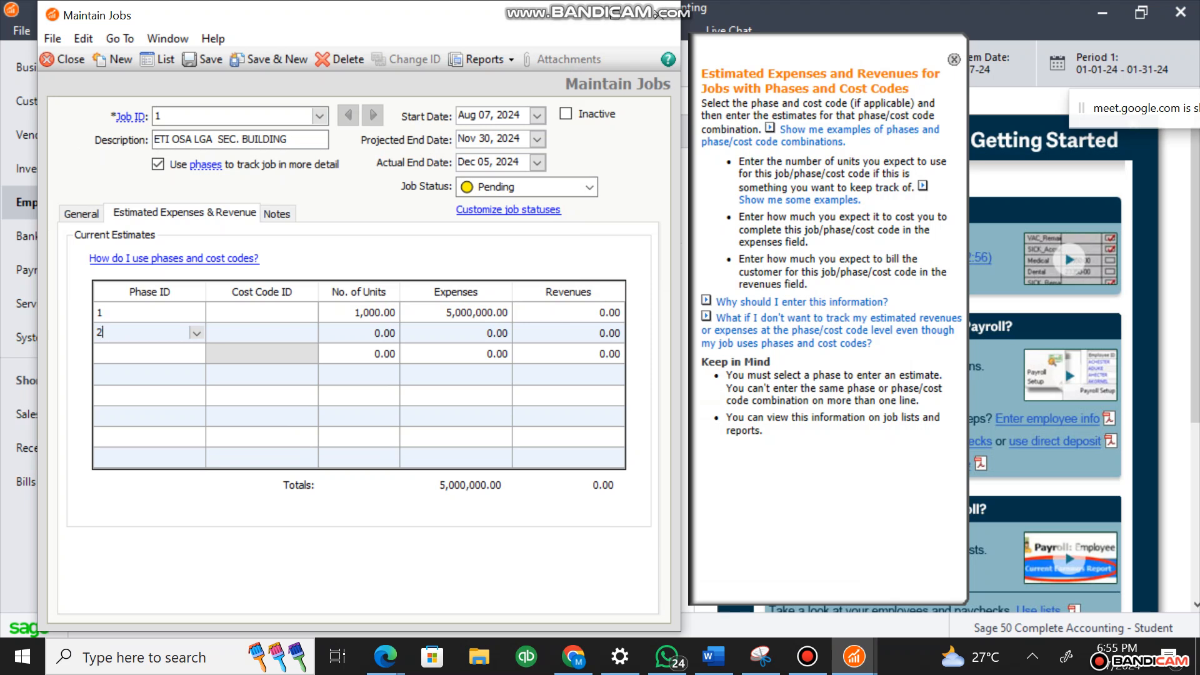
pyautogui.click(263, 313)
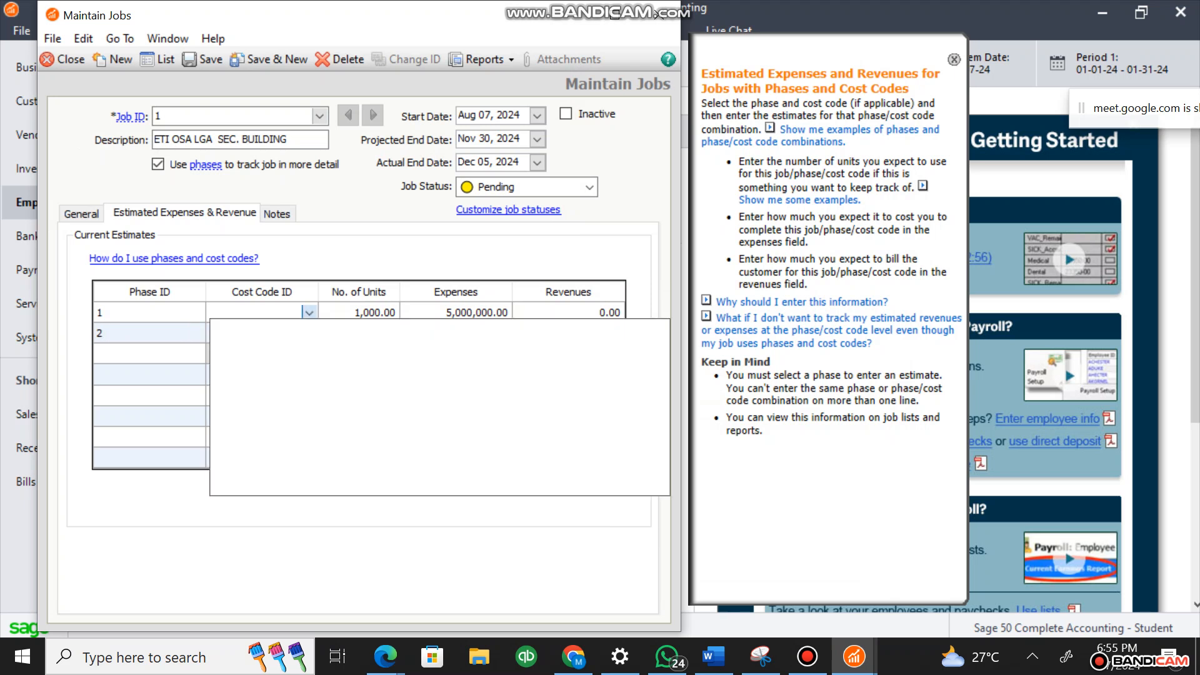
pyautogui.write('001')
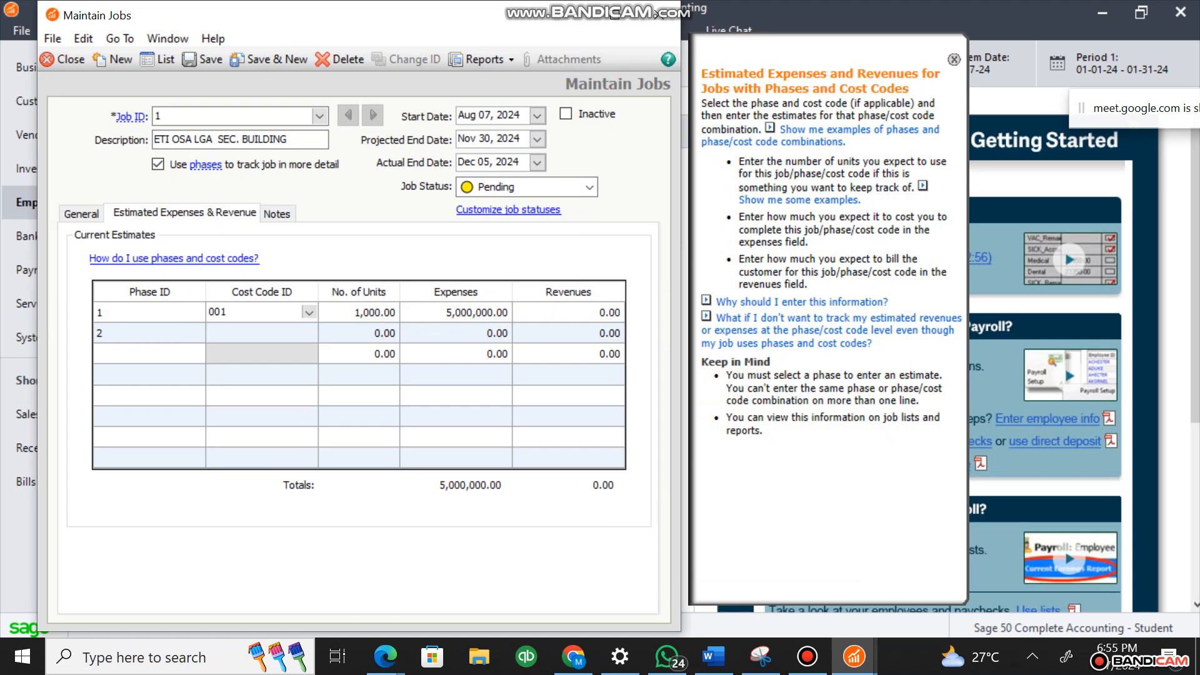
pyautogui.click(269, 333)
pyautogui.click(308, 333)
pyautogui.doubleClick(350, 362)
# Add phase 3 on the third estimate line and assign it cost code 003 (Plumbing)
pyautogui.click(150, 354)
pyautogui.click(197, 354)
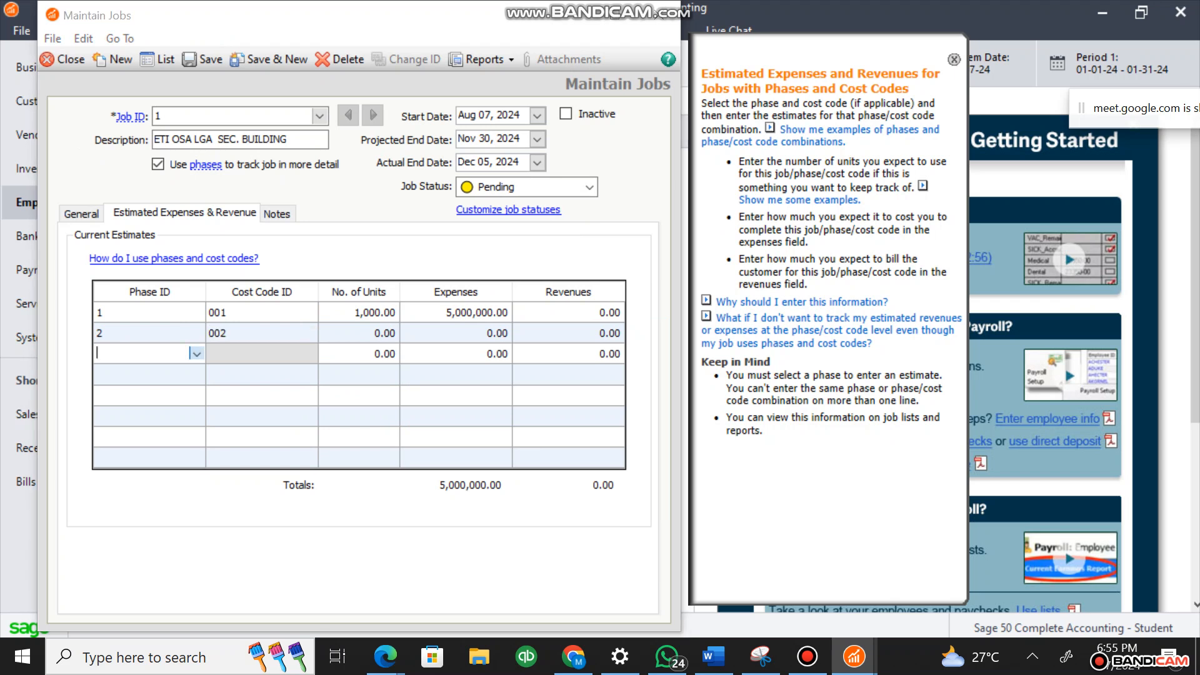
pyautogui.doubleClick(206, 396)
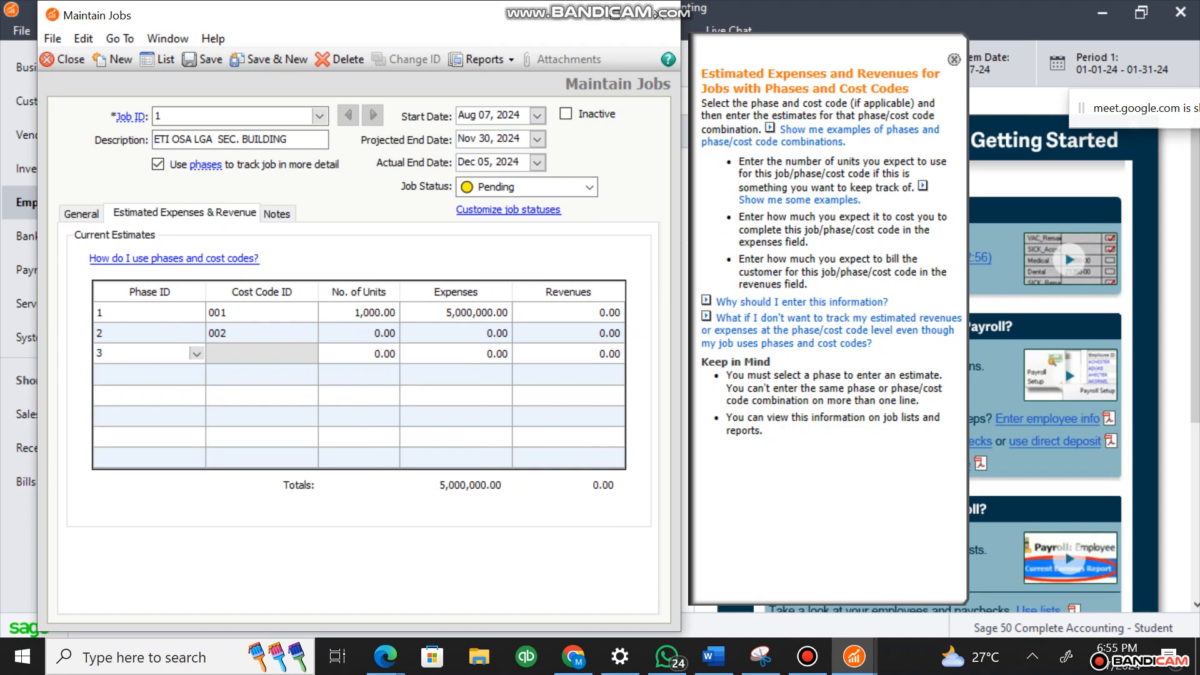
pyautogui.click(306, 354)
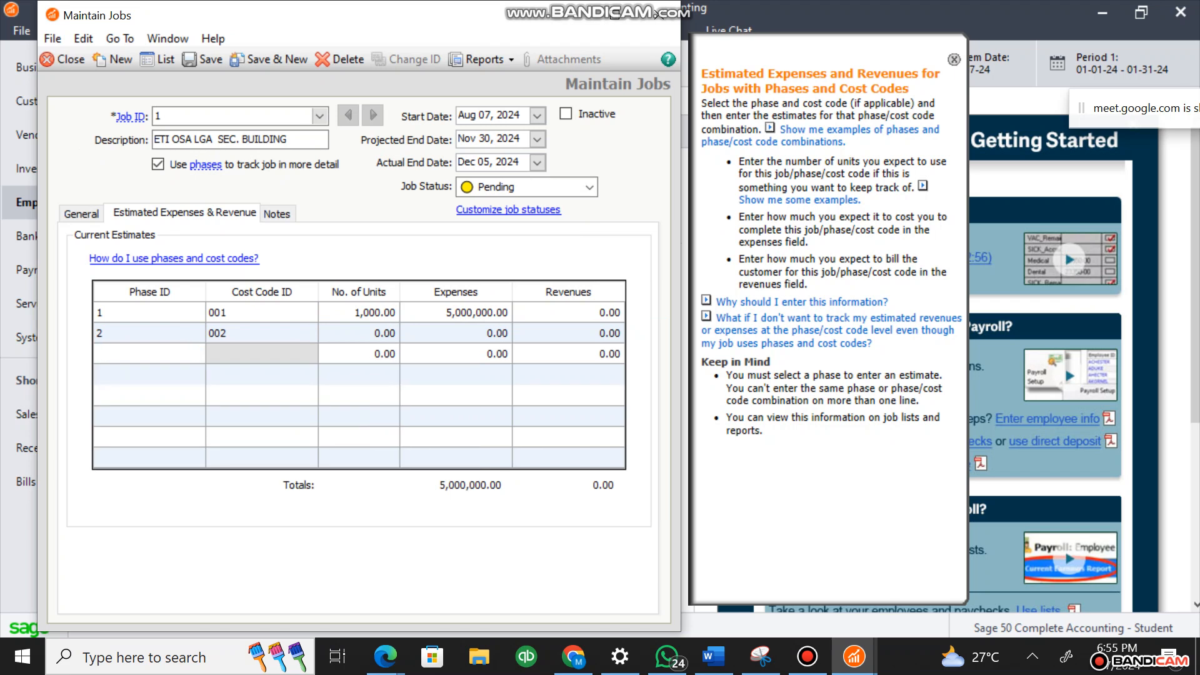
pyautogui.click(310, 354)
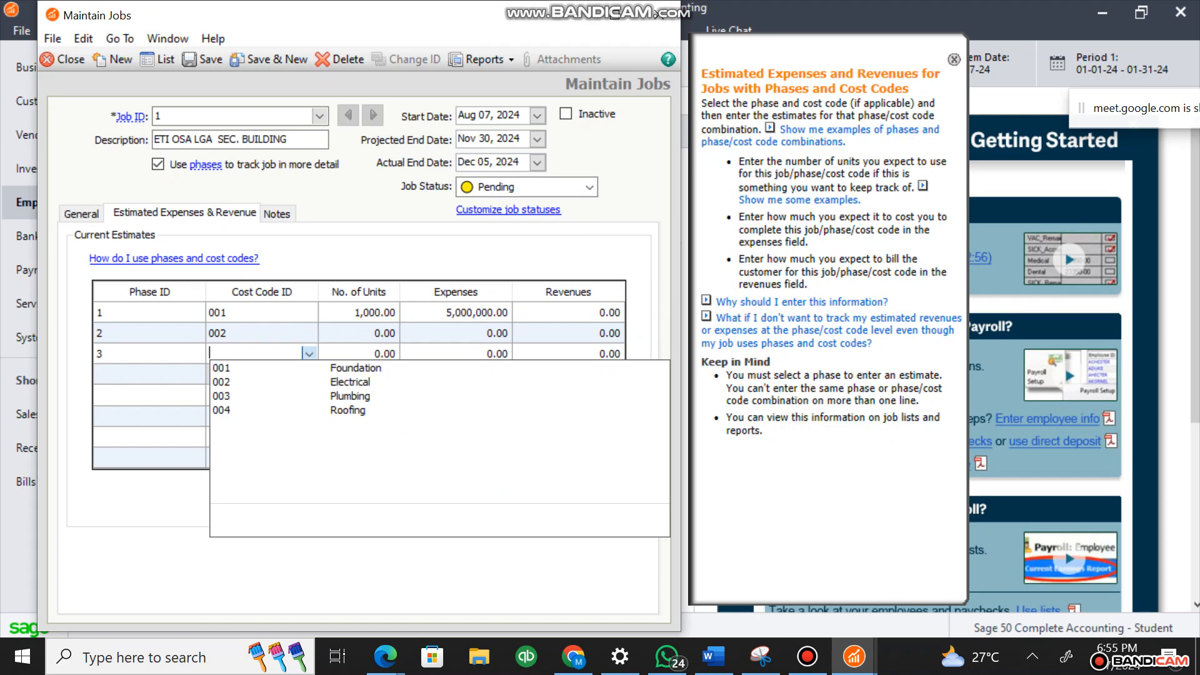
pyautogui.doubleClick(306, 396)
# Add phase 4 on the fourth estimate line and assign it cost code 004 (Roofing)
pyautogui.click(375, 333)
pyautogui.click(193, 374)
pyautogui.click(197, 375)
pyautogui.write('4')
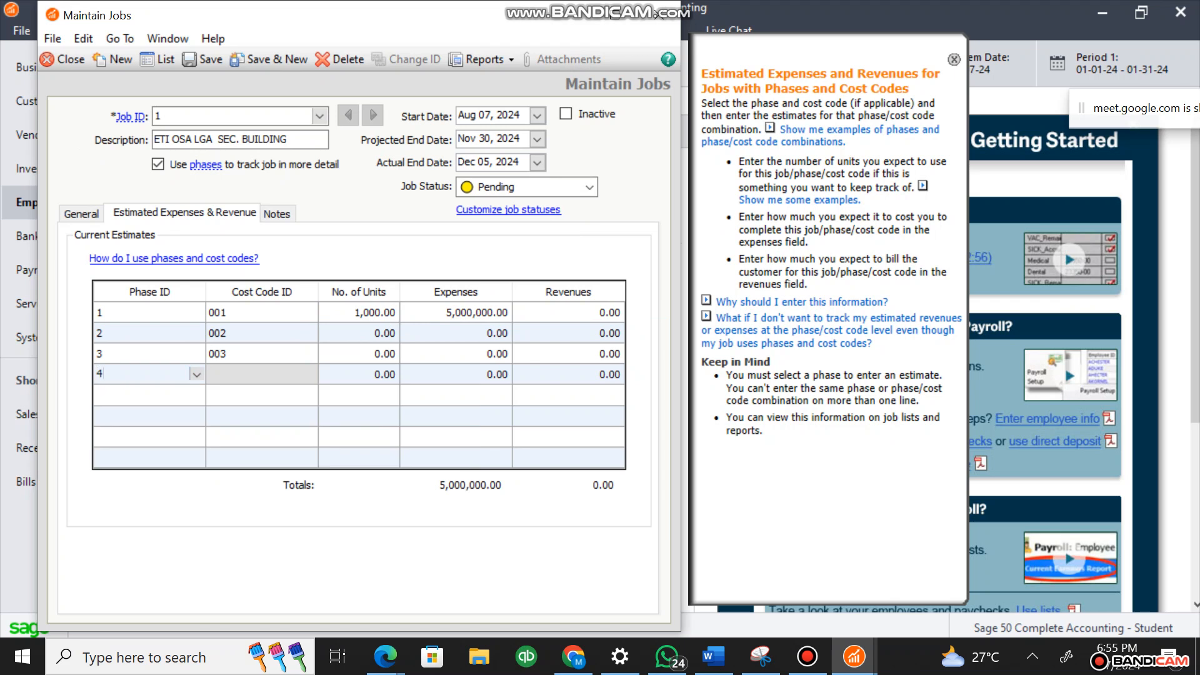
pyautogui.click(308, 374)
pyautogui.click(310, 374)
pyautogui.click(309, 374)
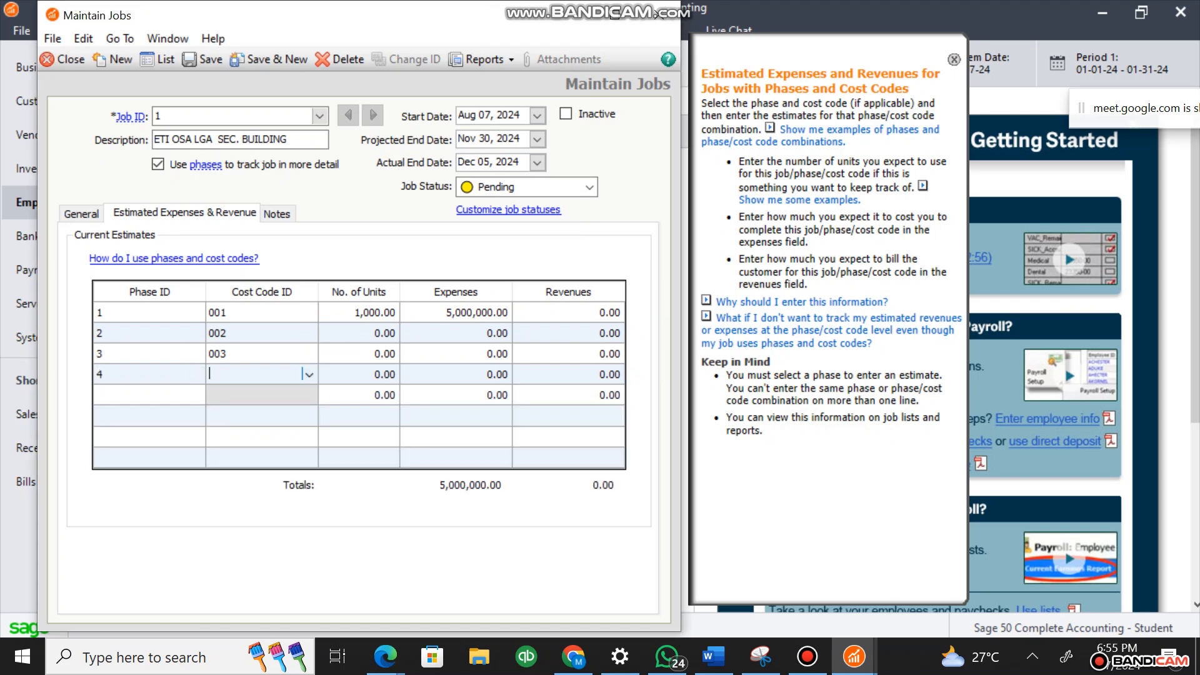
pyautogui.click(309, 374)
pyautogui.write('004')
# Set the number of units on the phase 1 estimate line to 0.00
pyautogui.click(384, 334)
pyautogui.click(375, 312)
pyautogui.write('00')
pyautogui.press('BackSpace')
pyautogui.write('.00')
# Set the estimated expenses to 1,200,000 for phase 2 and 1,100,000 for phase 3
pyautogui.moveTo(489, 333); pyautogui.dragTo(508, 332)
pyautogui.write('1200000')
pyautogui.click(506, 354)
pyautogui.doubleClick(488, 354)
pyautogui.write('35')
pyautogui.press('BackSpace')
pyautogui.press('BackSpace')
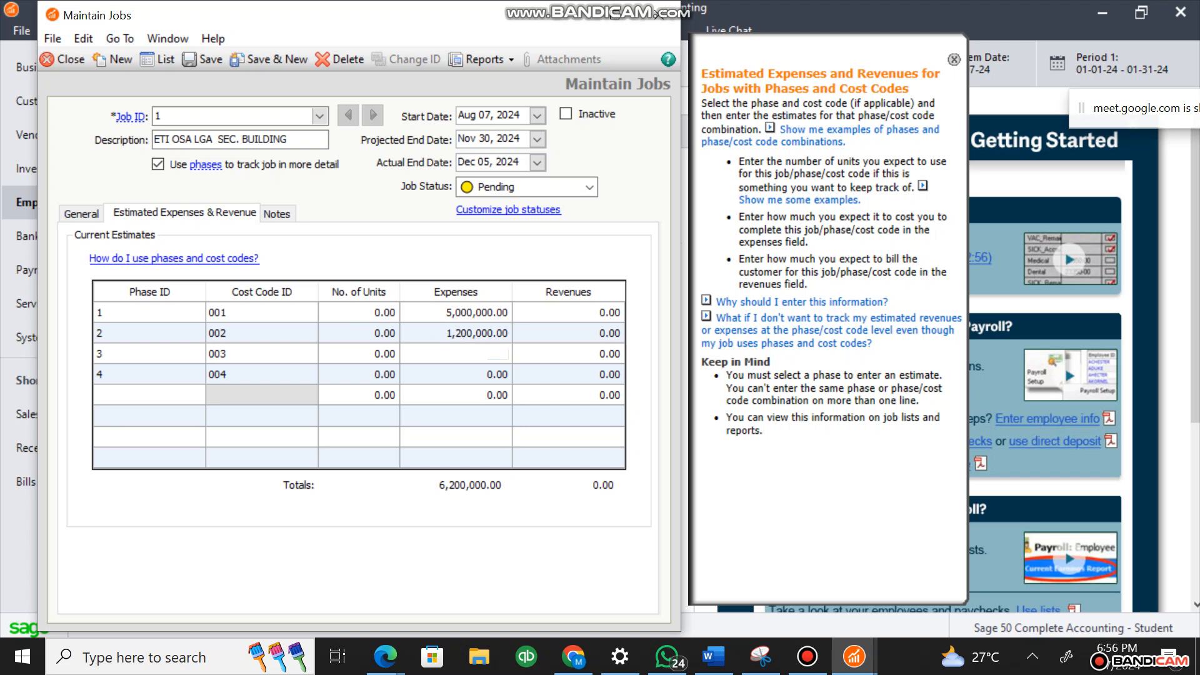
pyautogui.write('1,100,000')
pyautogui.press('Return')
# Set the estimated expenses for phase 4 to 3,000,000
pyautogui.click(494, 374)
pyautogui.doubleClick(494, 375)
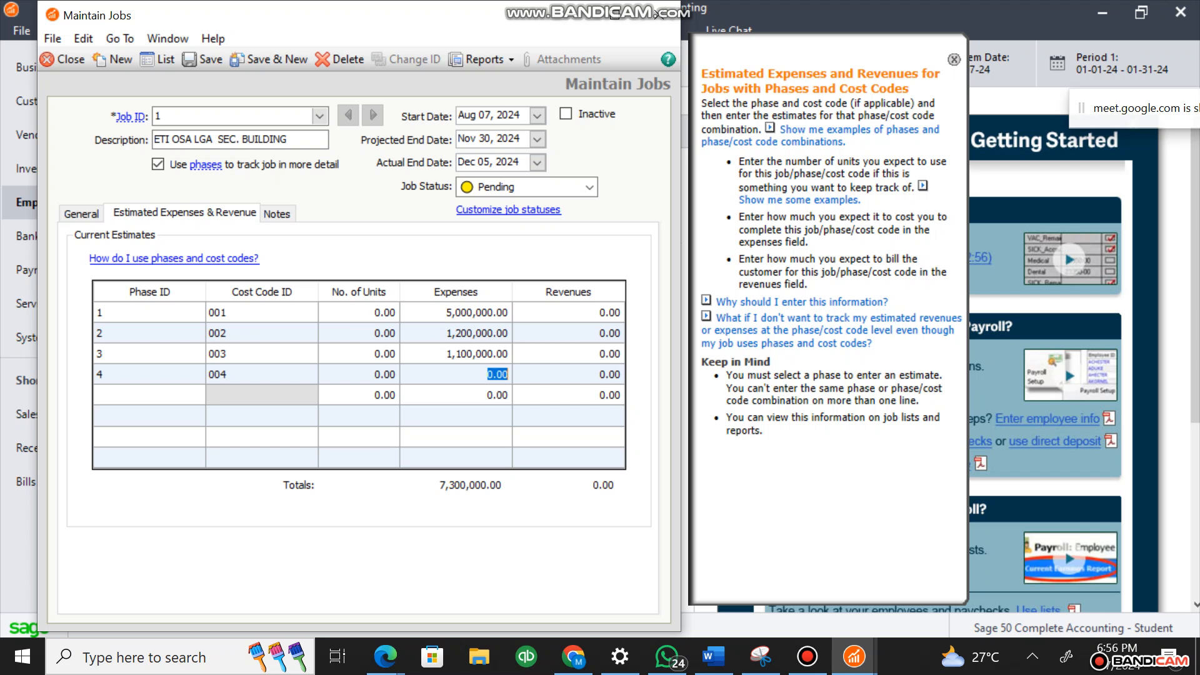
pyautogui.write('3000000')
pyautogui.press('Tab')
pyautogui.click(498, 395)
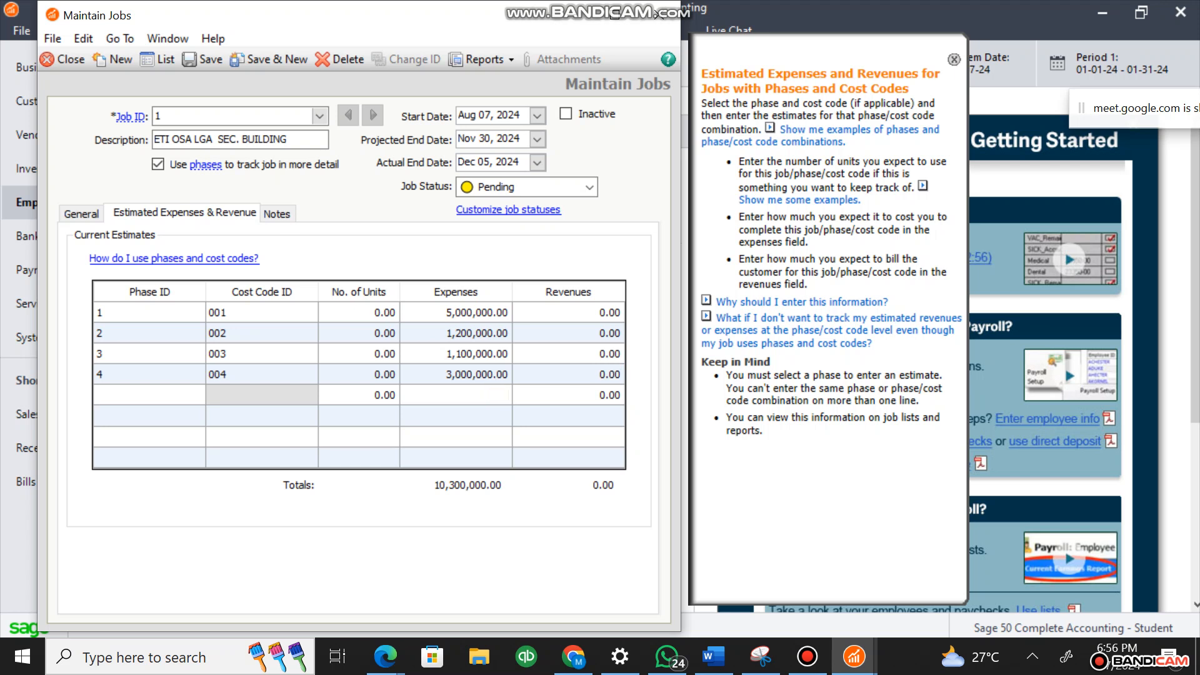
pyautogui.click(391, 395)
pyautogui.moveTo(387, 394); pyautogui.dragTo(396, 394)
pyautogui.press('BackSpace')
pyautogui.press('BackSpace')
pyautogui.press('Tab')
pyautogui.press('Tab')
pyautogui.write('20000000')
pyautogui.press('Escape')
pyautogui.click(498, 395)
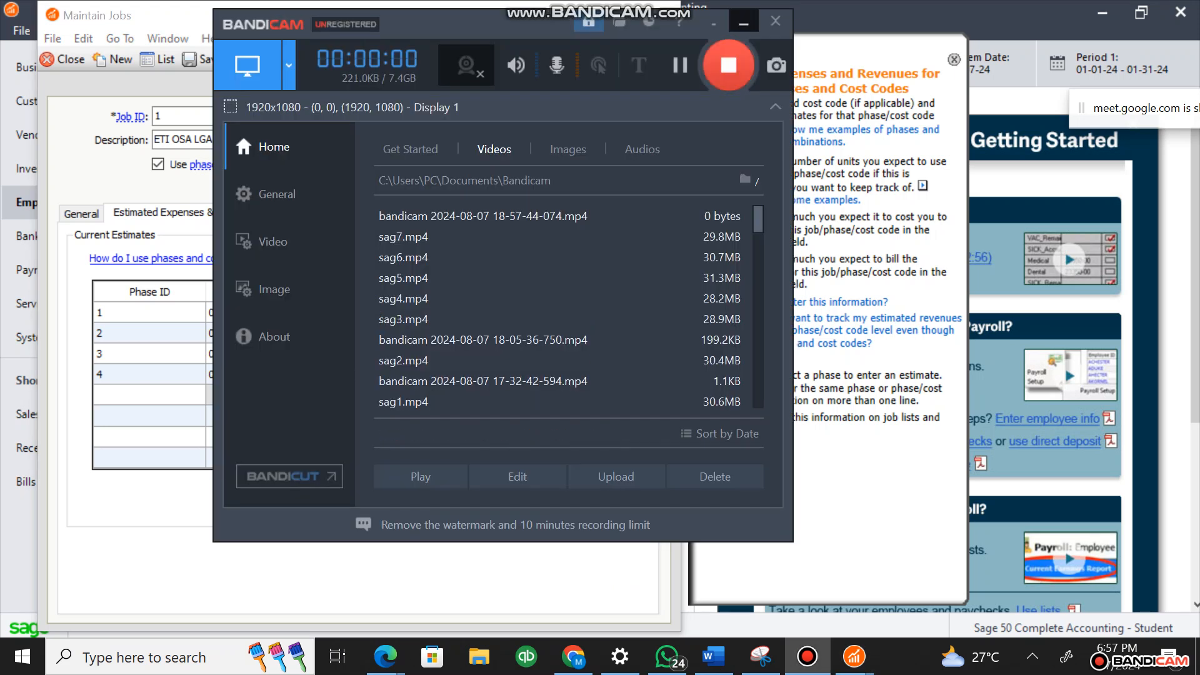
pyautogui.click(777, 20)
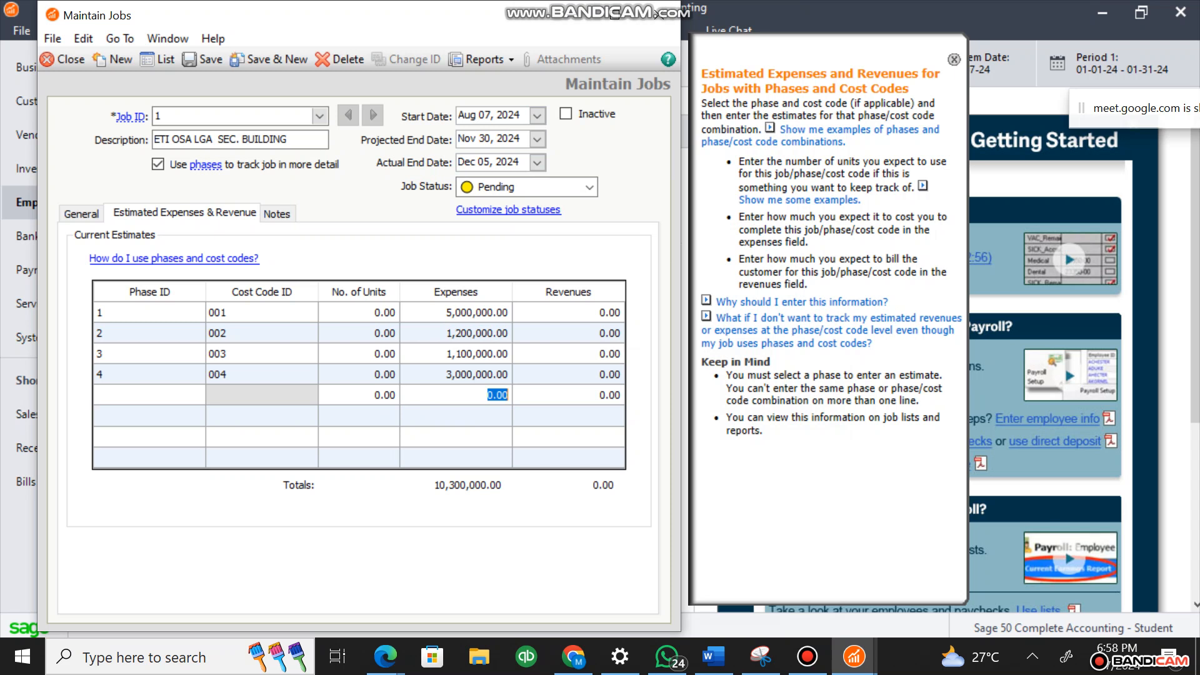
# Save the job with its estimates and reopen it from the job list
pyautogui.click(210, 60)
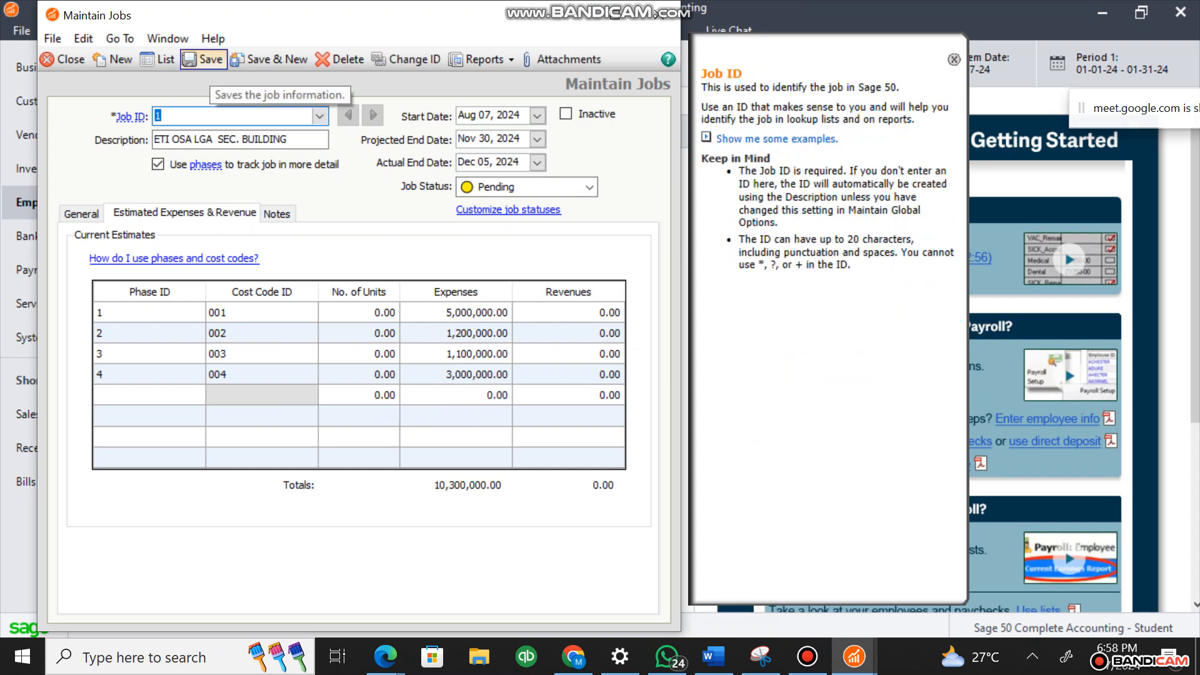
pyautogui.click(160, 61)
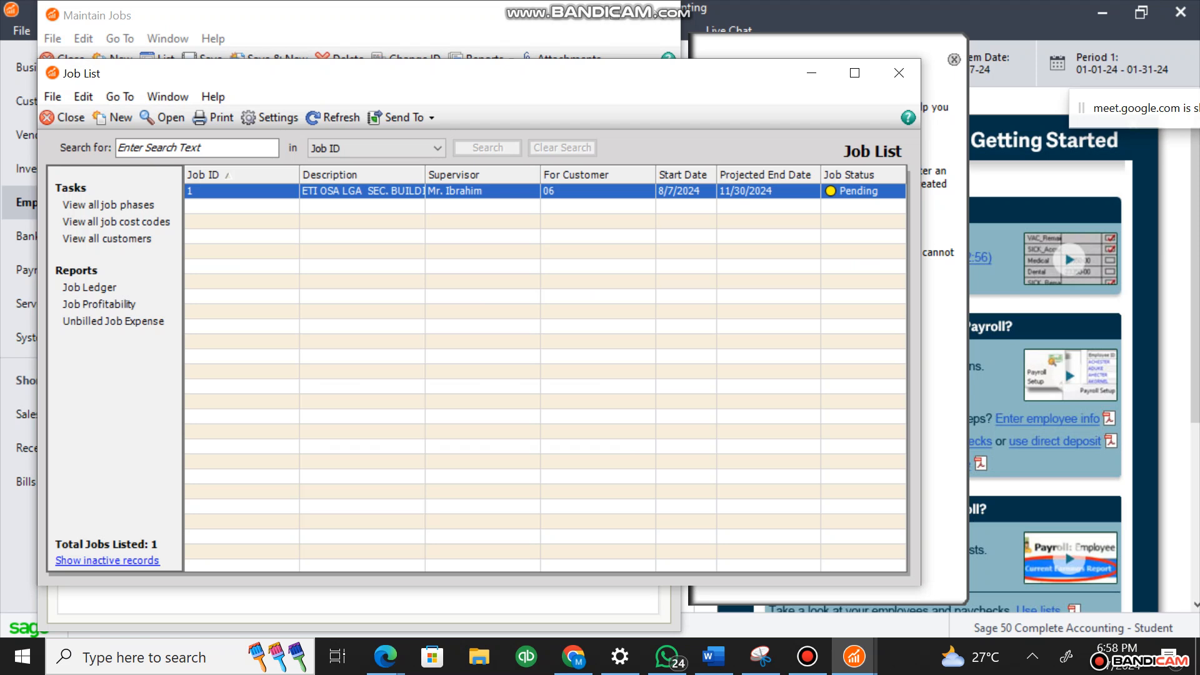
pyautogui.doubleClick(362, 191)
# Set the job's status to In progress, save and close the job, and minimize the job list
pyautogui.click(590, 187)
pyautogui.press('Return')
pyautogui.click(204, 60)
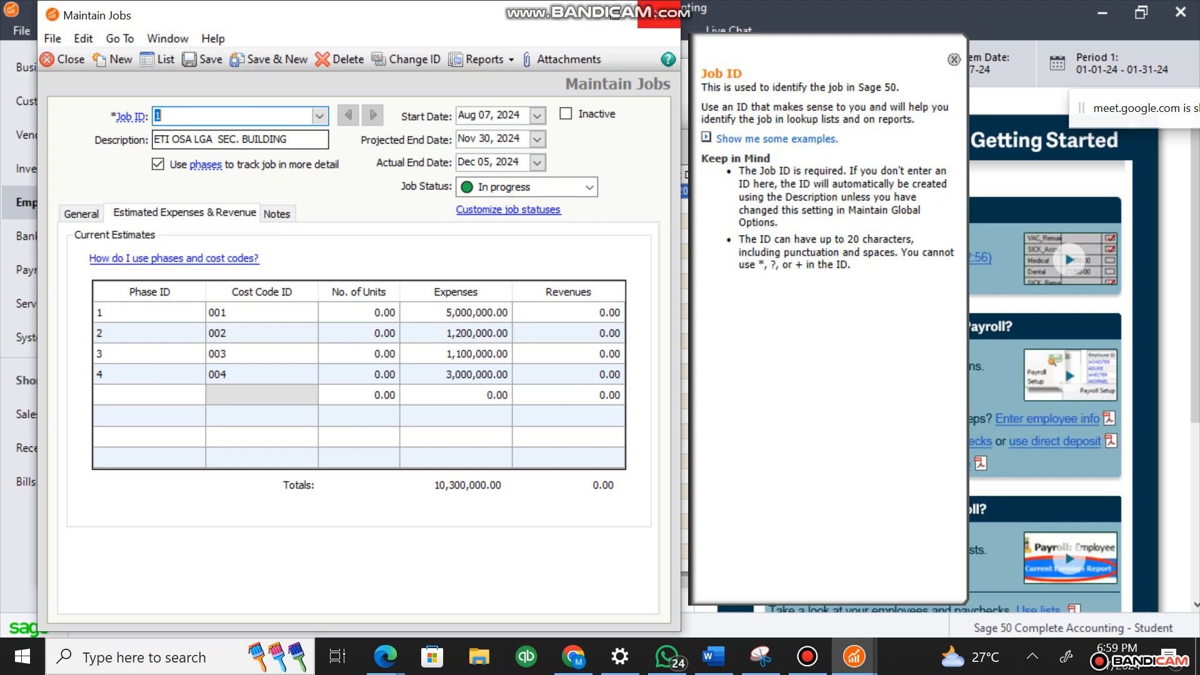
pyautogui.click(659, 14)
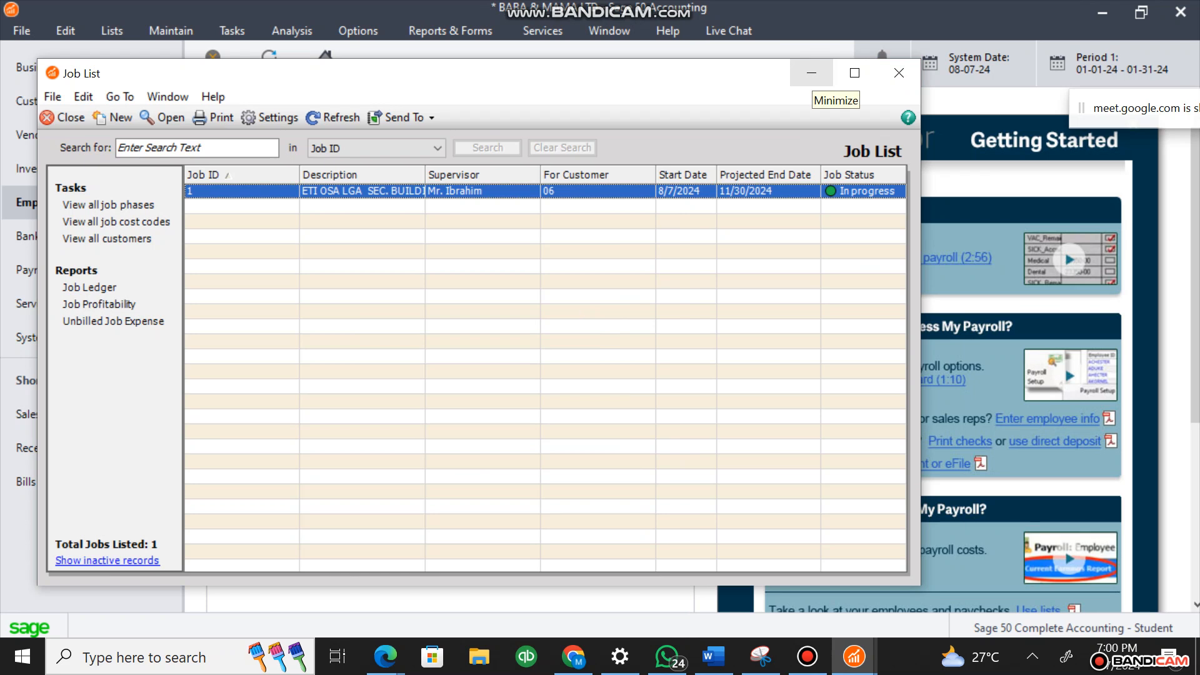
pyautogui.click(811, 73)
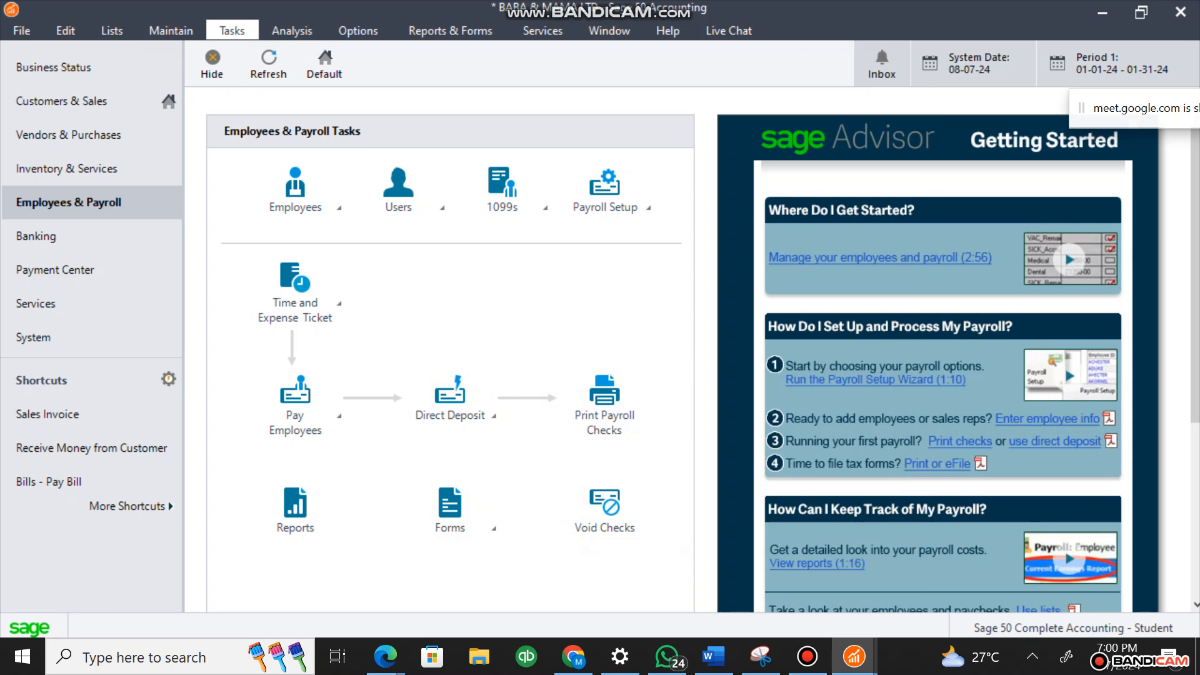
# Start a new purchase order from Vendors & Purchases and choose the last listed vendor
pyautogui.click(71, 135)
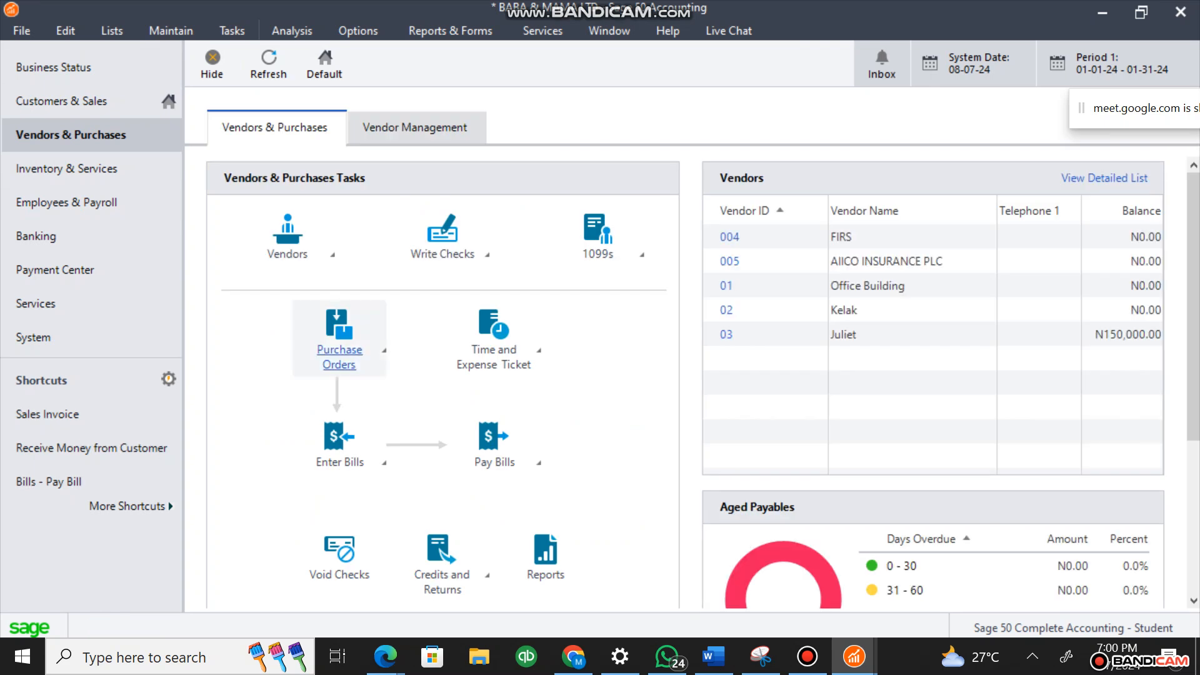
pyautogui.click(340, 349)
pyautogui.click(470, 366)
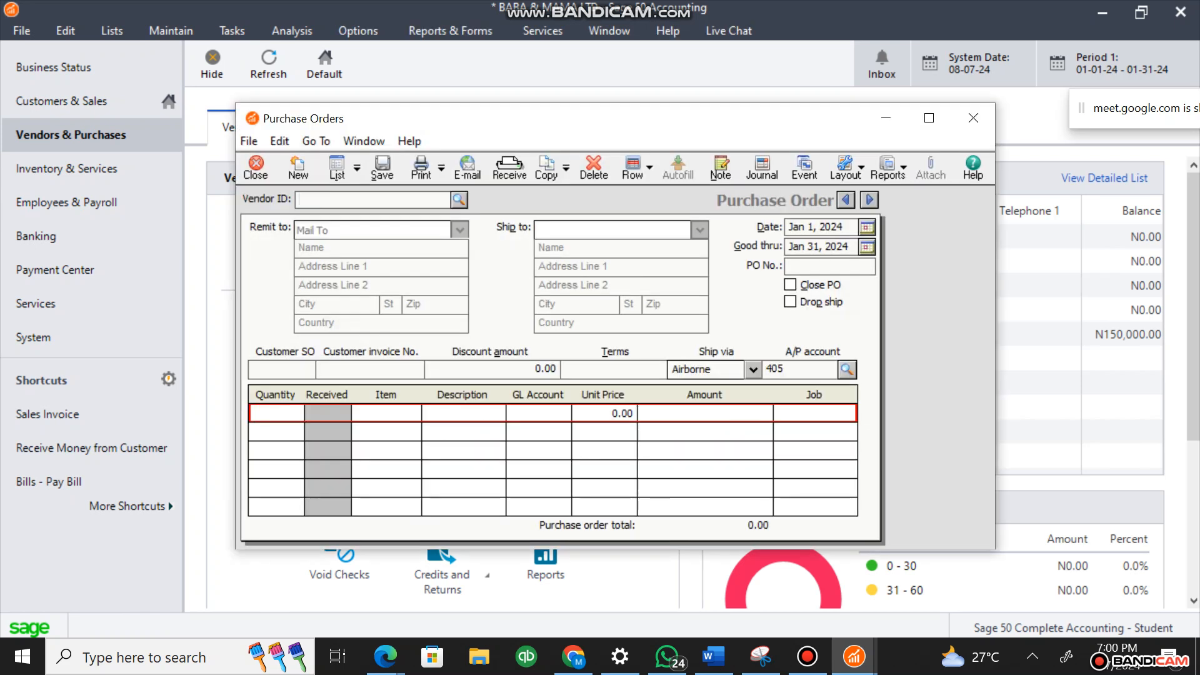
pyautogui.click(459, 199)
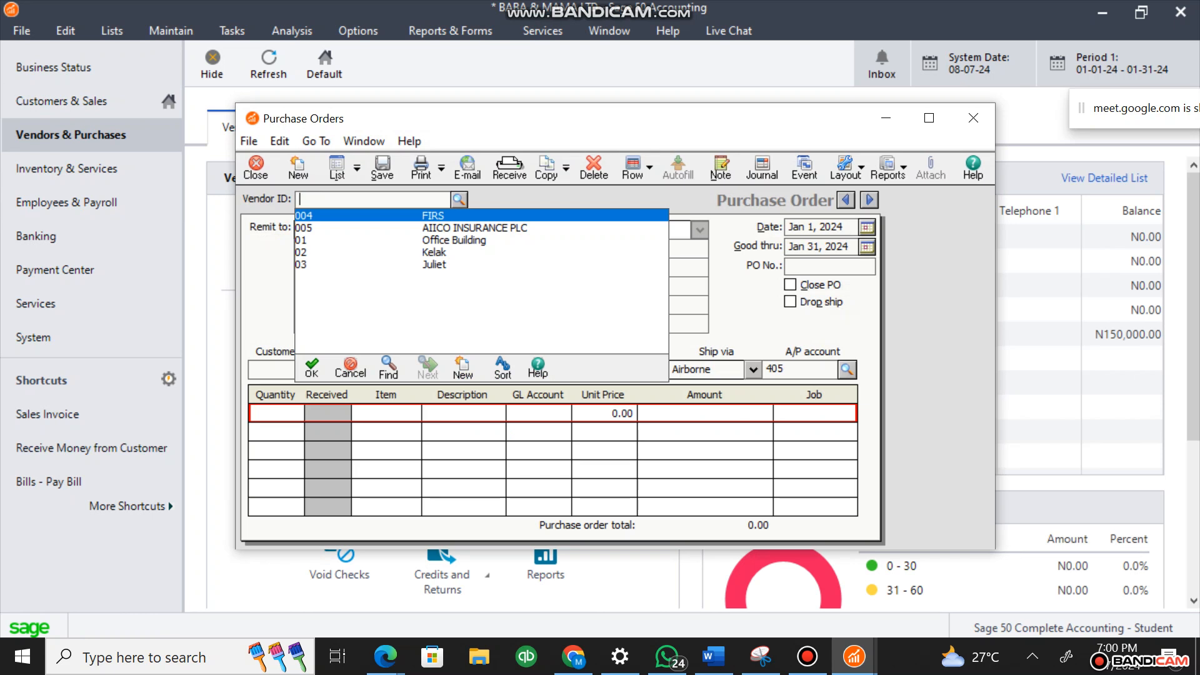
pyautogui.doubleClick(434, 264)
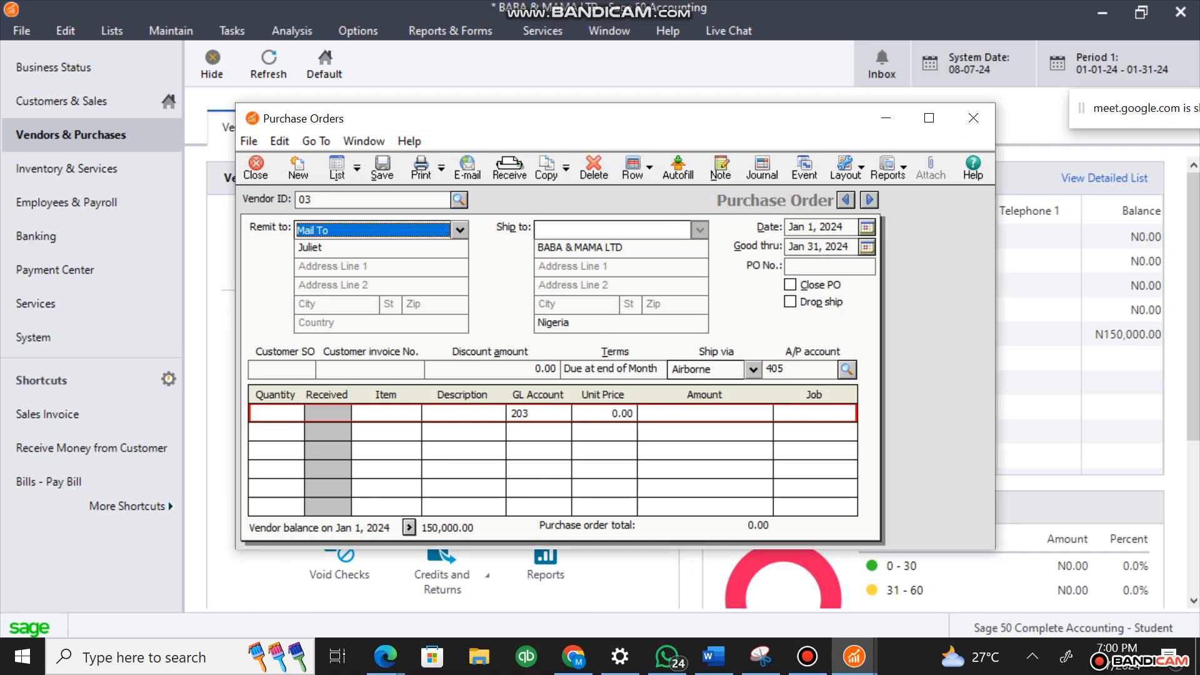
# Enter a quantity of 10,000 on the first purchase order line, leaving the item, description, unit price and amount unfilled
pyautogui.click(277, 413)
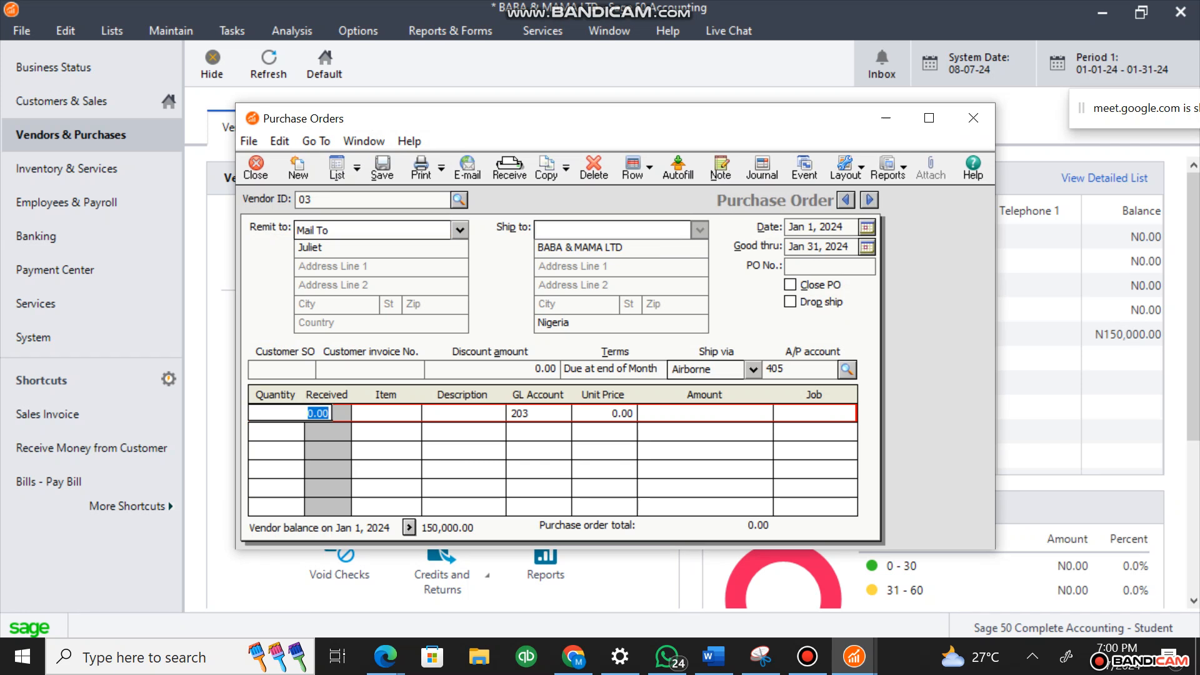
pyautogui.write('10000')
pyautogui.press('Tab')
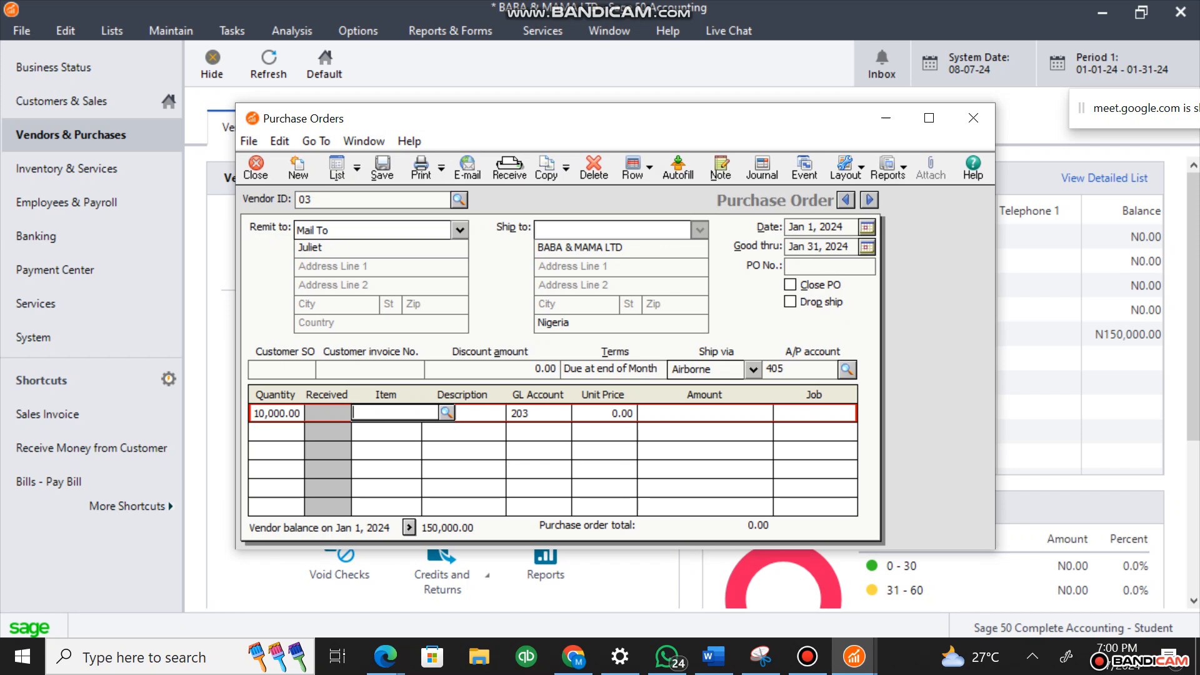
pyautogui.click(446, 413)
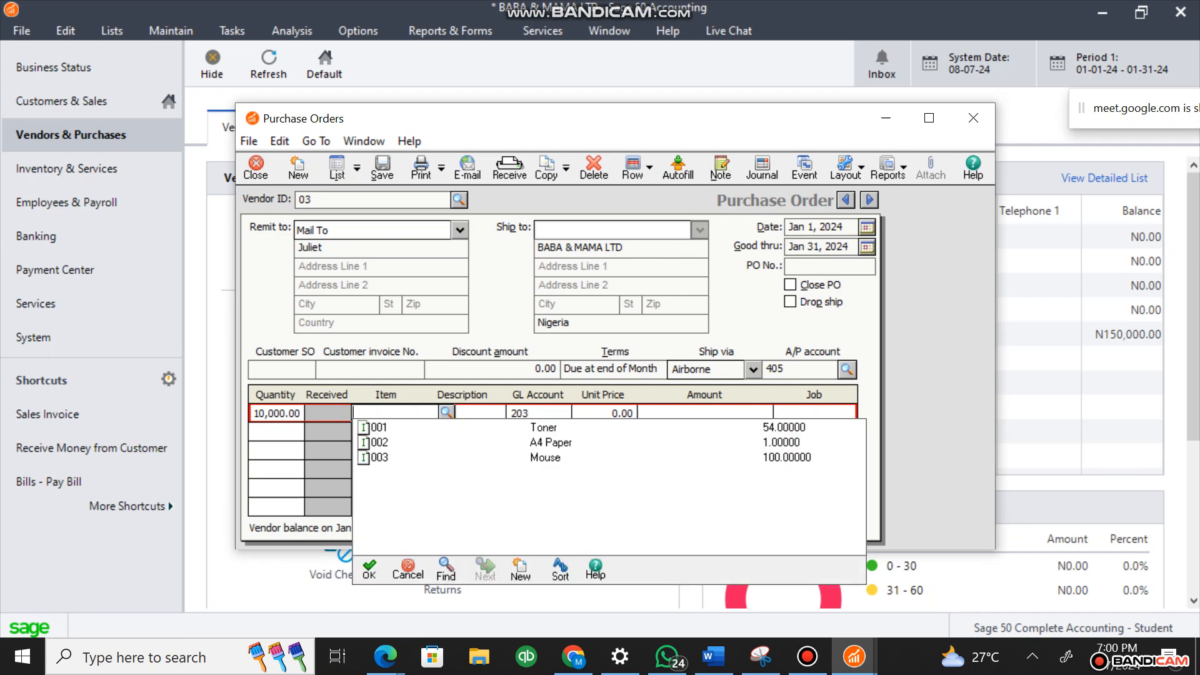
pyautogui.press('Tab')
pyautogui.press('Tab')
pyautogui.press('Tab')
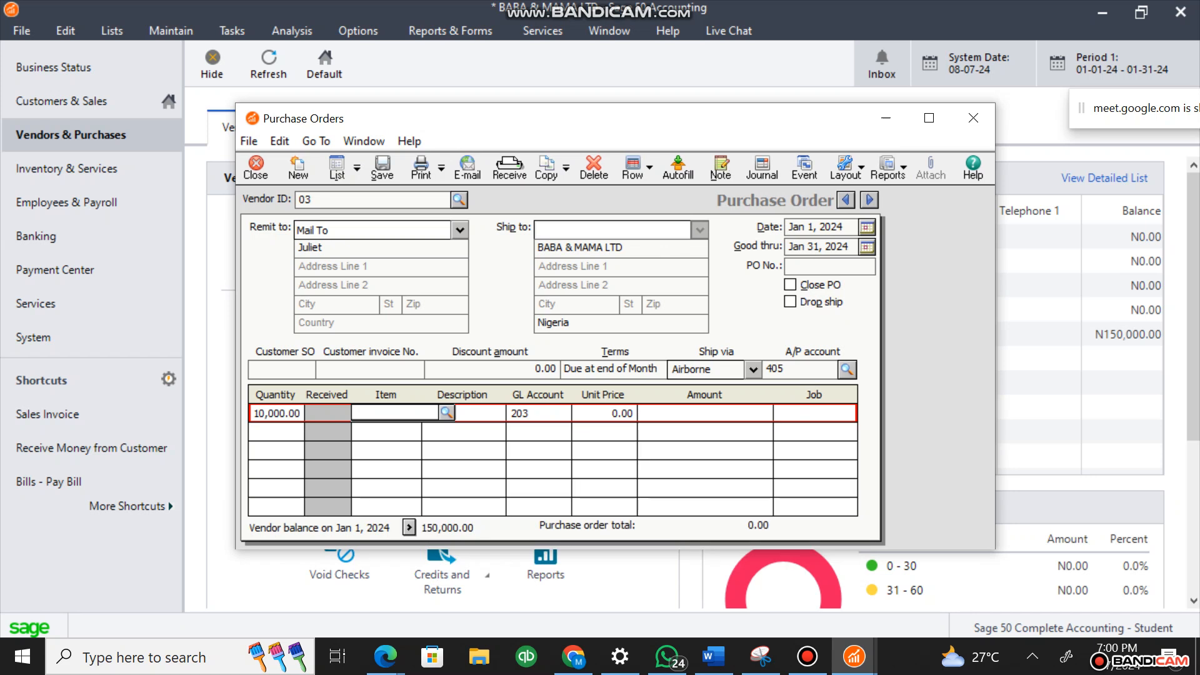
pyautogui.press('Tab')
pyautogui.press('Tab')
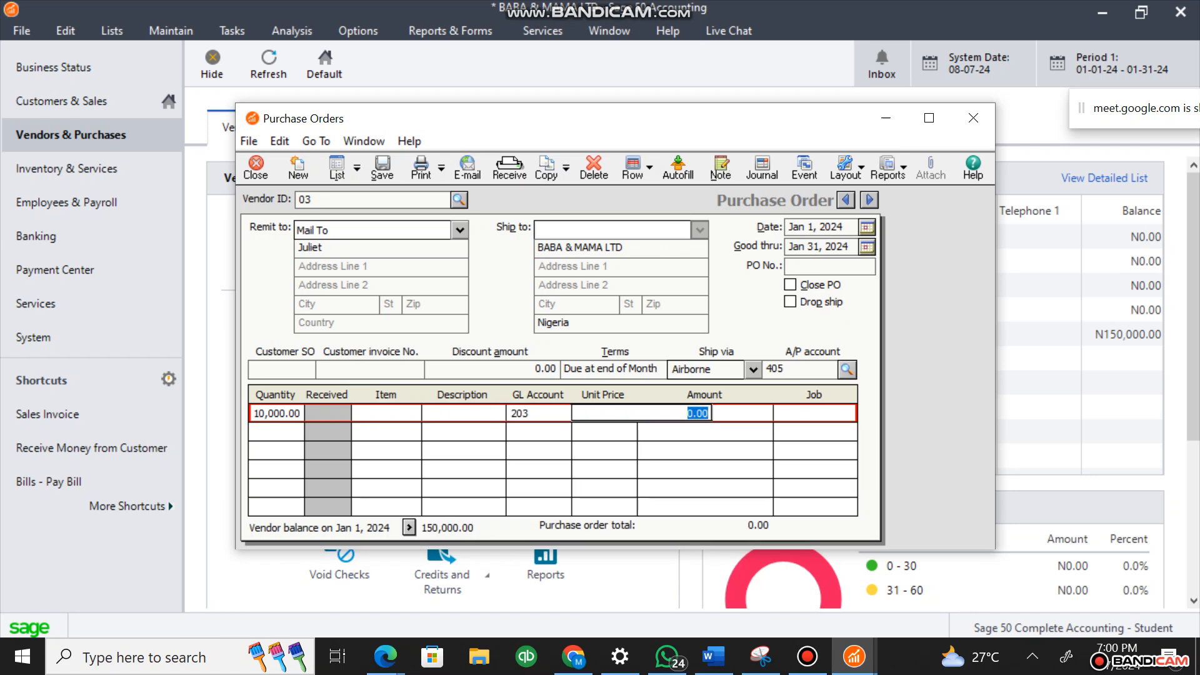
pyautogui.press('Tab')
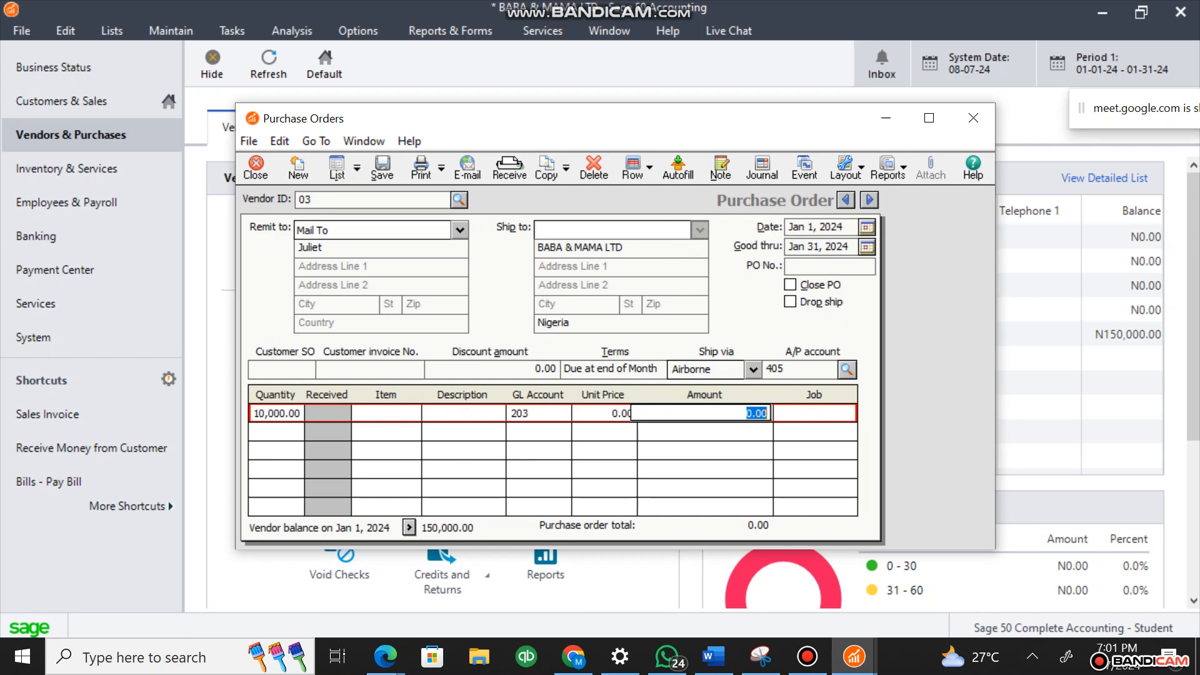
pyautogui.press('Tab')
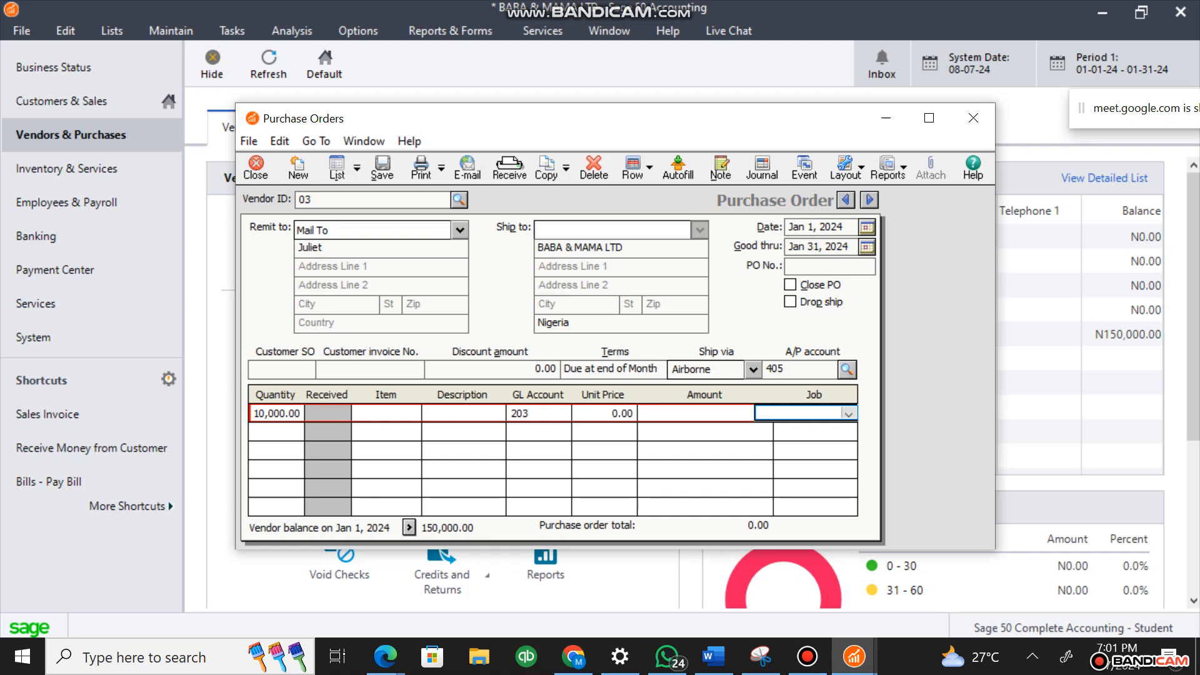
pyautogui.hotkey('shift', '+')
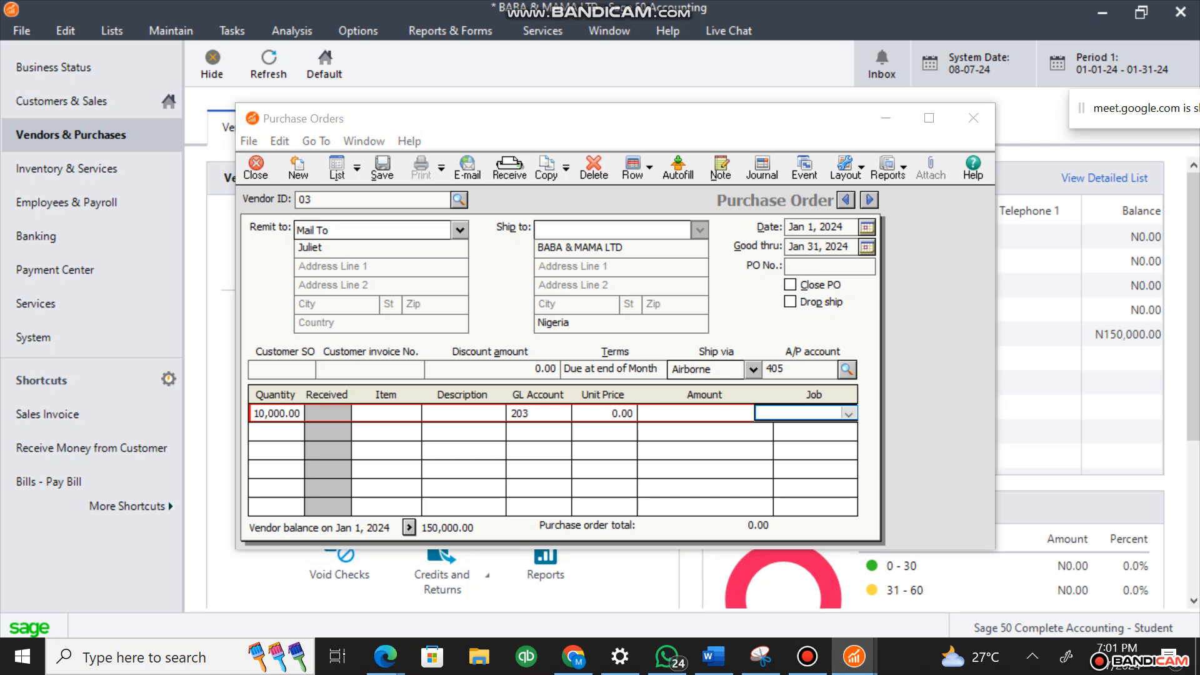
pyautogui.click(807, 413)
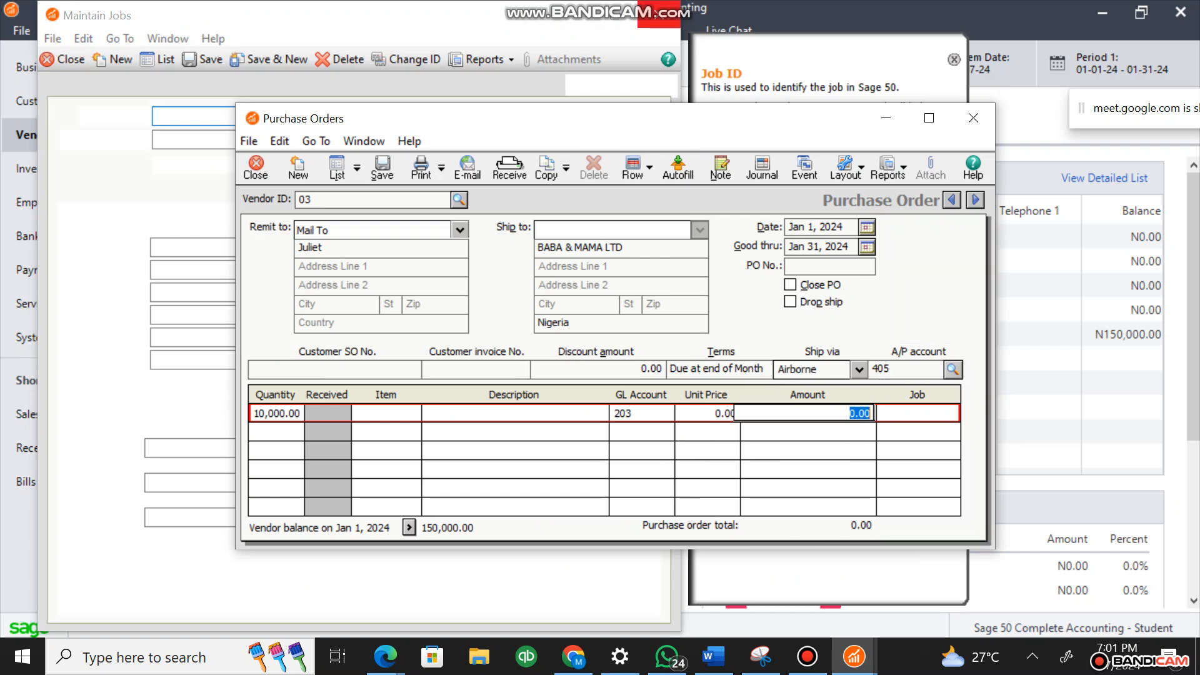
pyautogui.press('Escape')
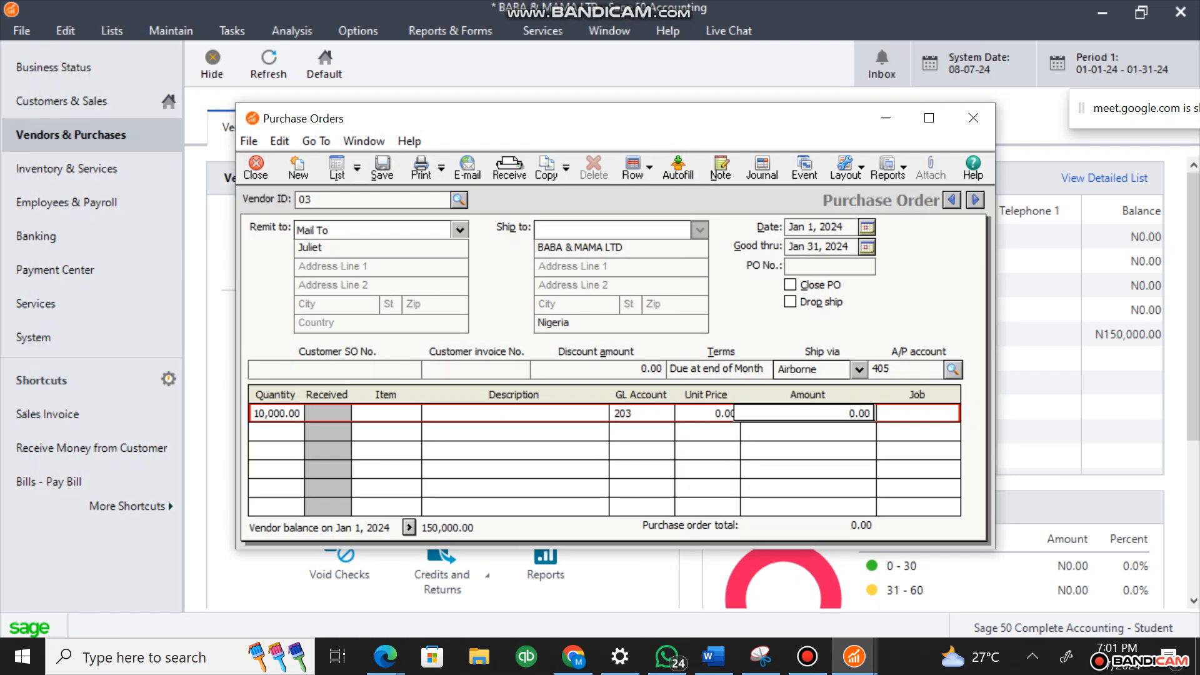
# Assign job 1, ETI OSA LGA SEC. BUILDING 06, to the first order line without a phase or cost code
pyautogui.press('Tab')
pyautogui.click(951, 414)
pyautogui.click(1024, 430)
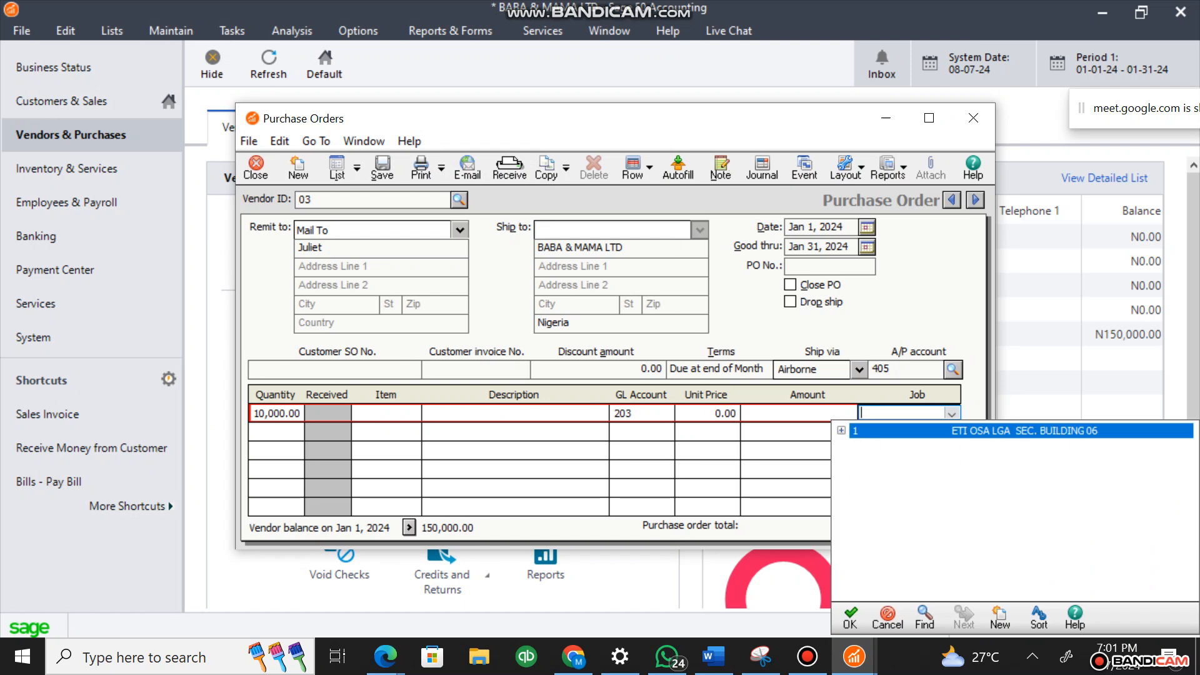
pyautogui.click(841, 430)
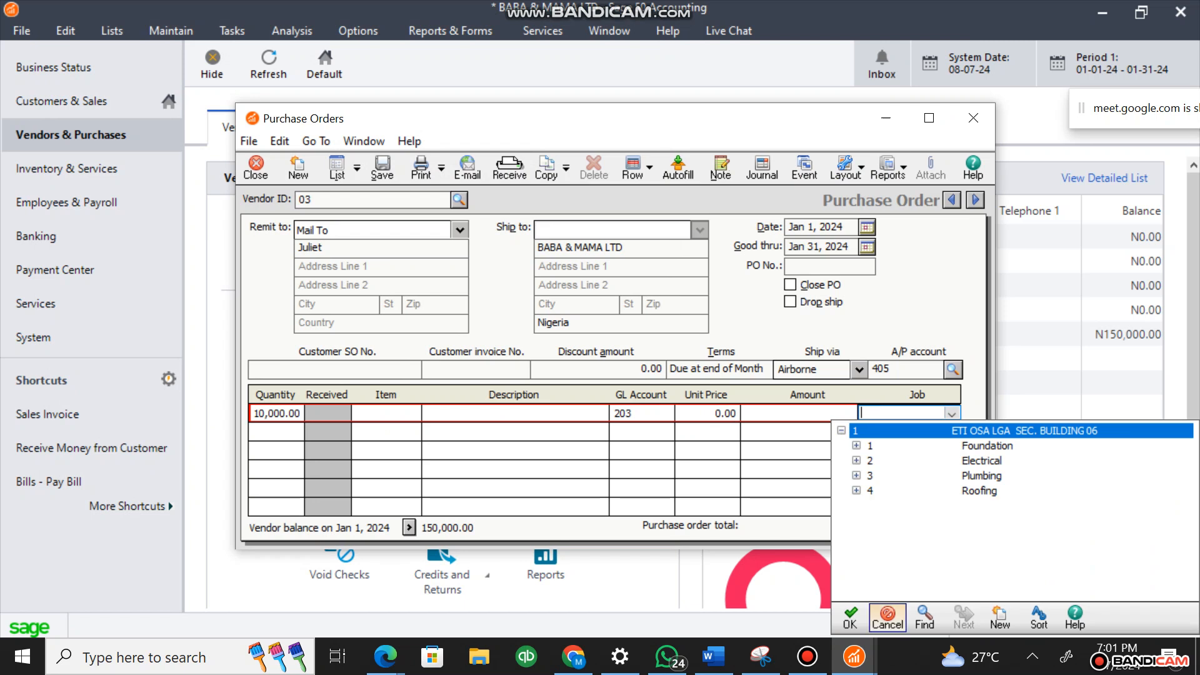
pyautogui.click(851, 615)
pyautogui.press('Tab')
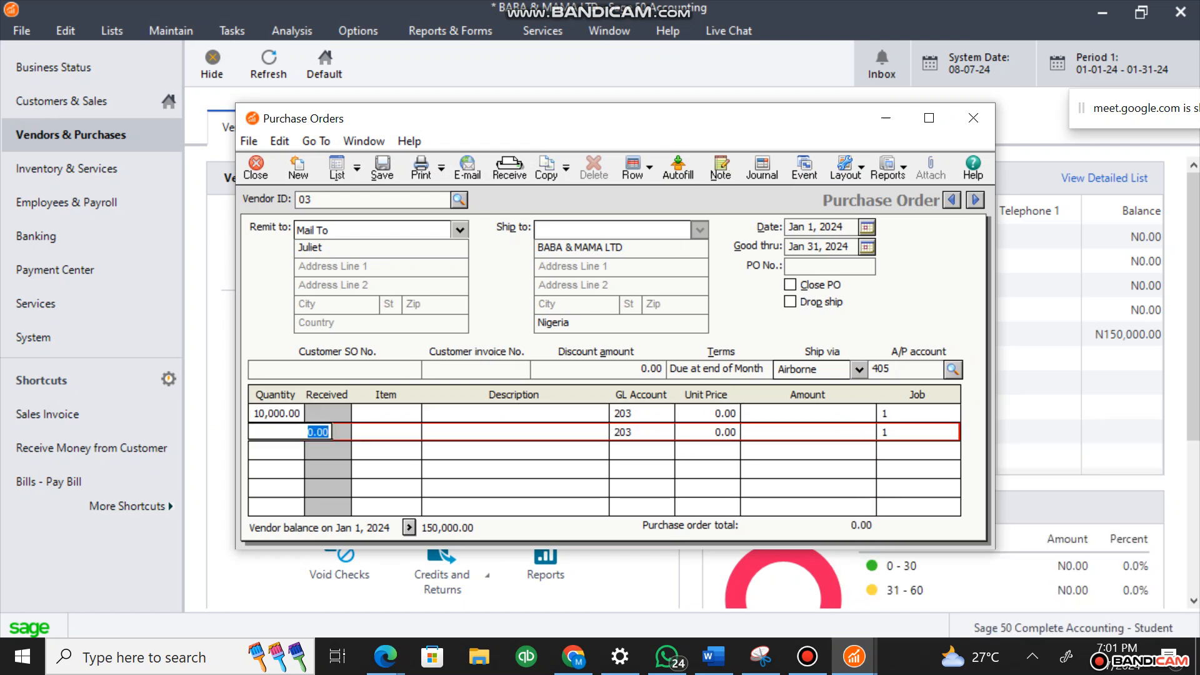
# Set the first order line's job to cost code 001 Foundation in phase 1 Foundation of ETI OSA LGA SEC. BUILDING 06
pyautogui.click(931, 413)
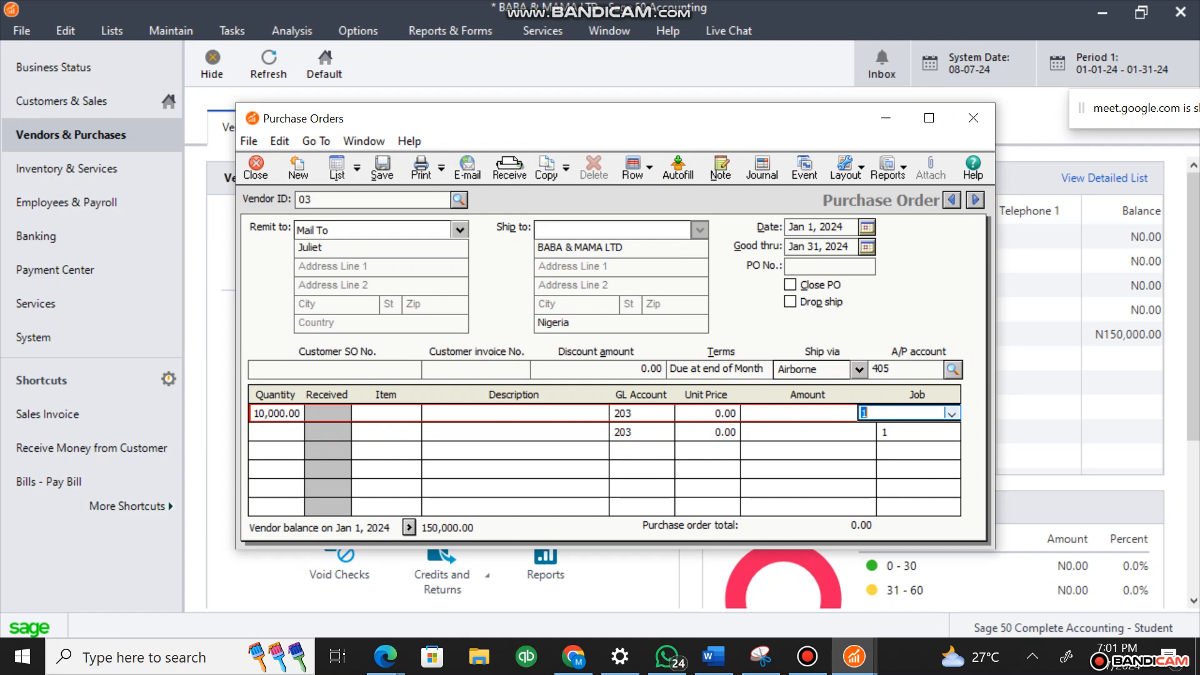
pyautogui.click(952, 414)
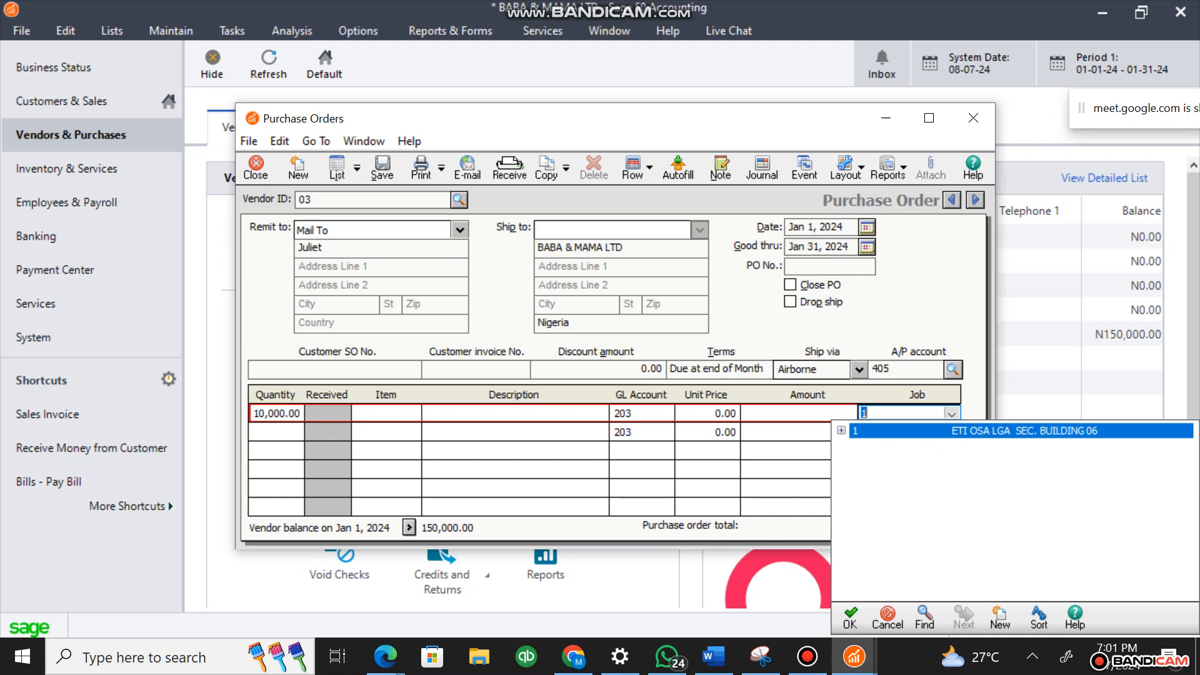
pyautogui.click(842, 431)
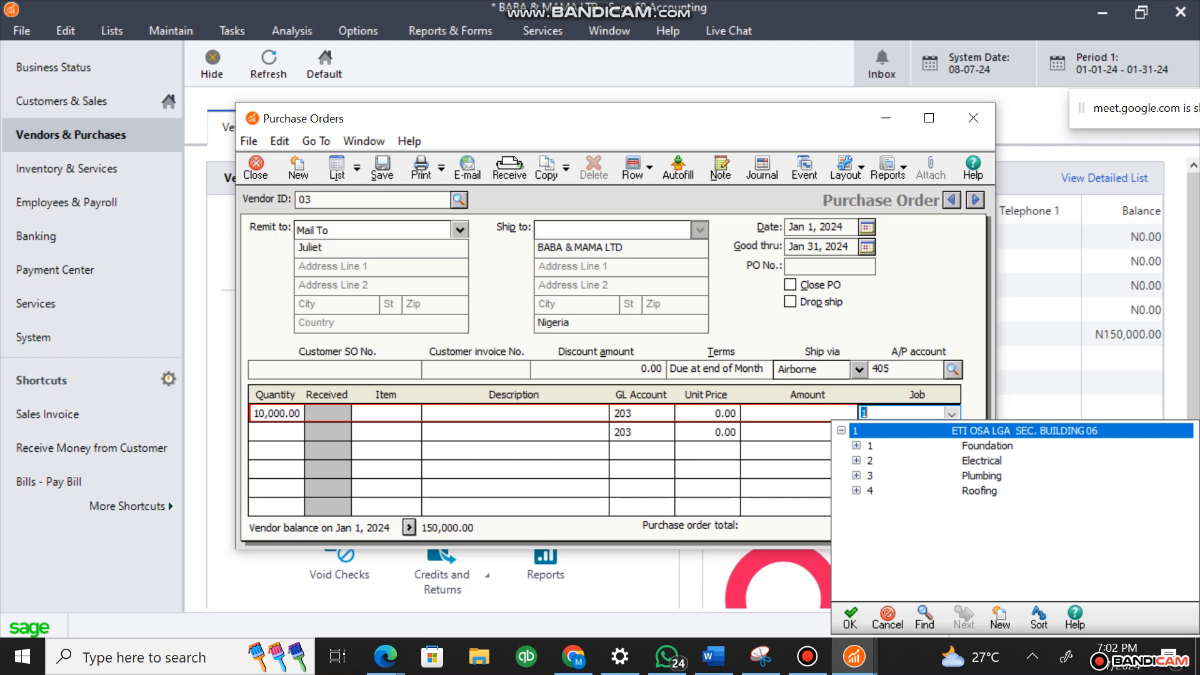
pyautogui.click(987, 445)
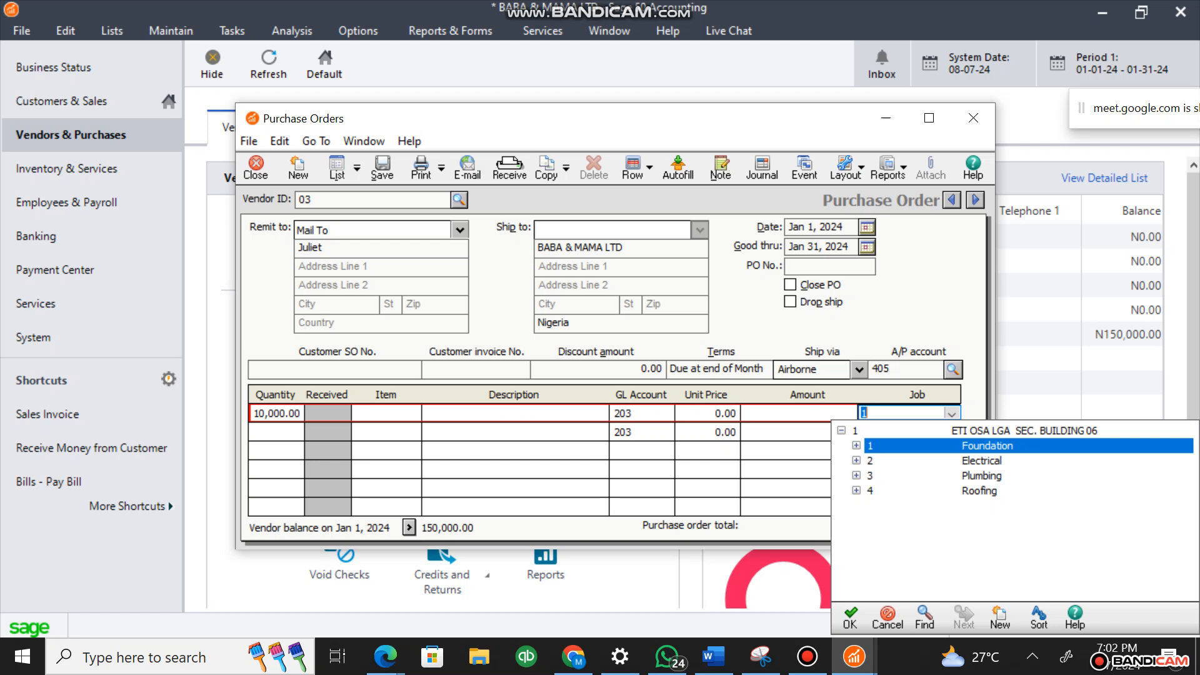
pyautogui.click(857, 445)
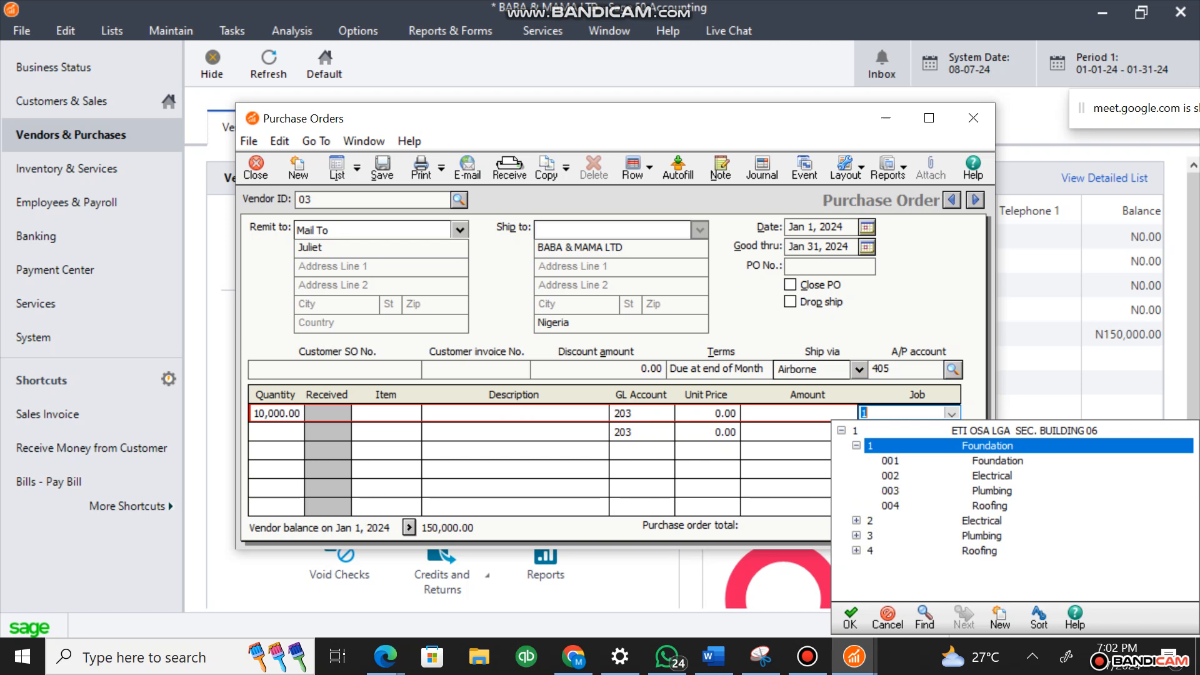
pyautogui.doubleClick(956, 462)
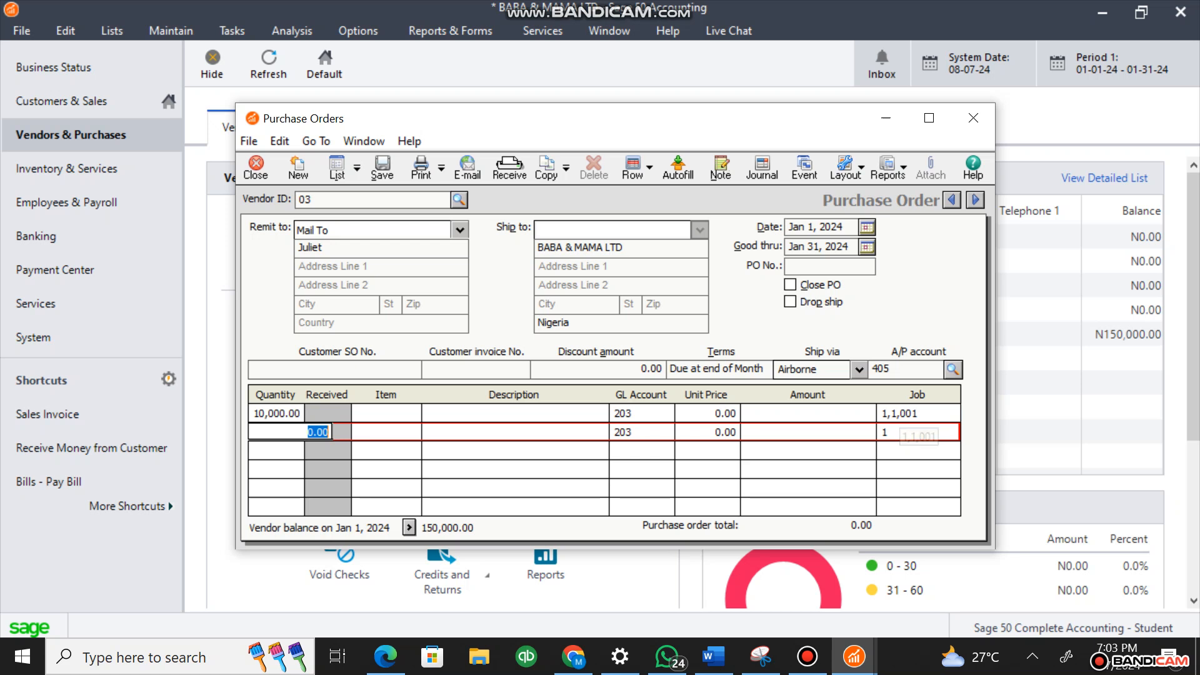
# Display the Job Profitability Report from the job reports
pyautogui.click(450, 31)
pyautogui.click(450, 31)
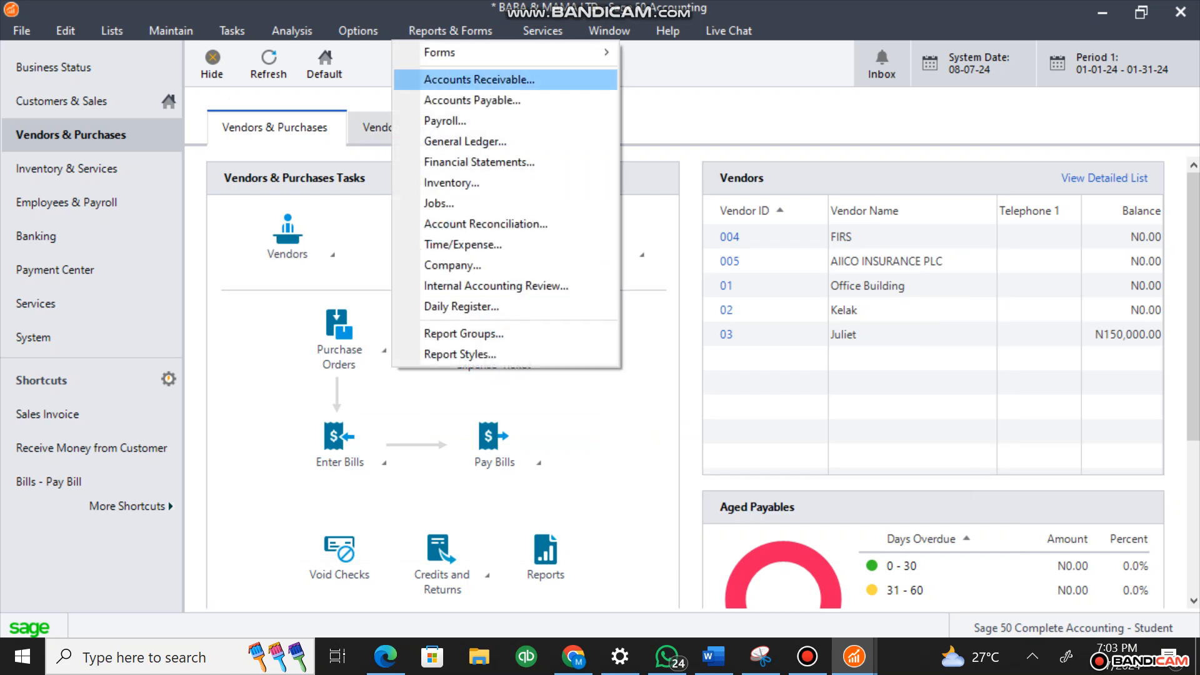
pyautogui.press('Return')
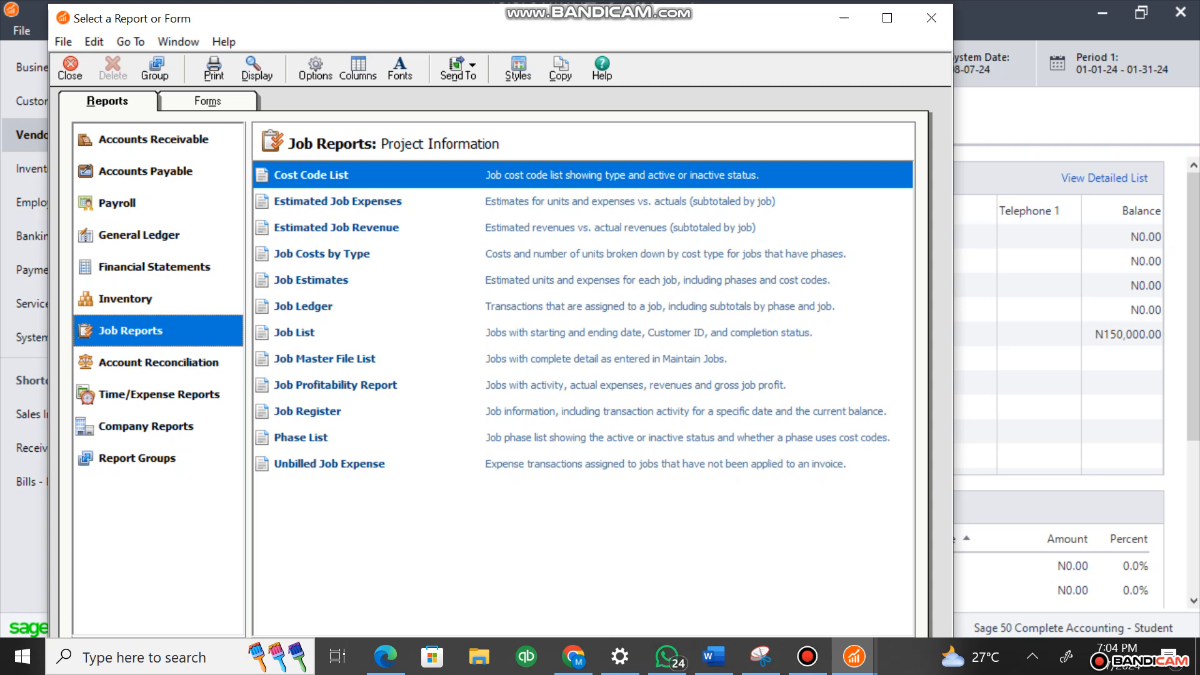
pyautogui.doubleClick(335, 385)
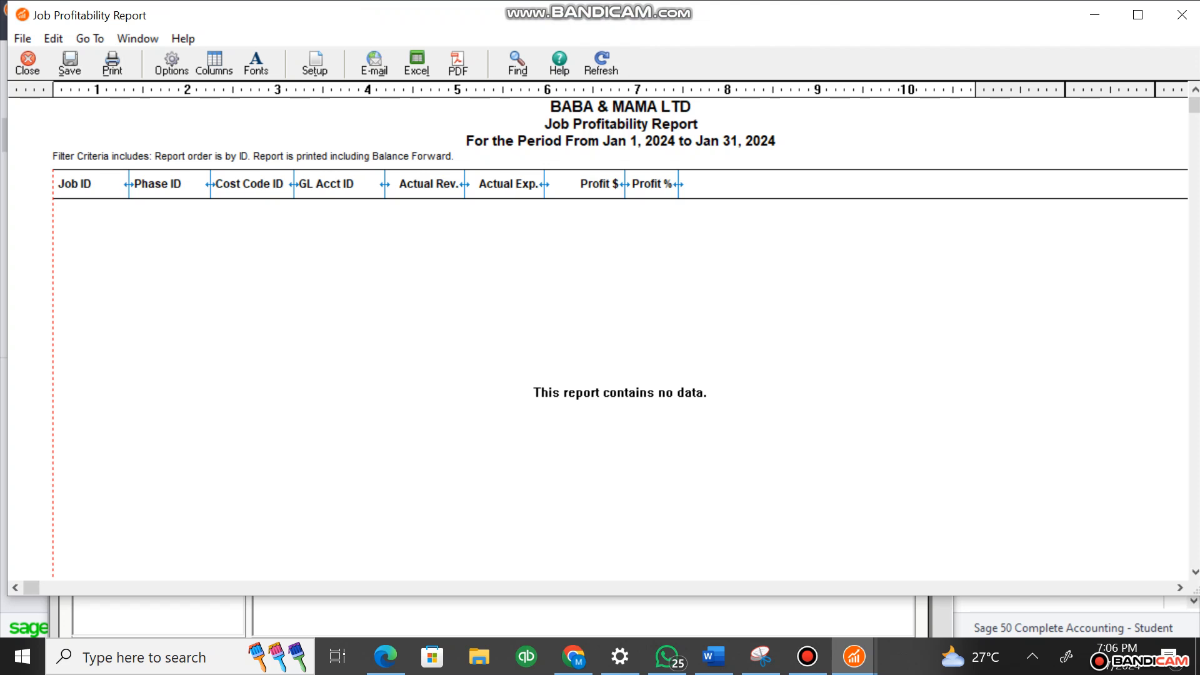
pyautogui.click(807, 656)
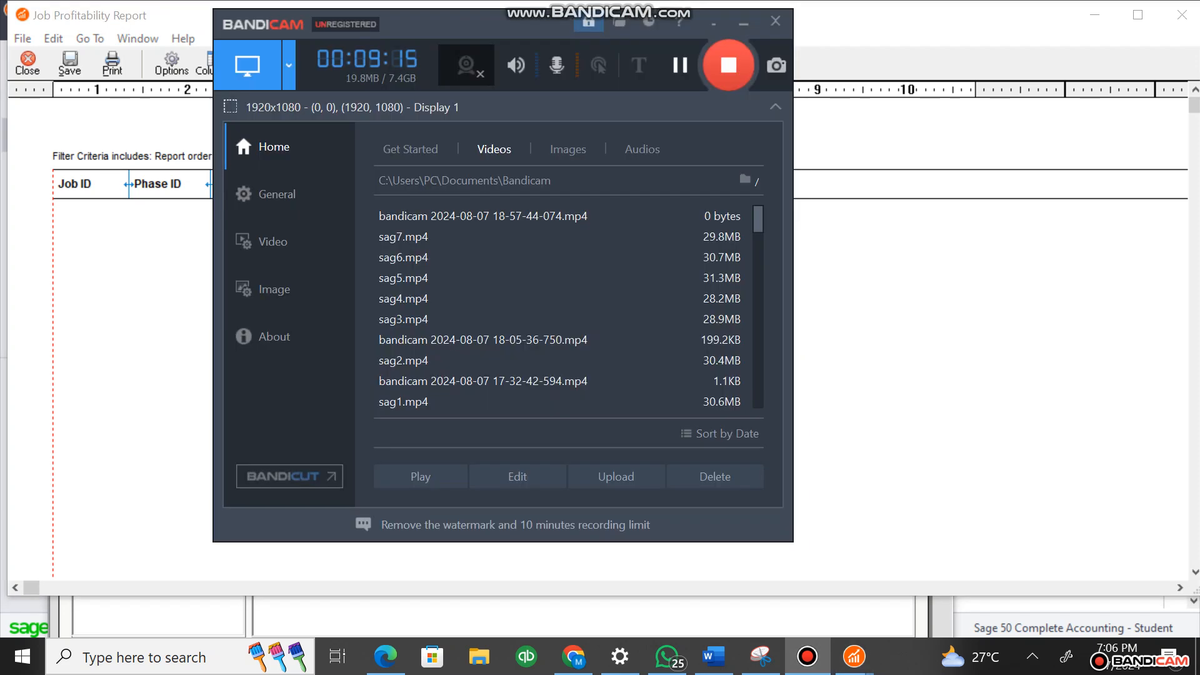